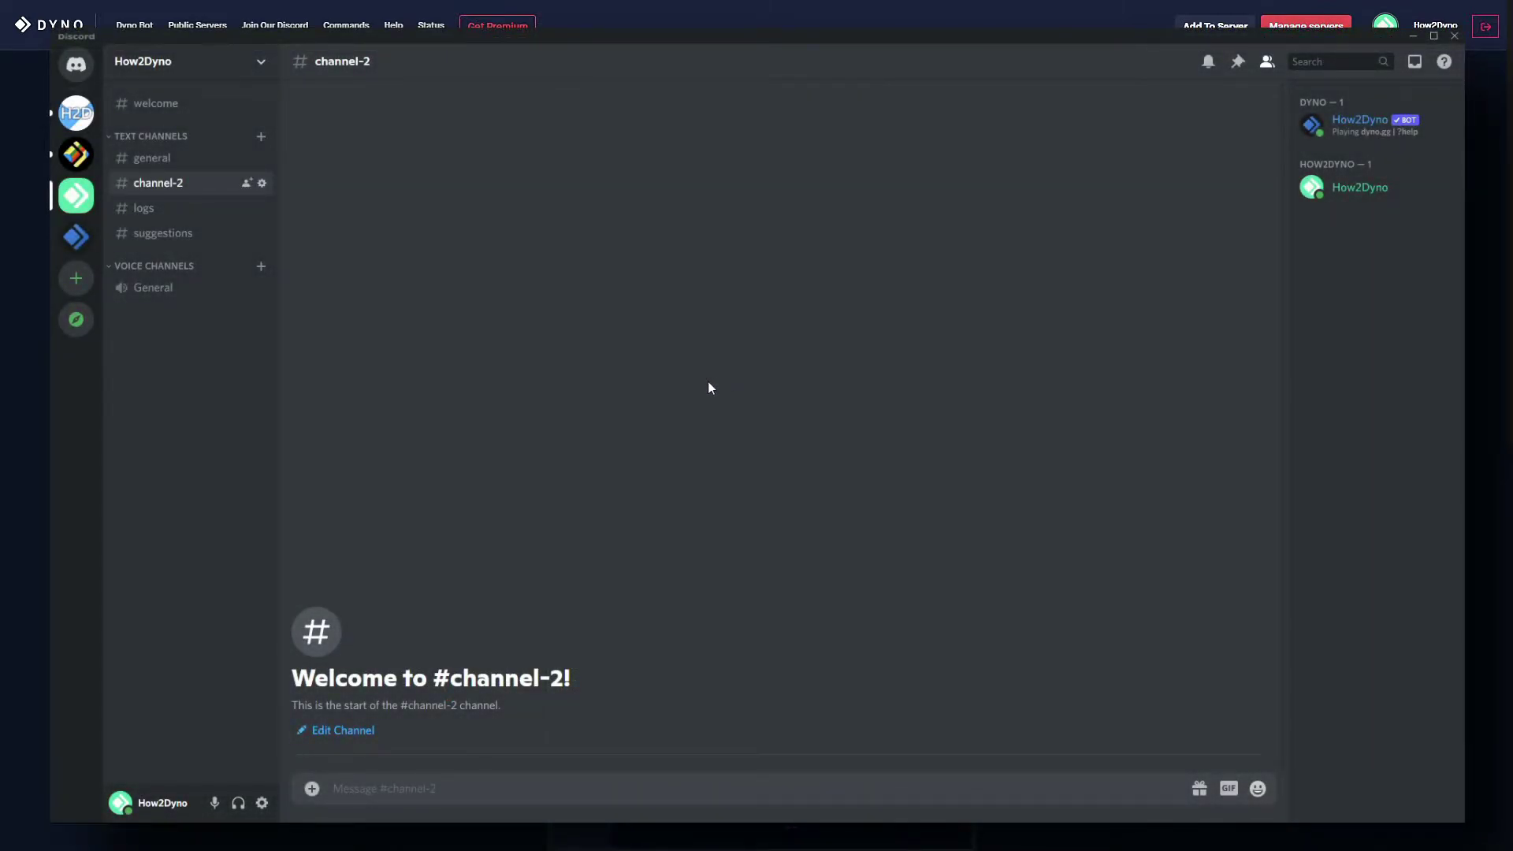
click(201, 63)
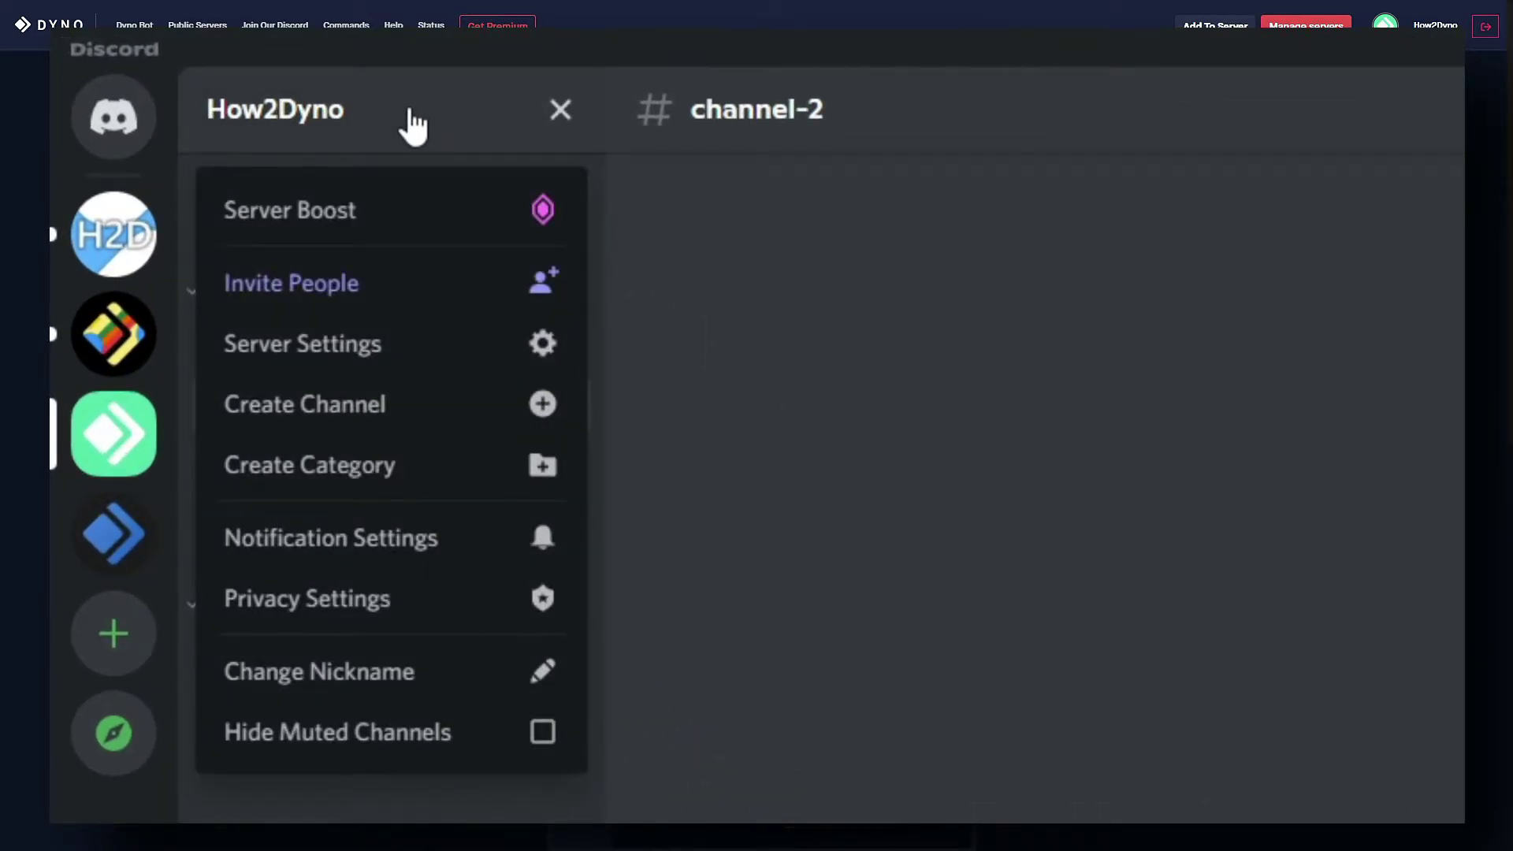
click(335, 327)
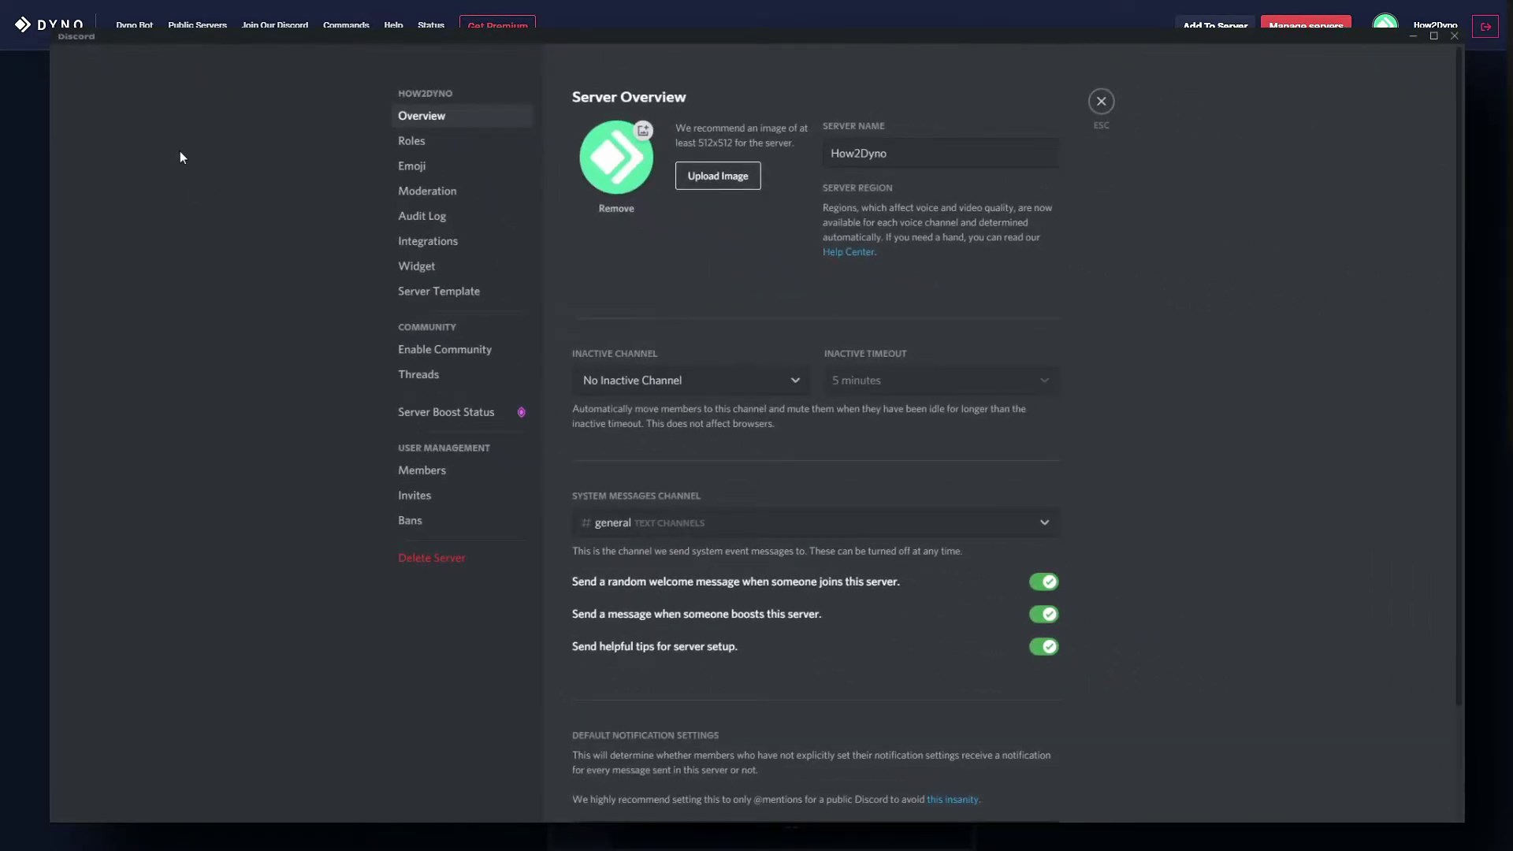
click(466, 149)
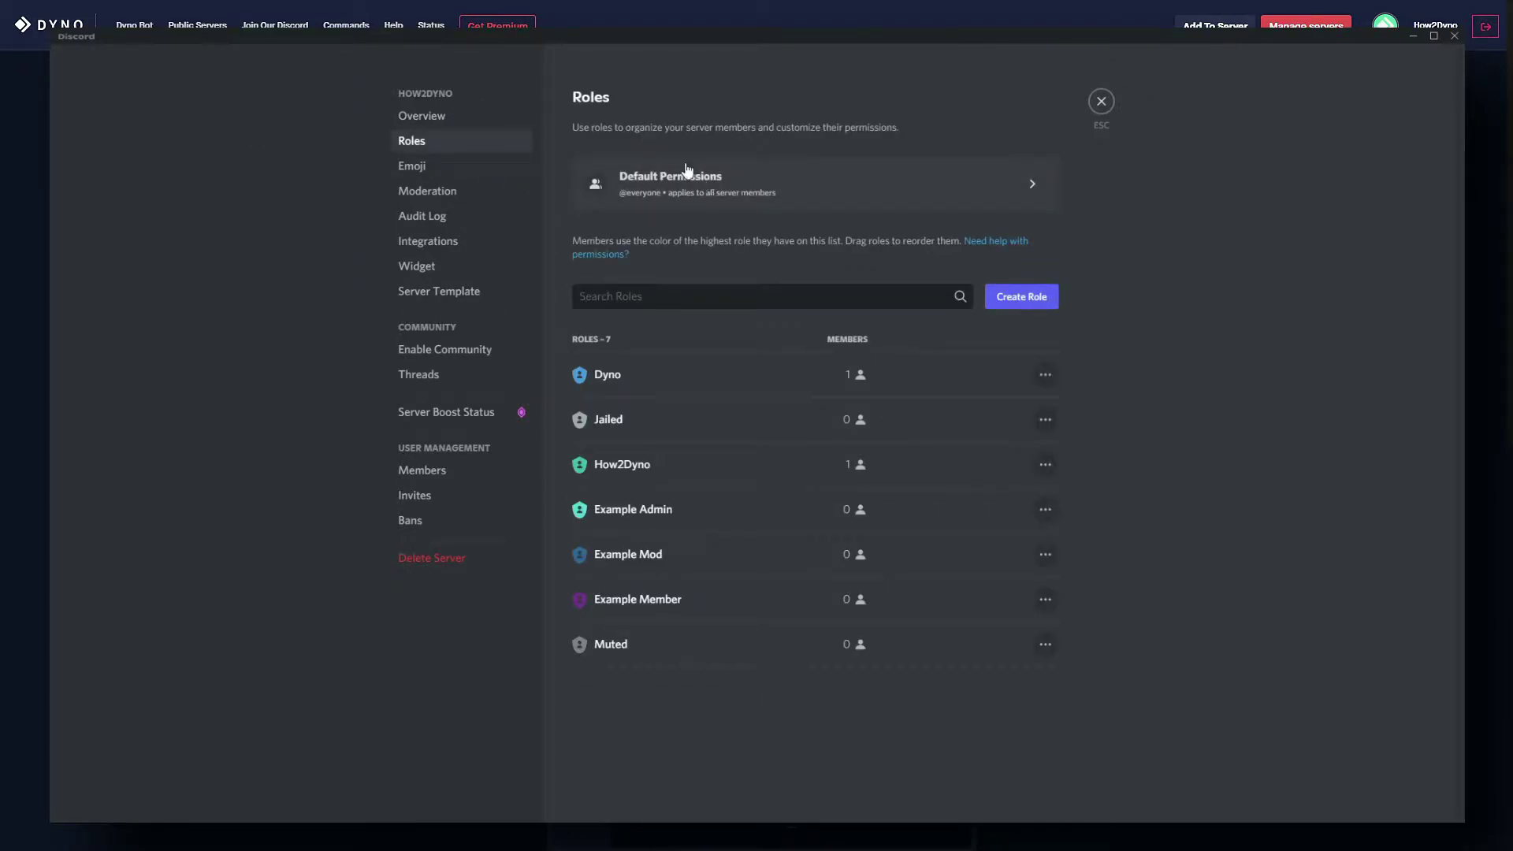
click(645, 182)
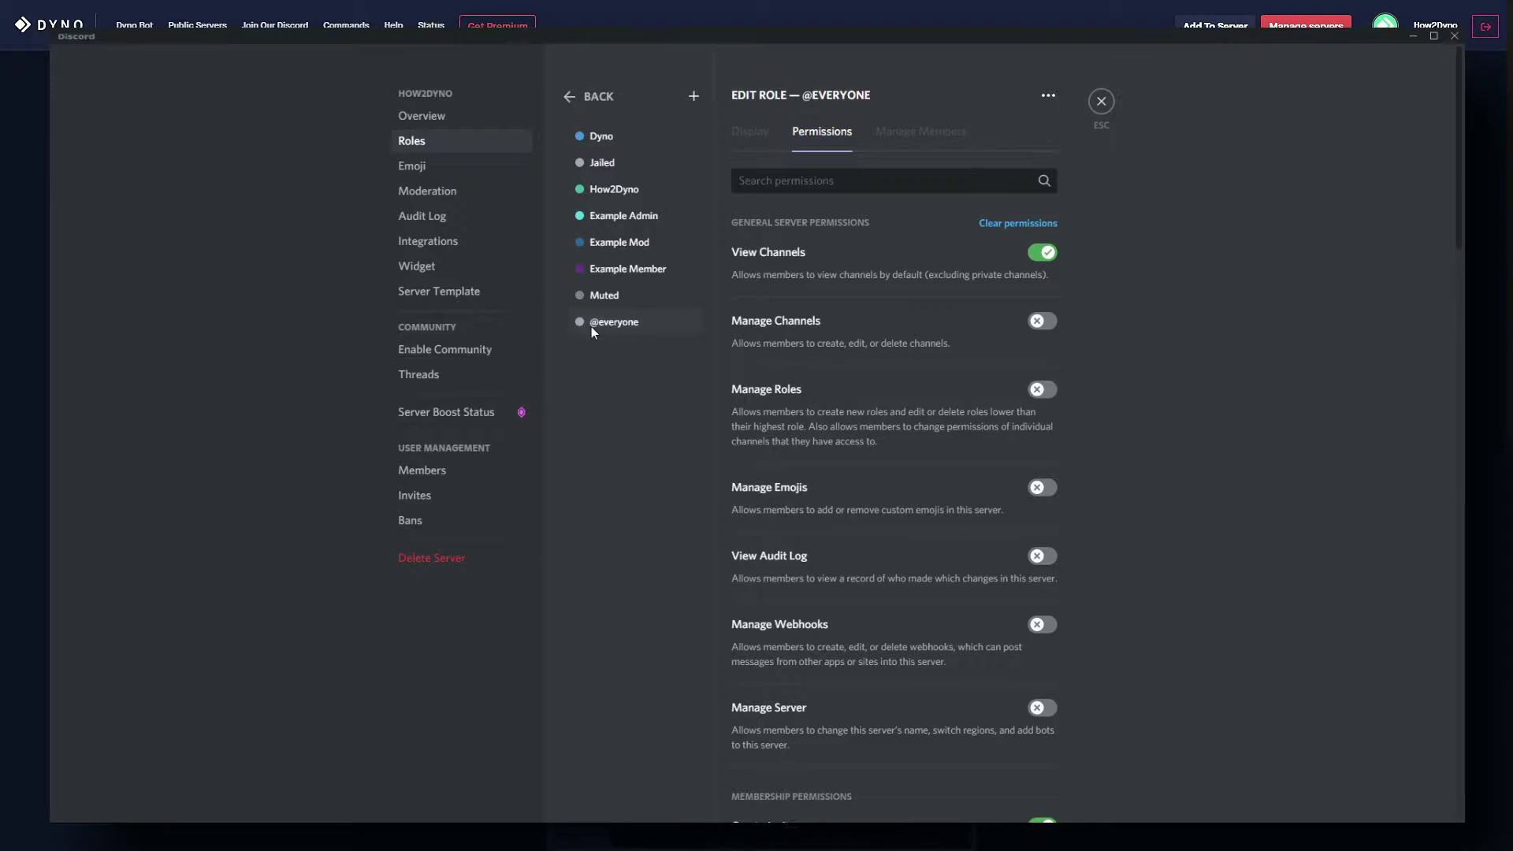
click(1043, 258)
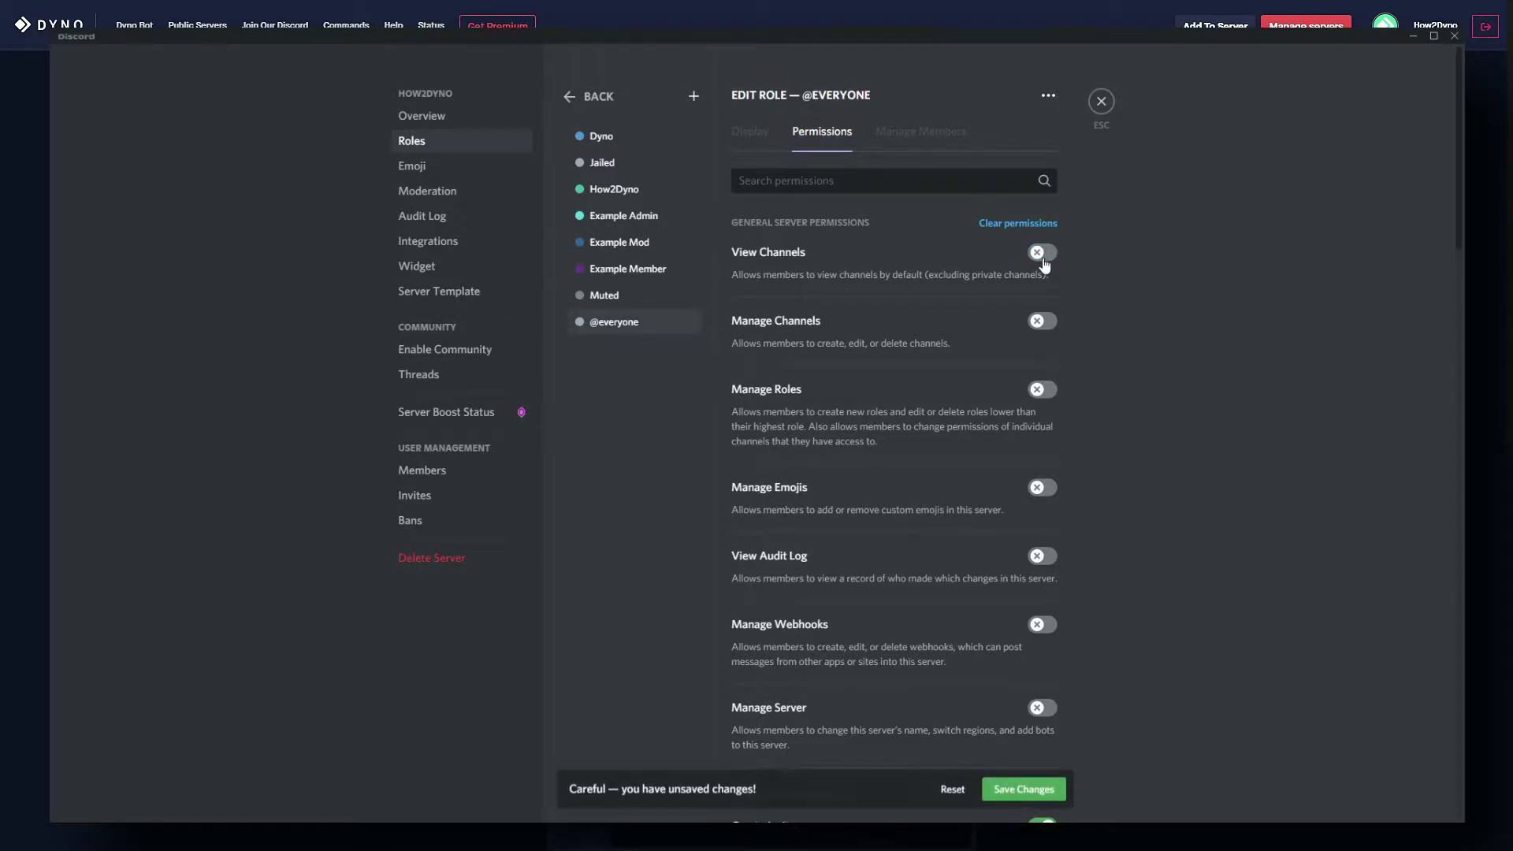
click(1021, 789)
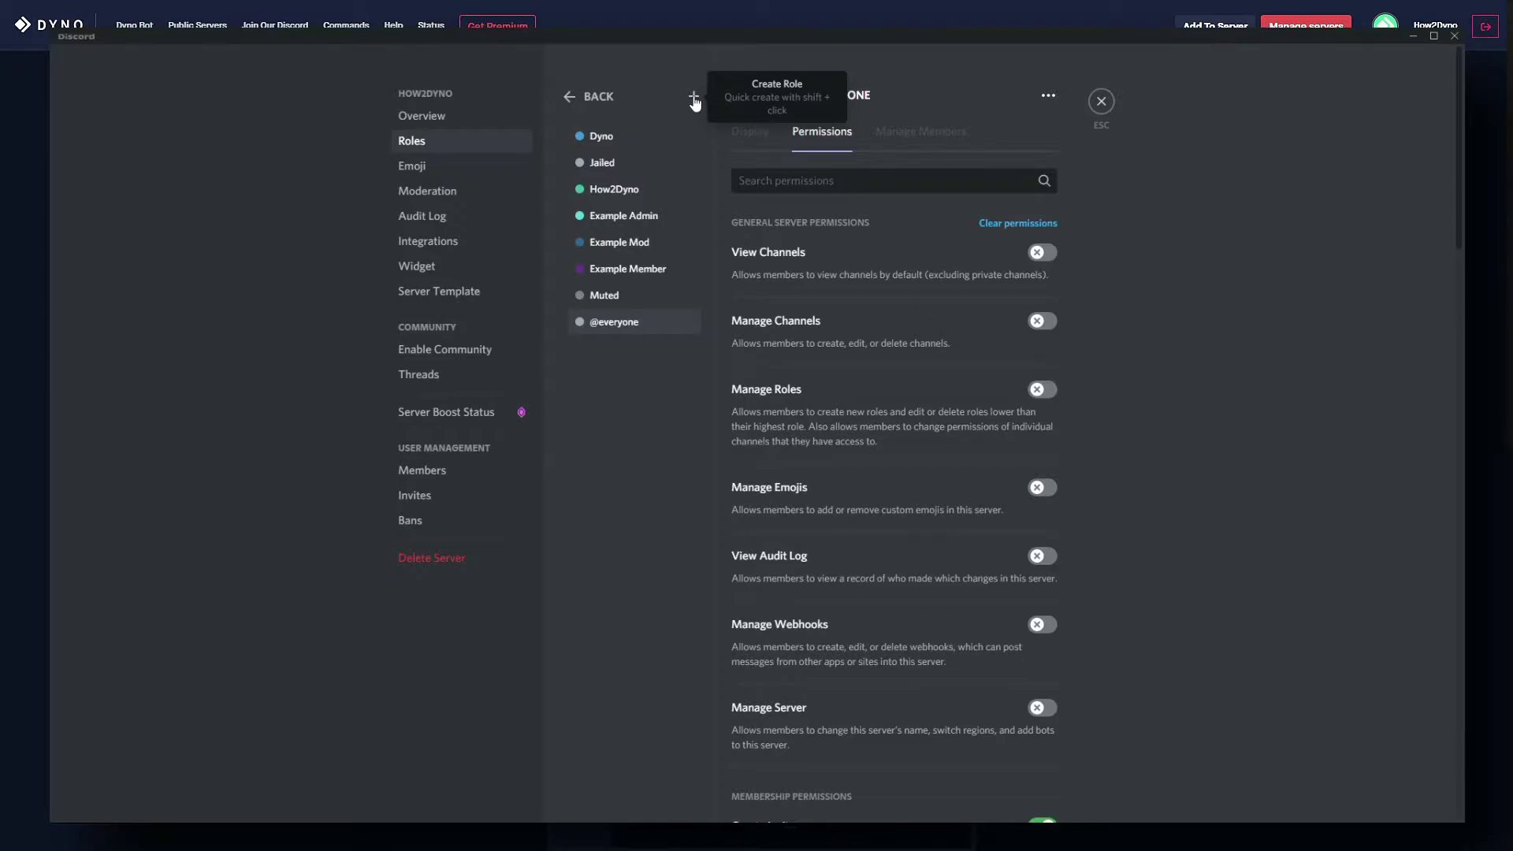
Step: Create a green role named 'Verified', skipping the permissions preset and member steps
click(693, 98)
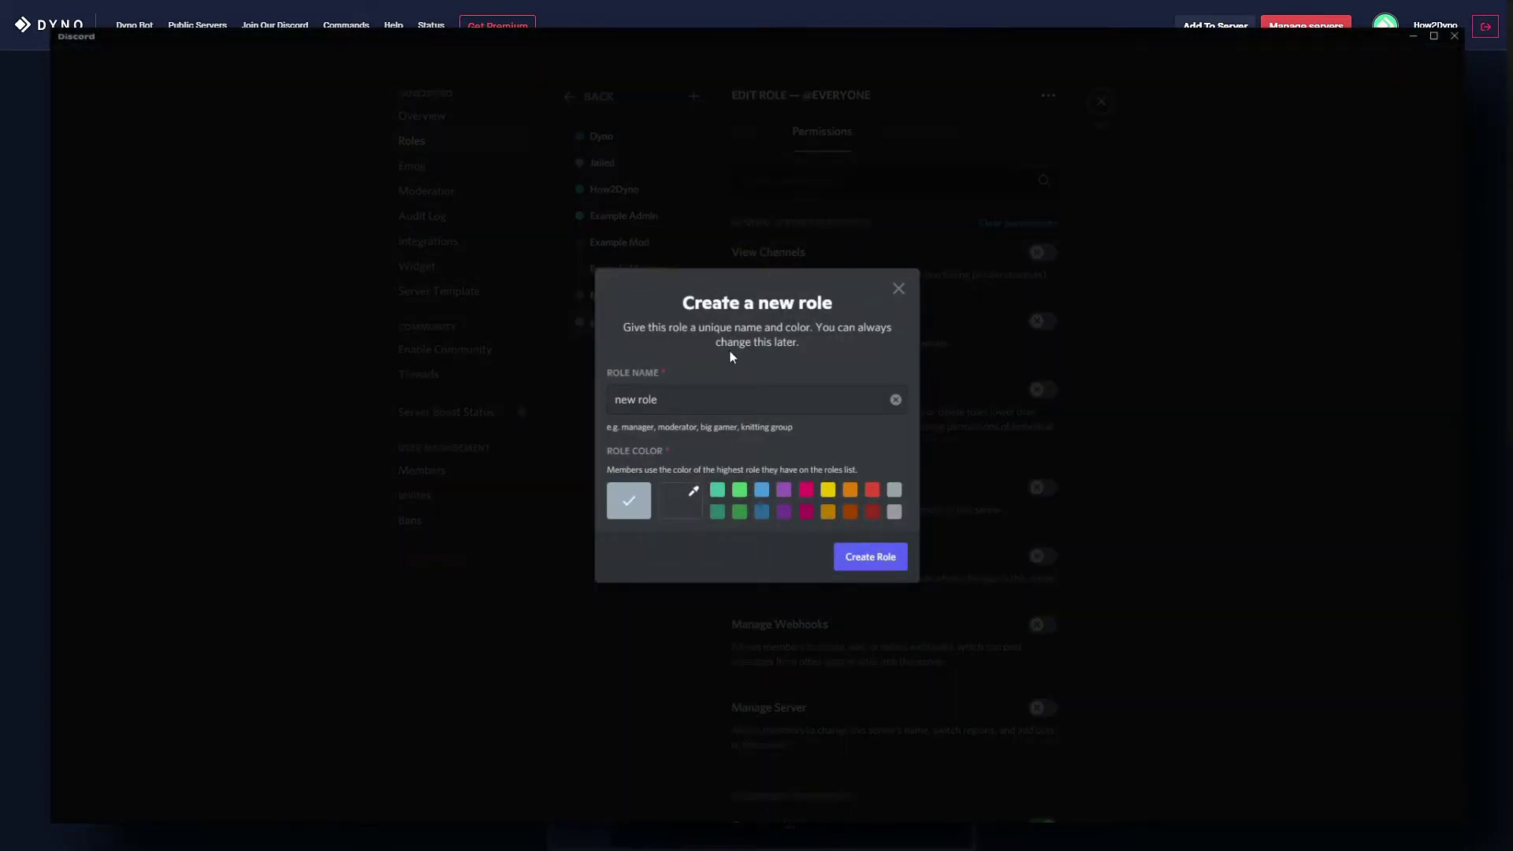
triple_click(681, 405)
text(Ve)
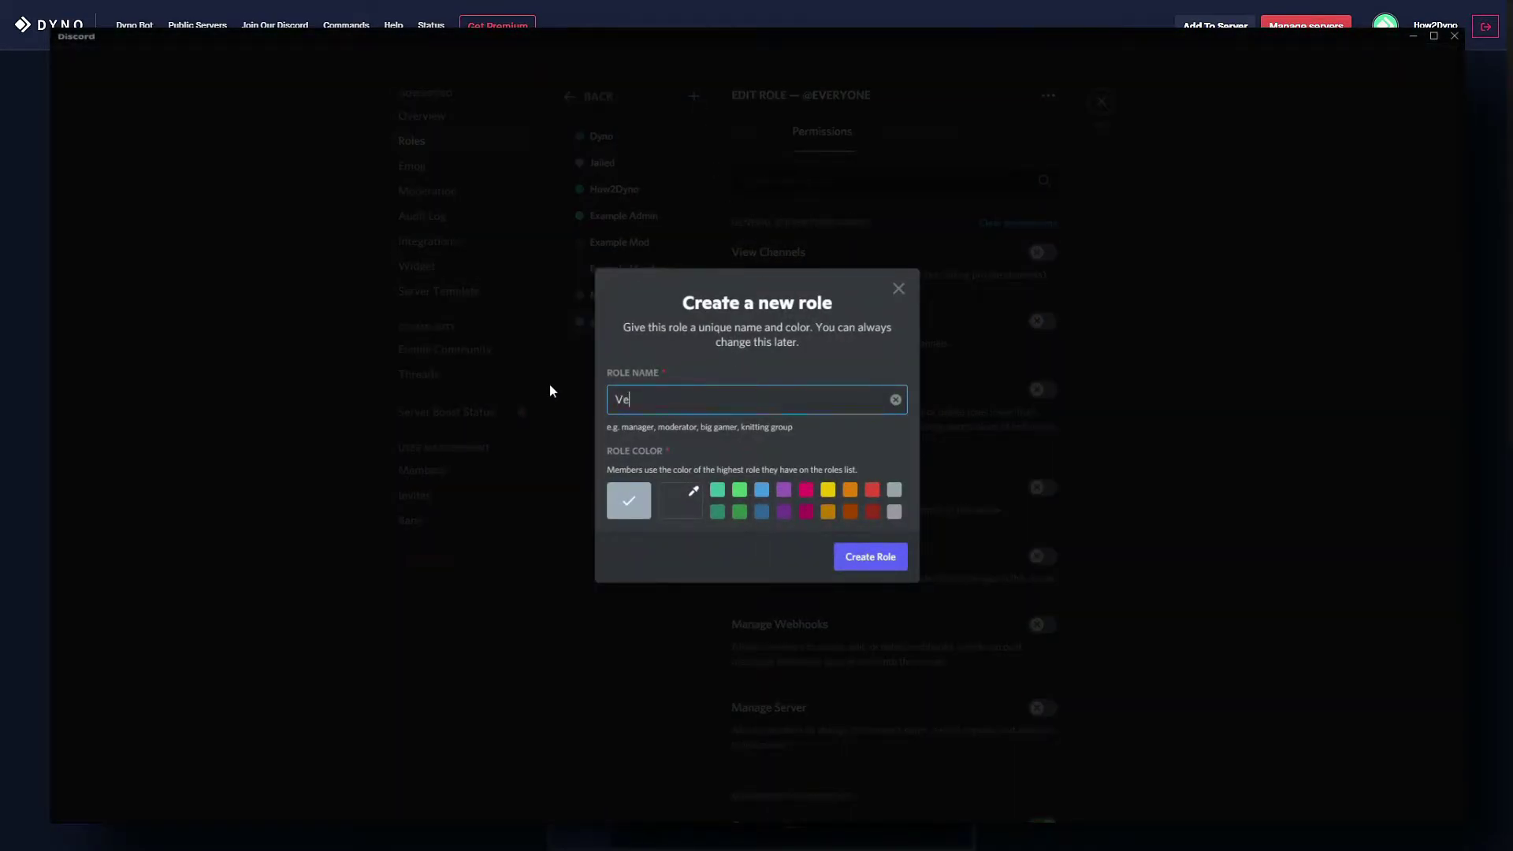
text(rified)
click(668, 441)
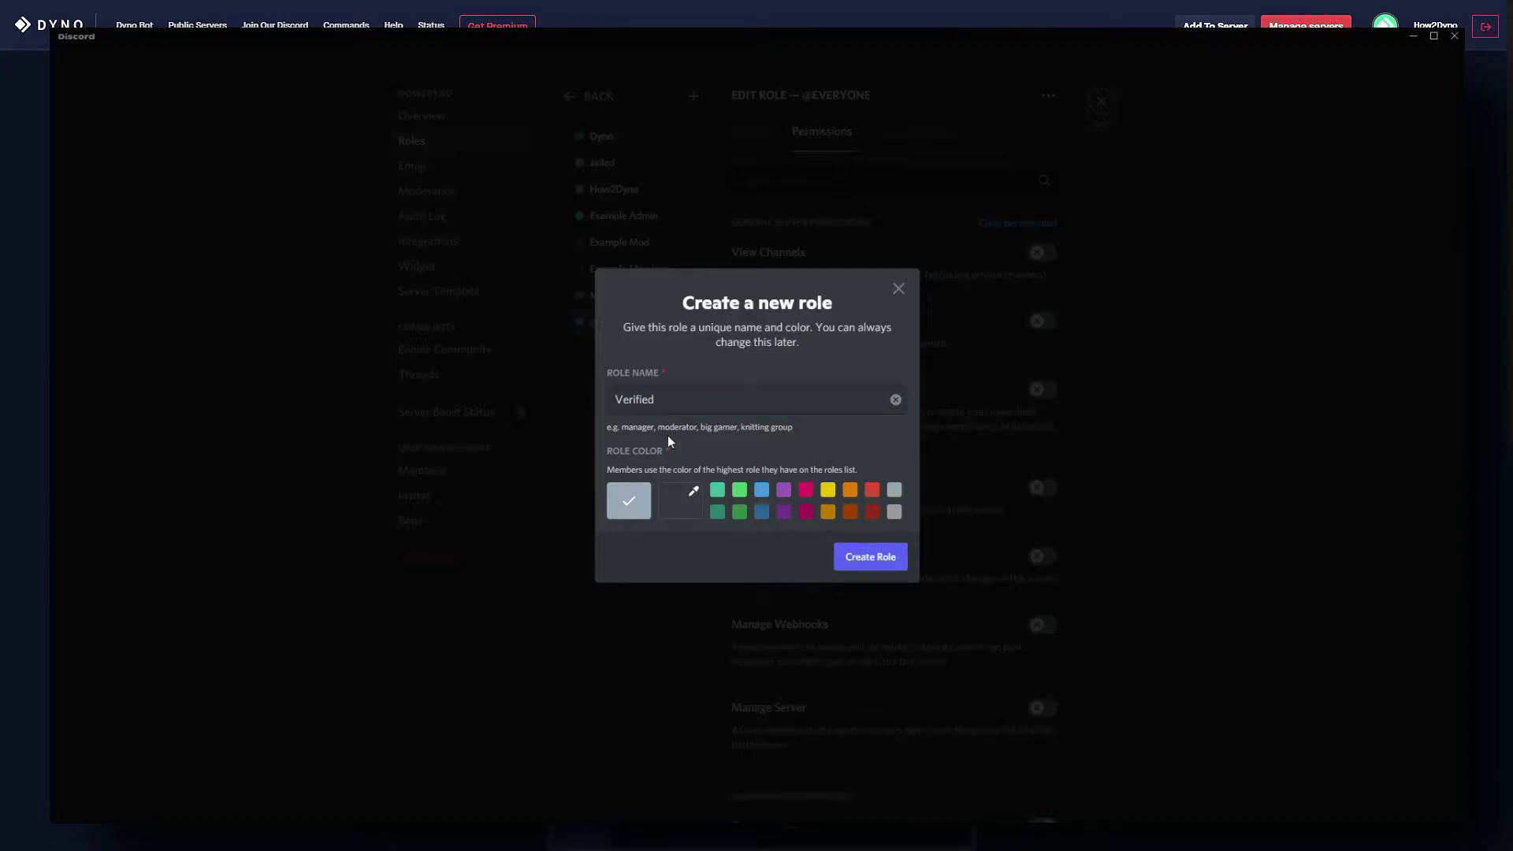
click(738, 490)
click(869, 560)
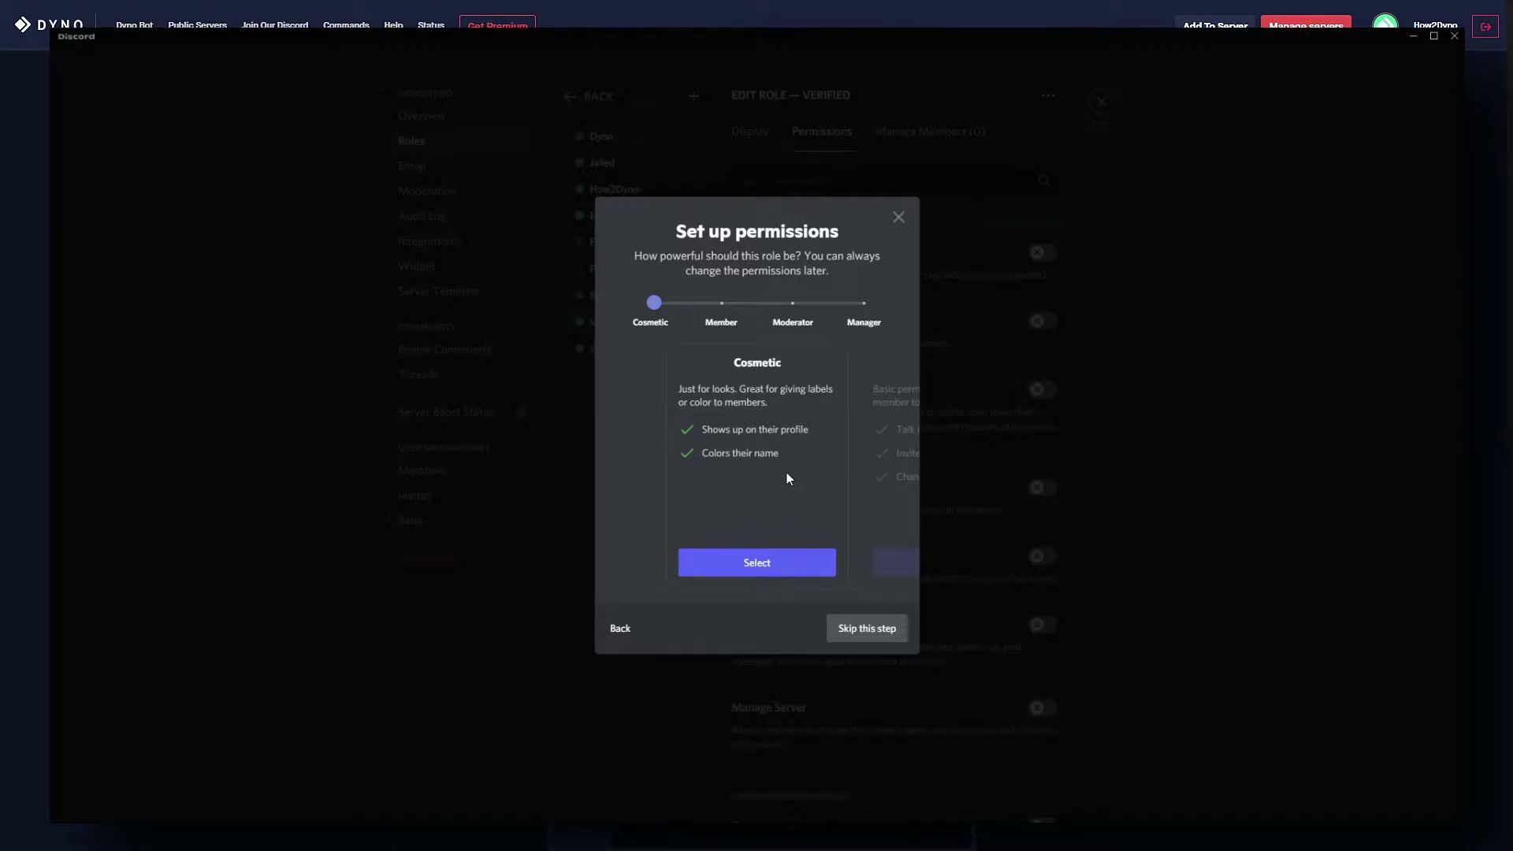
click(876, 634)
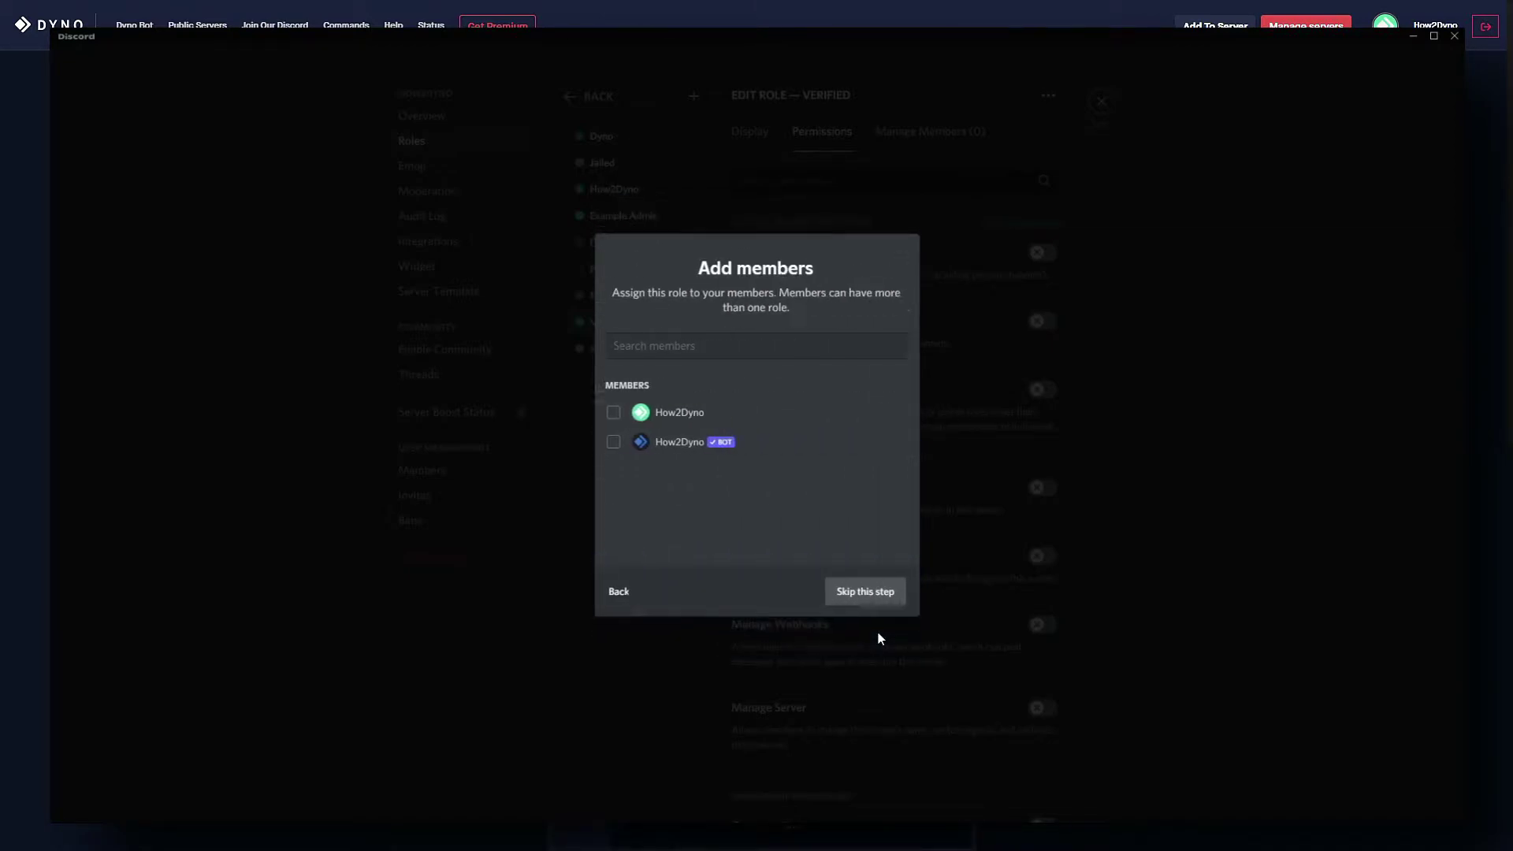
click(886, 593)
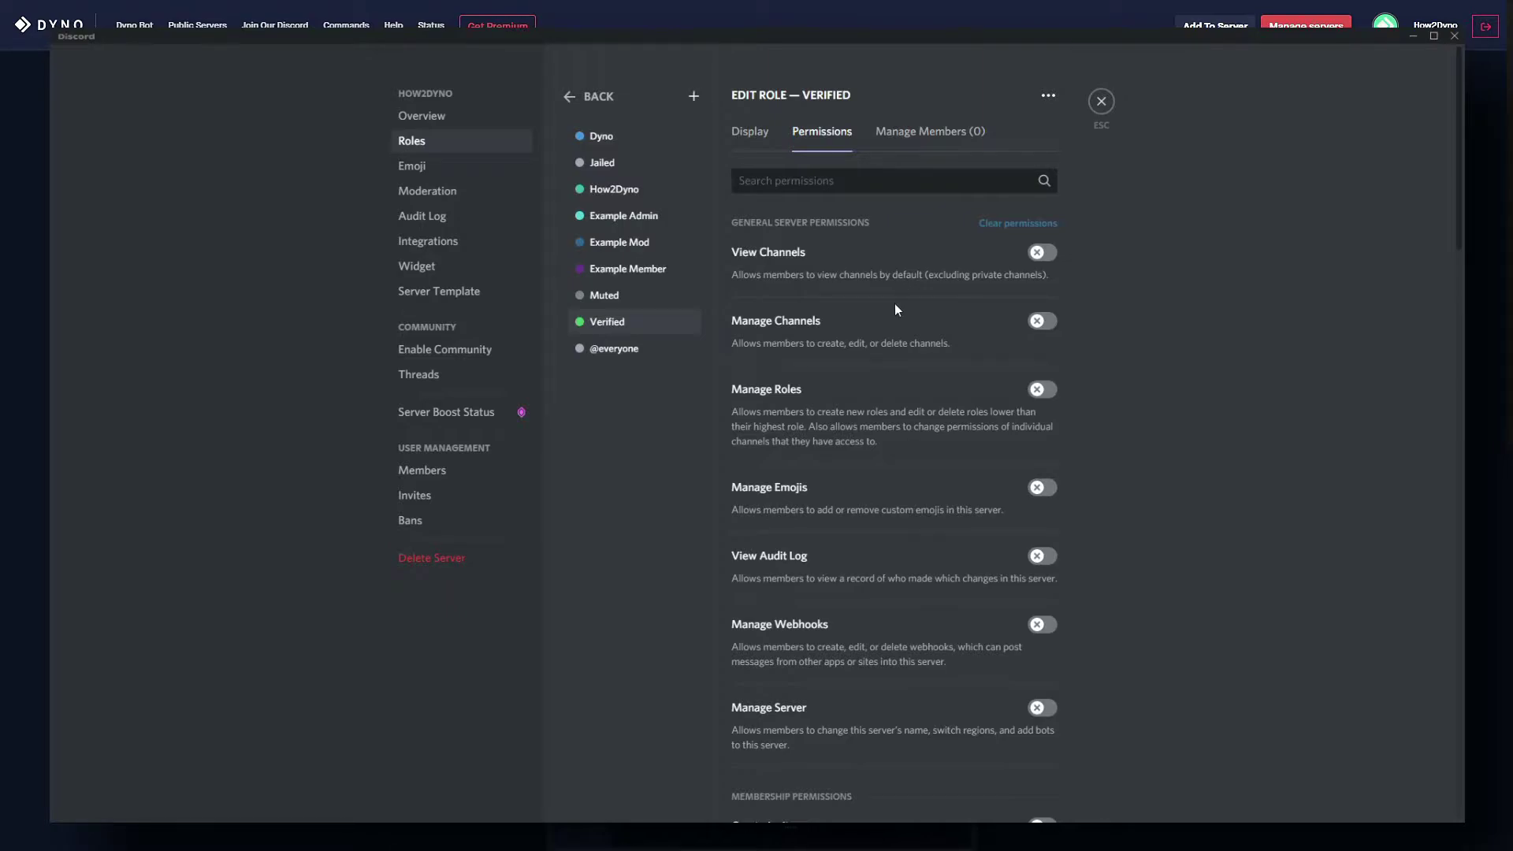
click(1101, 102)
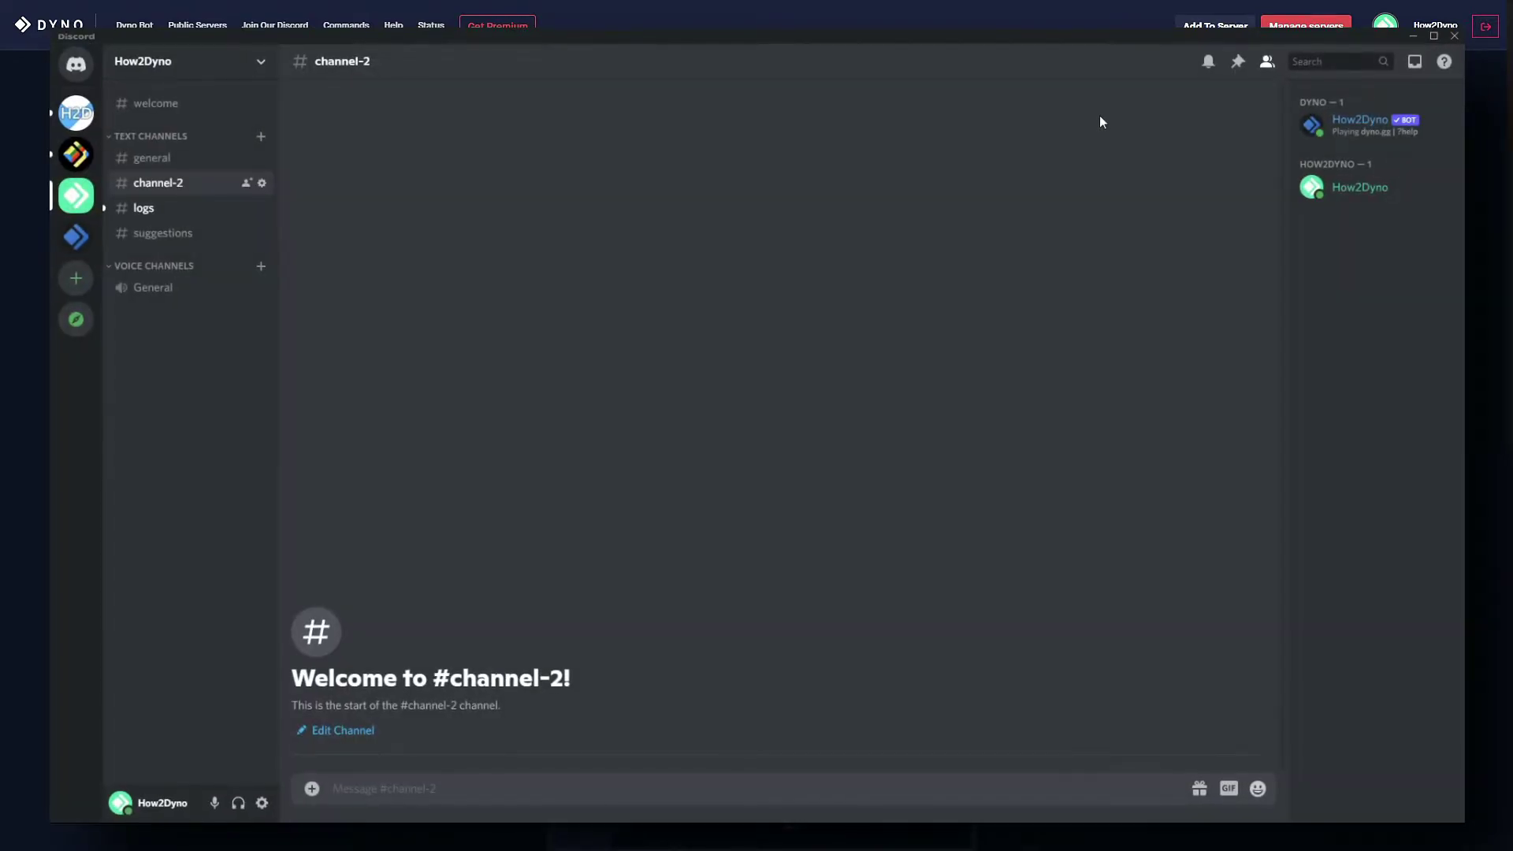
Step: Add Verified to the Text Channels category permissions with View Channels allowed, and save
right_click(155, 141)
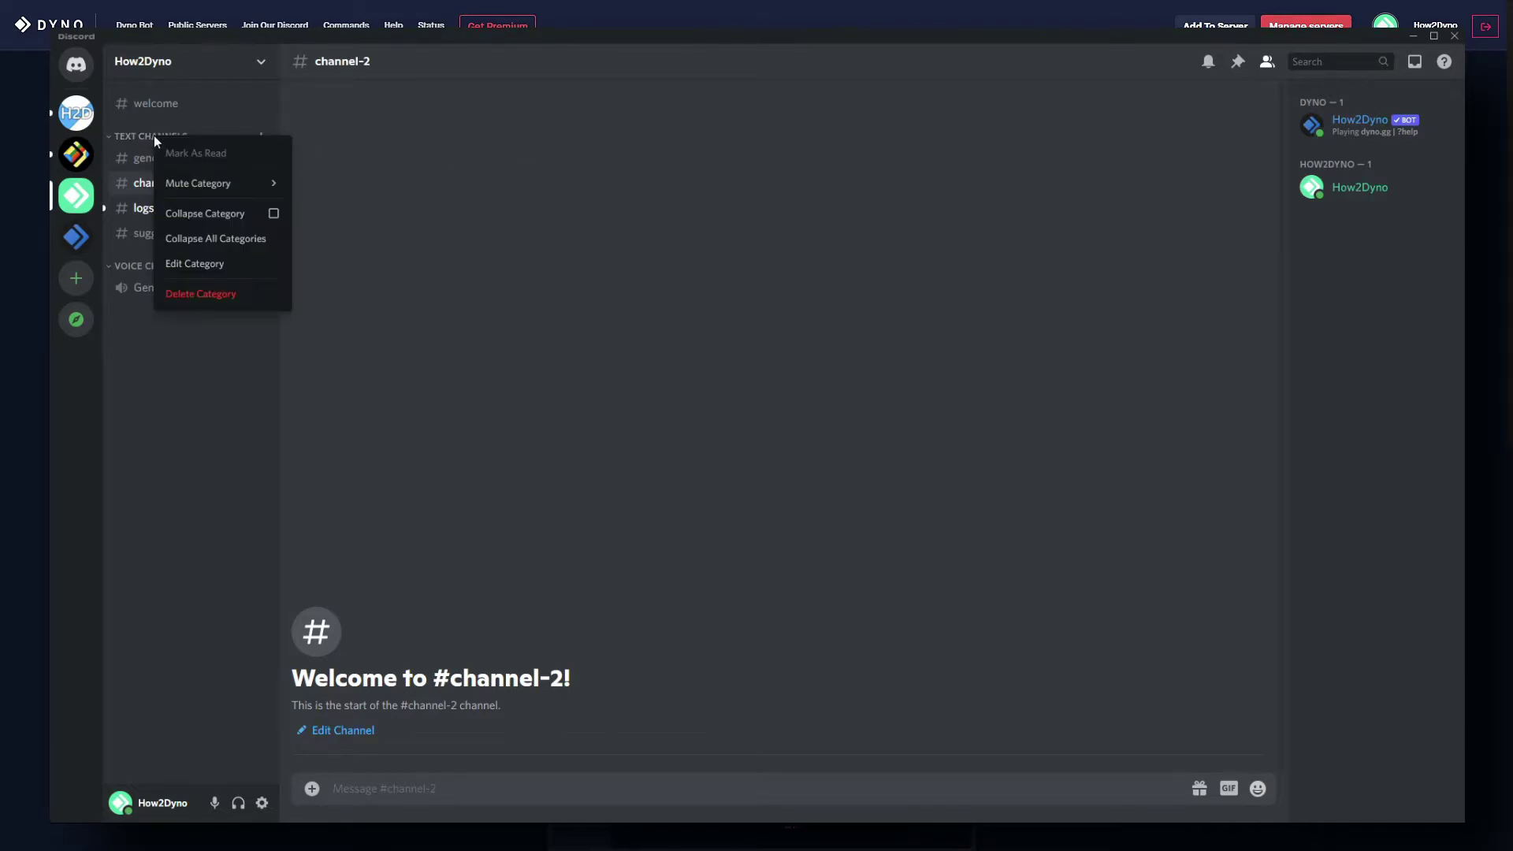
click(194, 262)
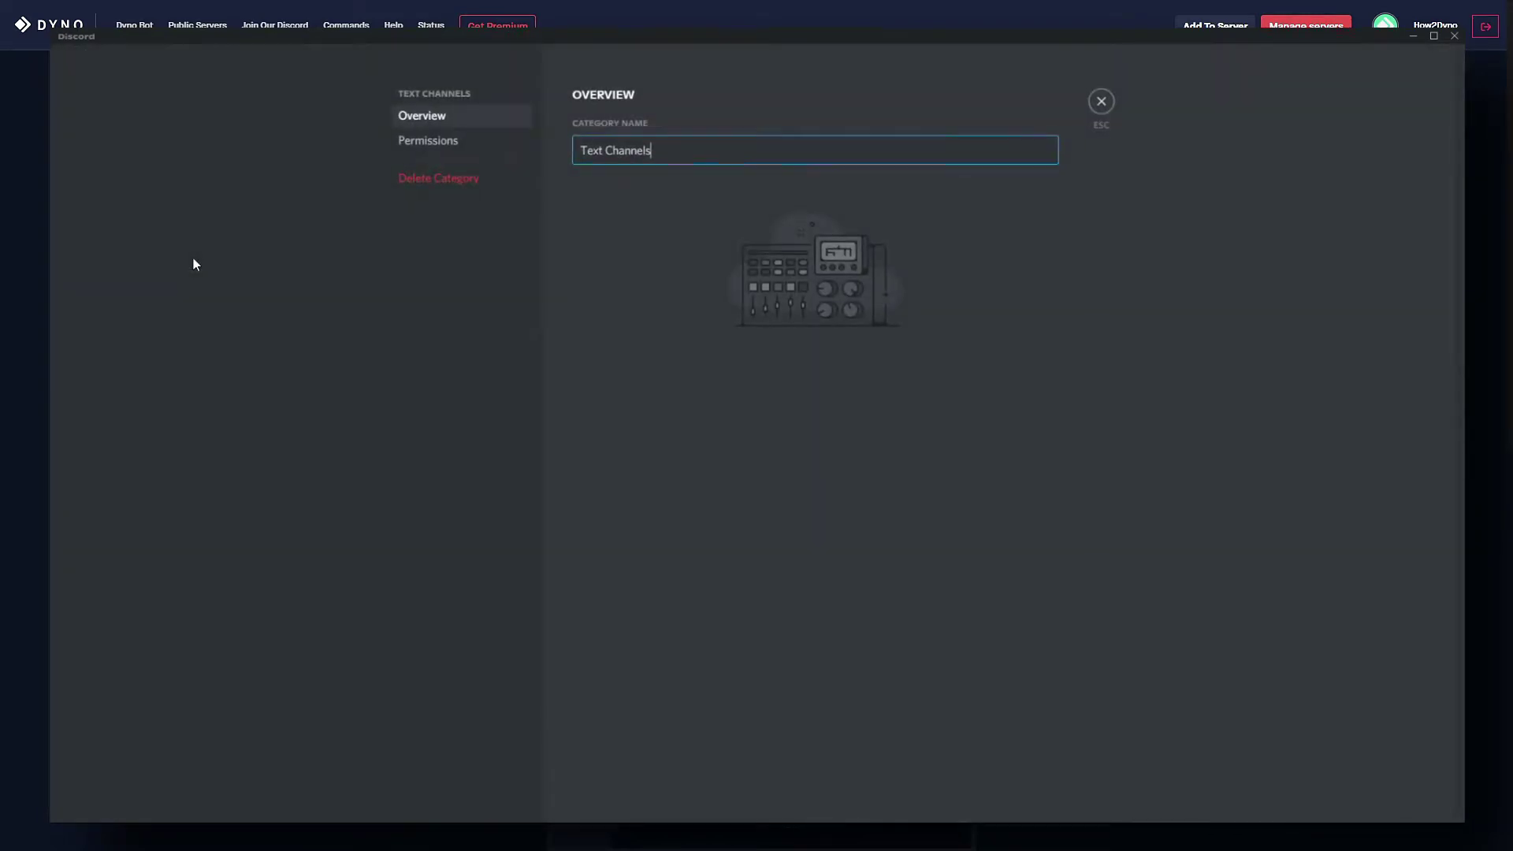
click(405, 141)
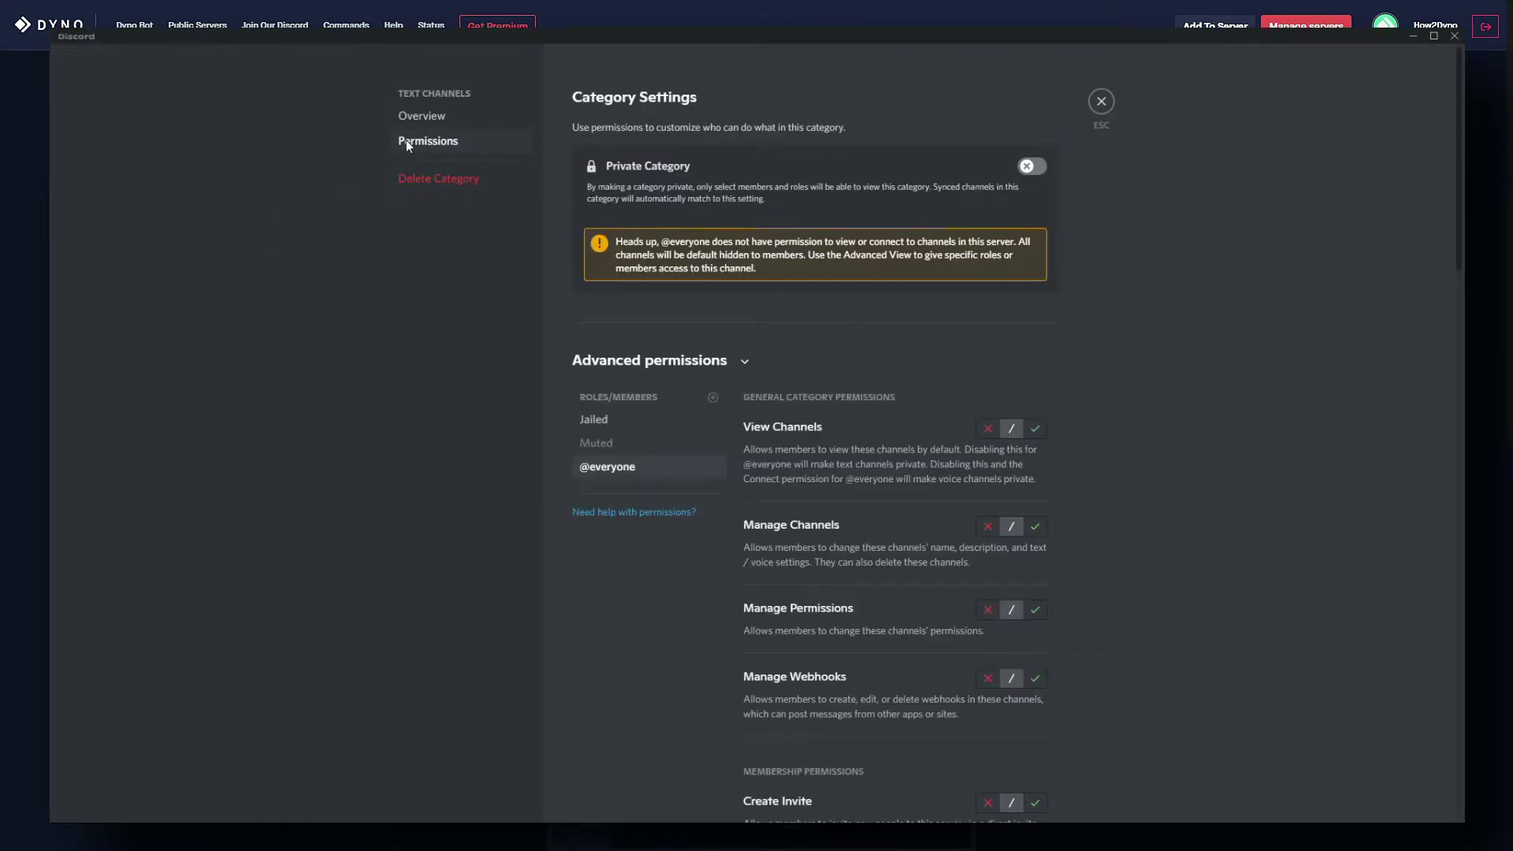
click(714, 398)
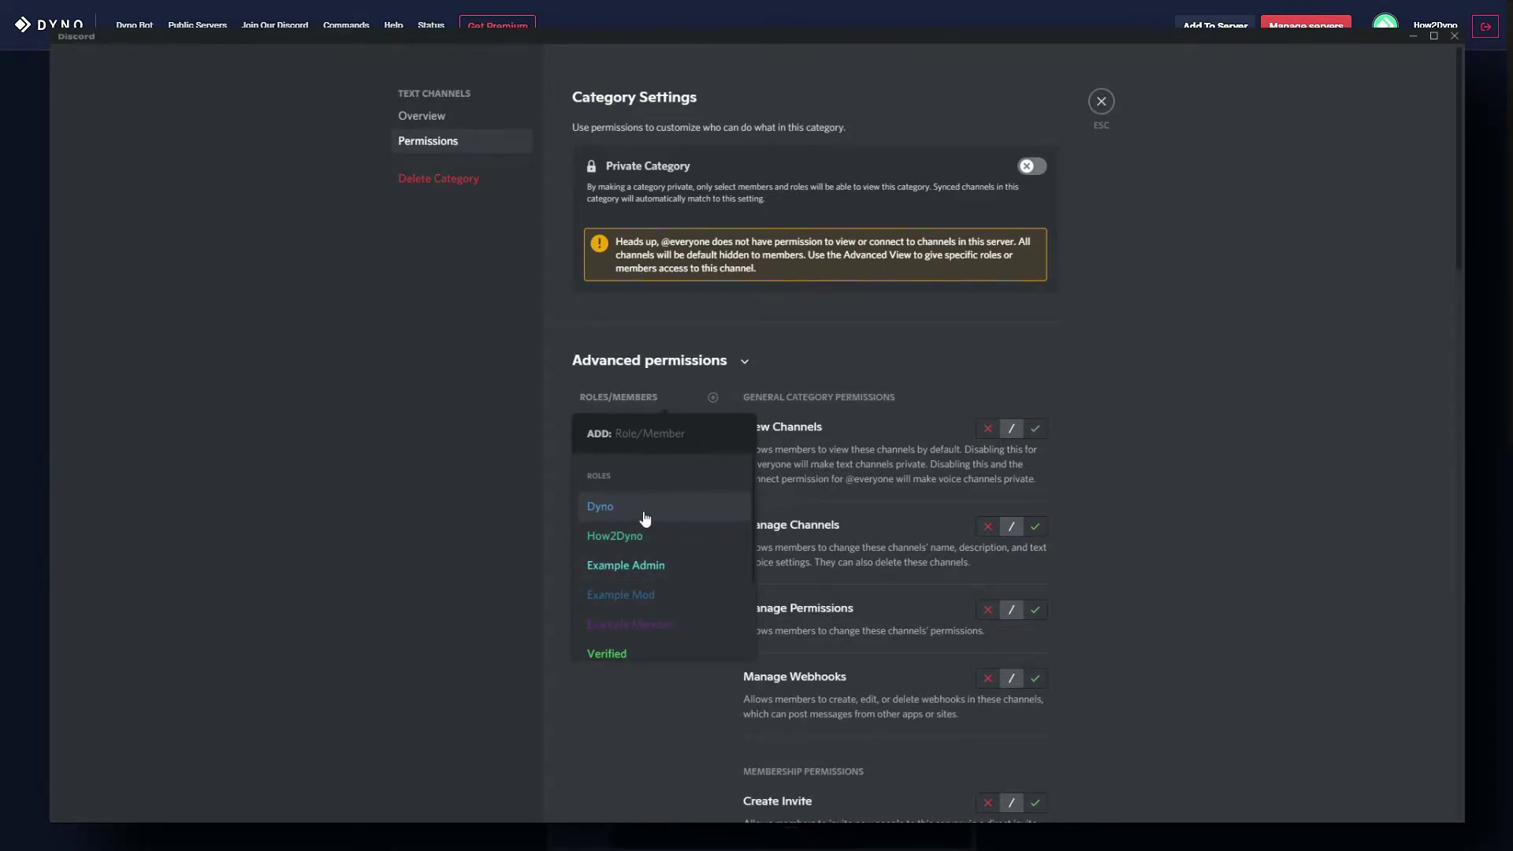
text(v)
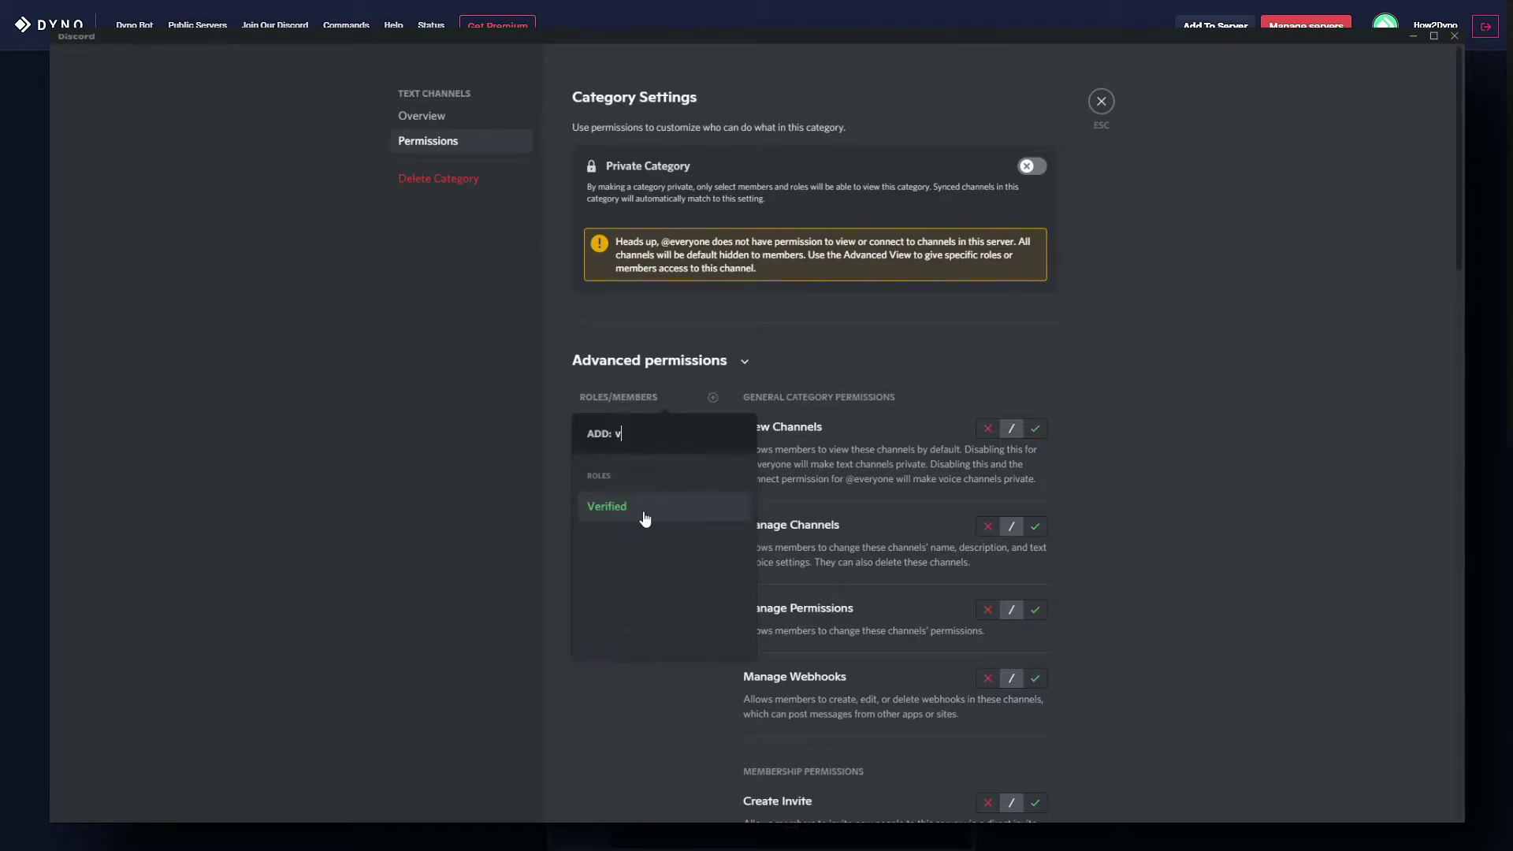
click(645, 516)
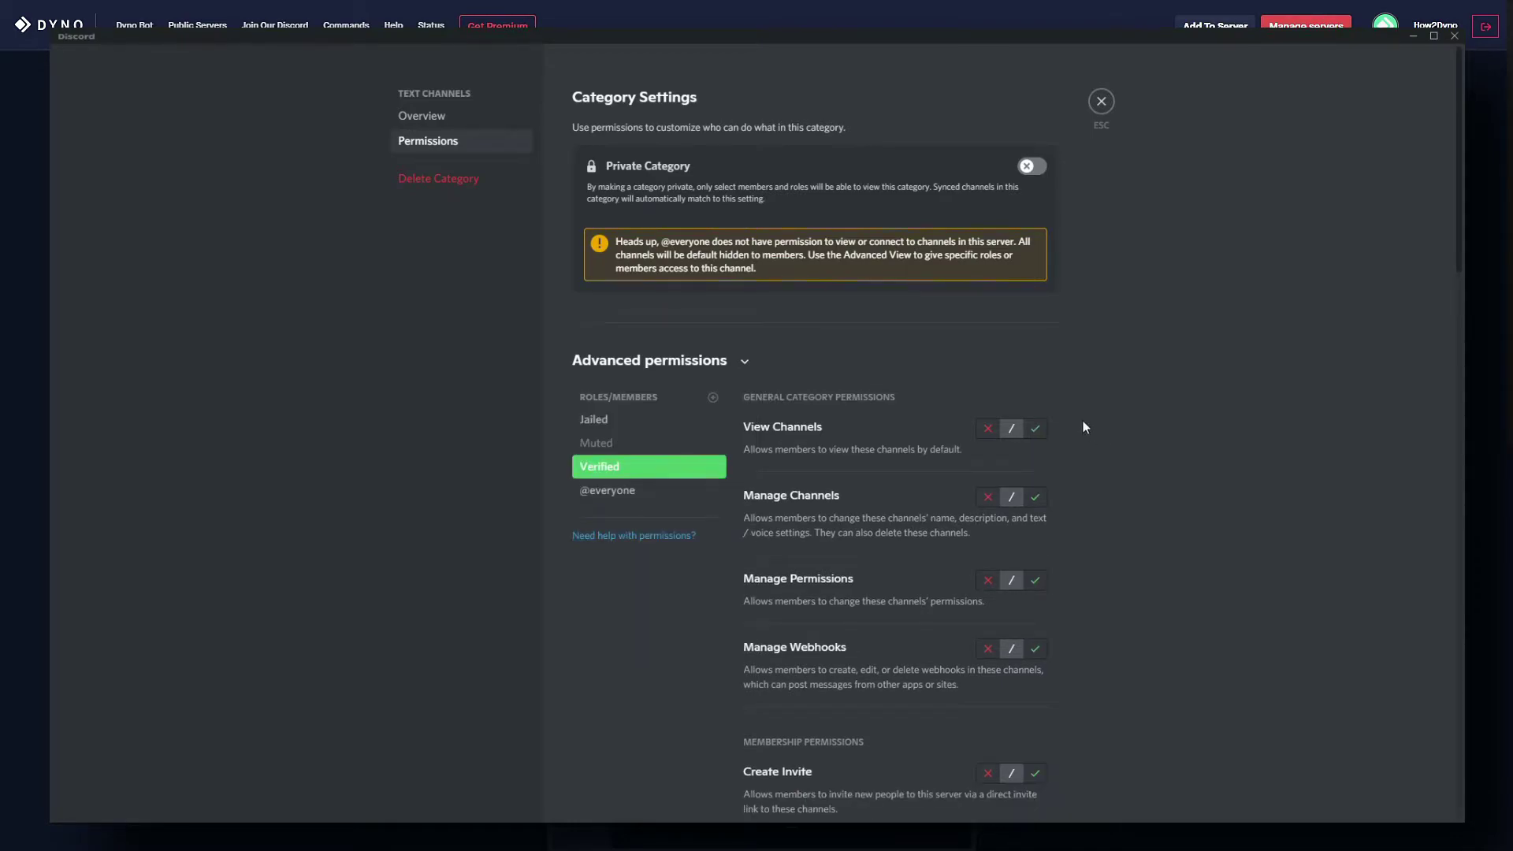
click(1033, 430)
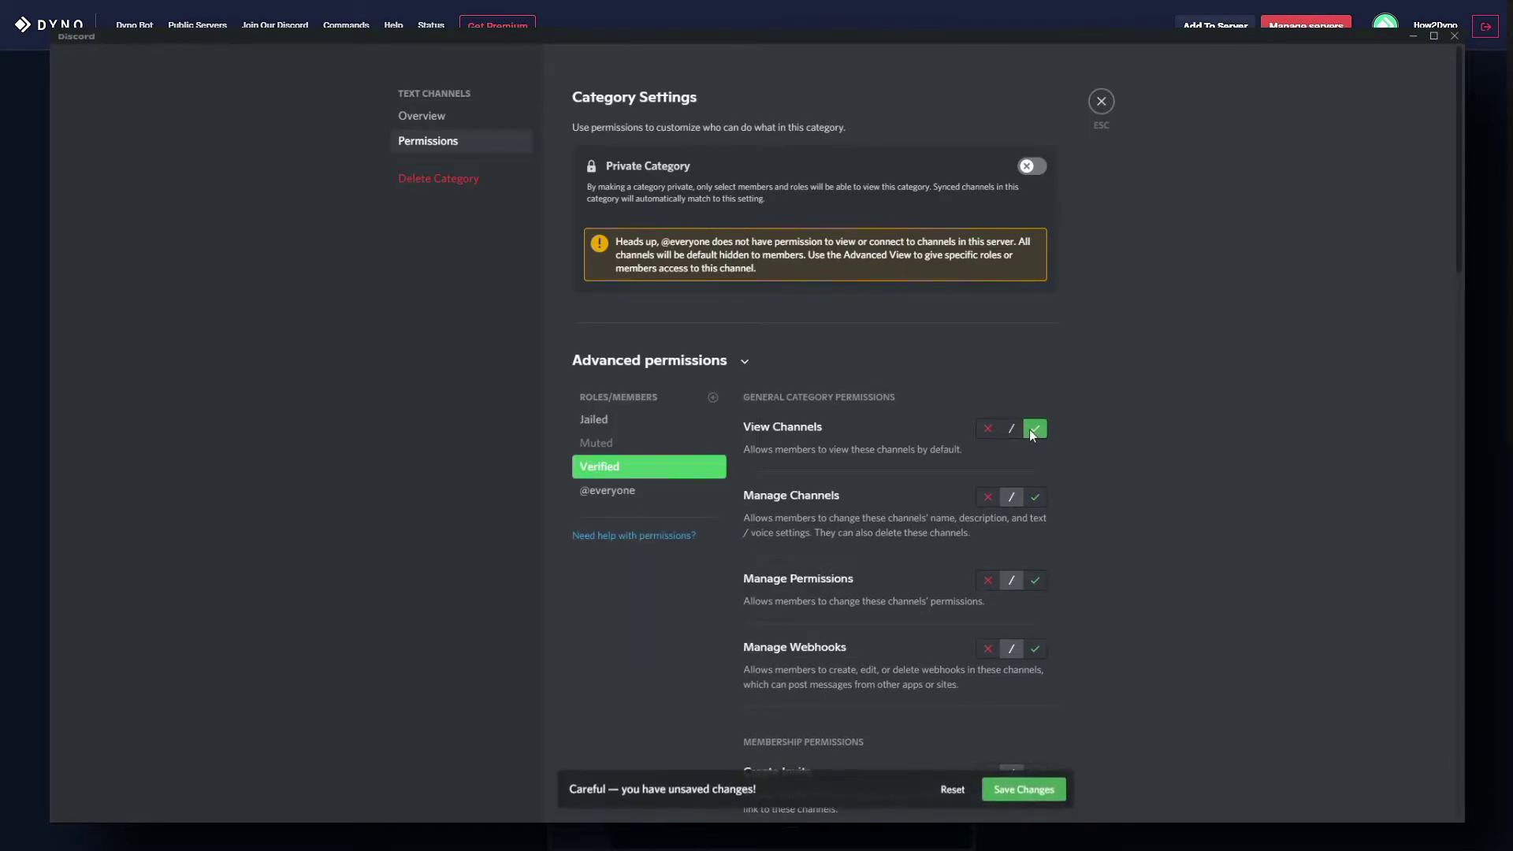
click(1019, 793)
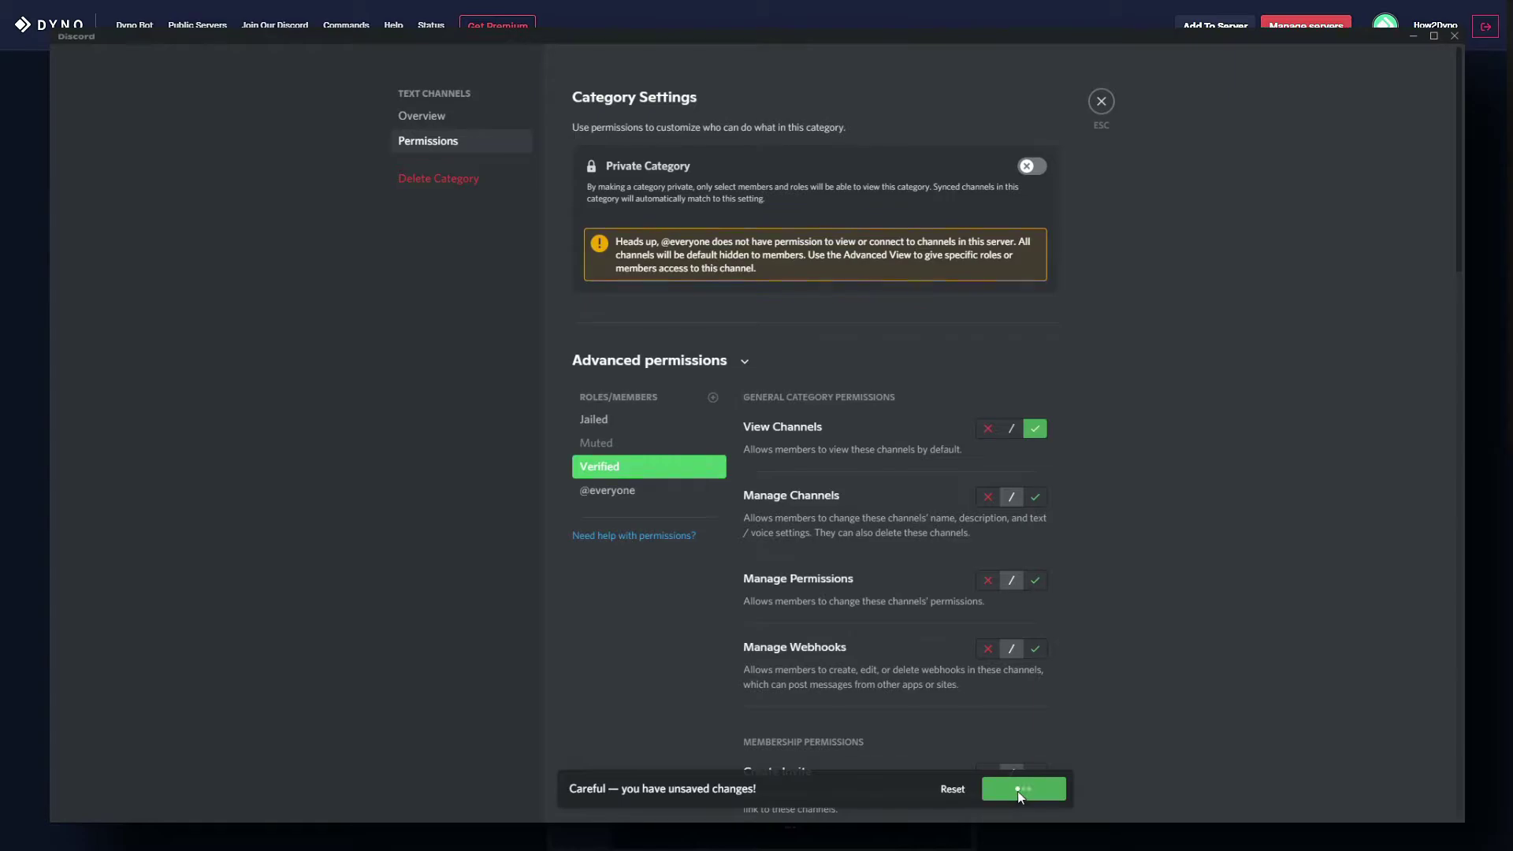
click(1101, 102)
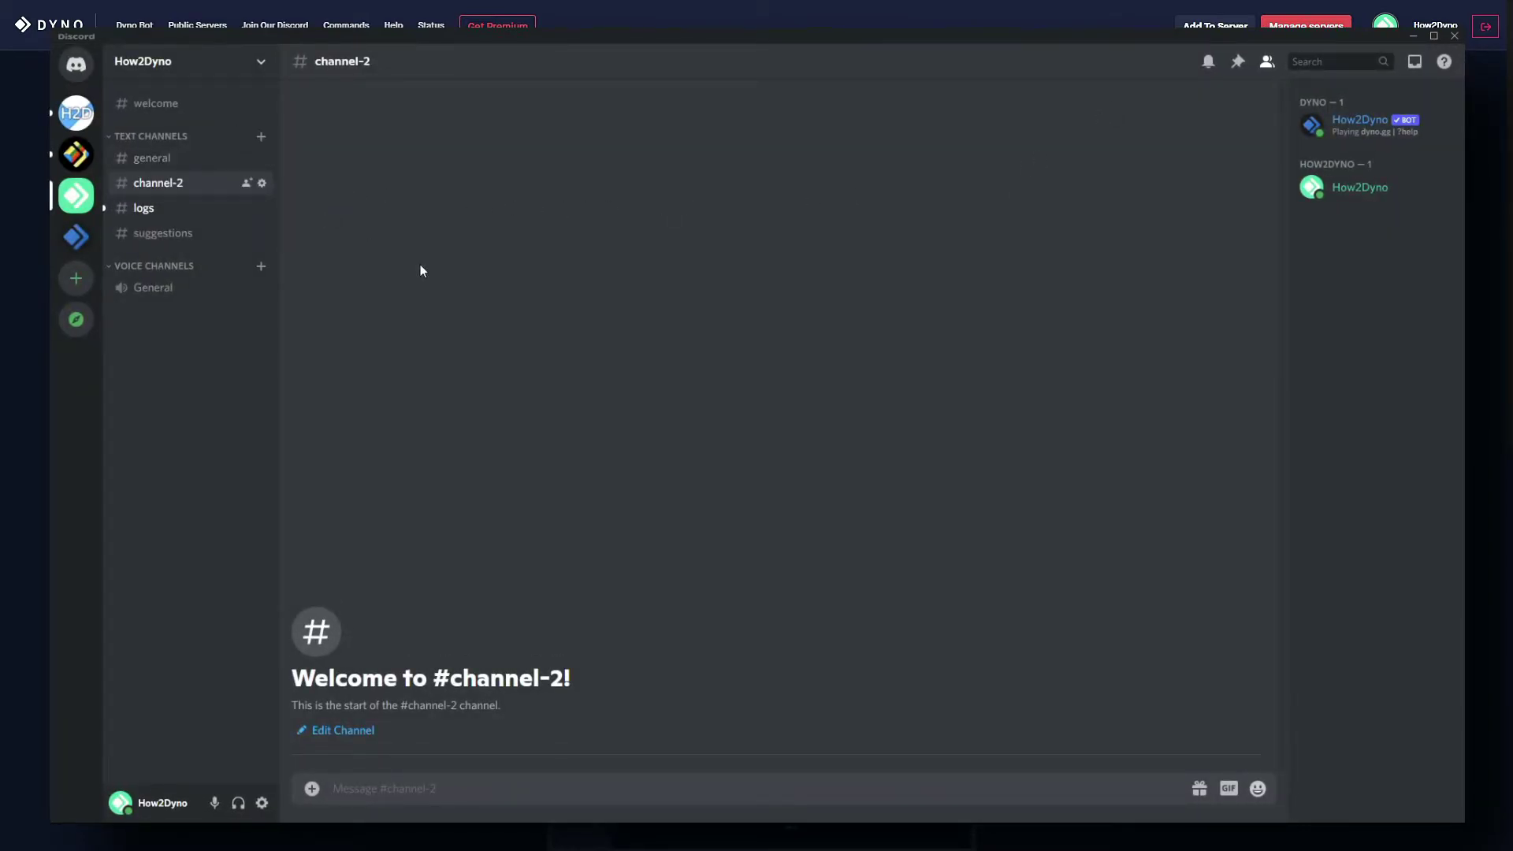
Step: Sync the #general and #channel-2 permissions with the Text Channels category
click(262, 158)
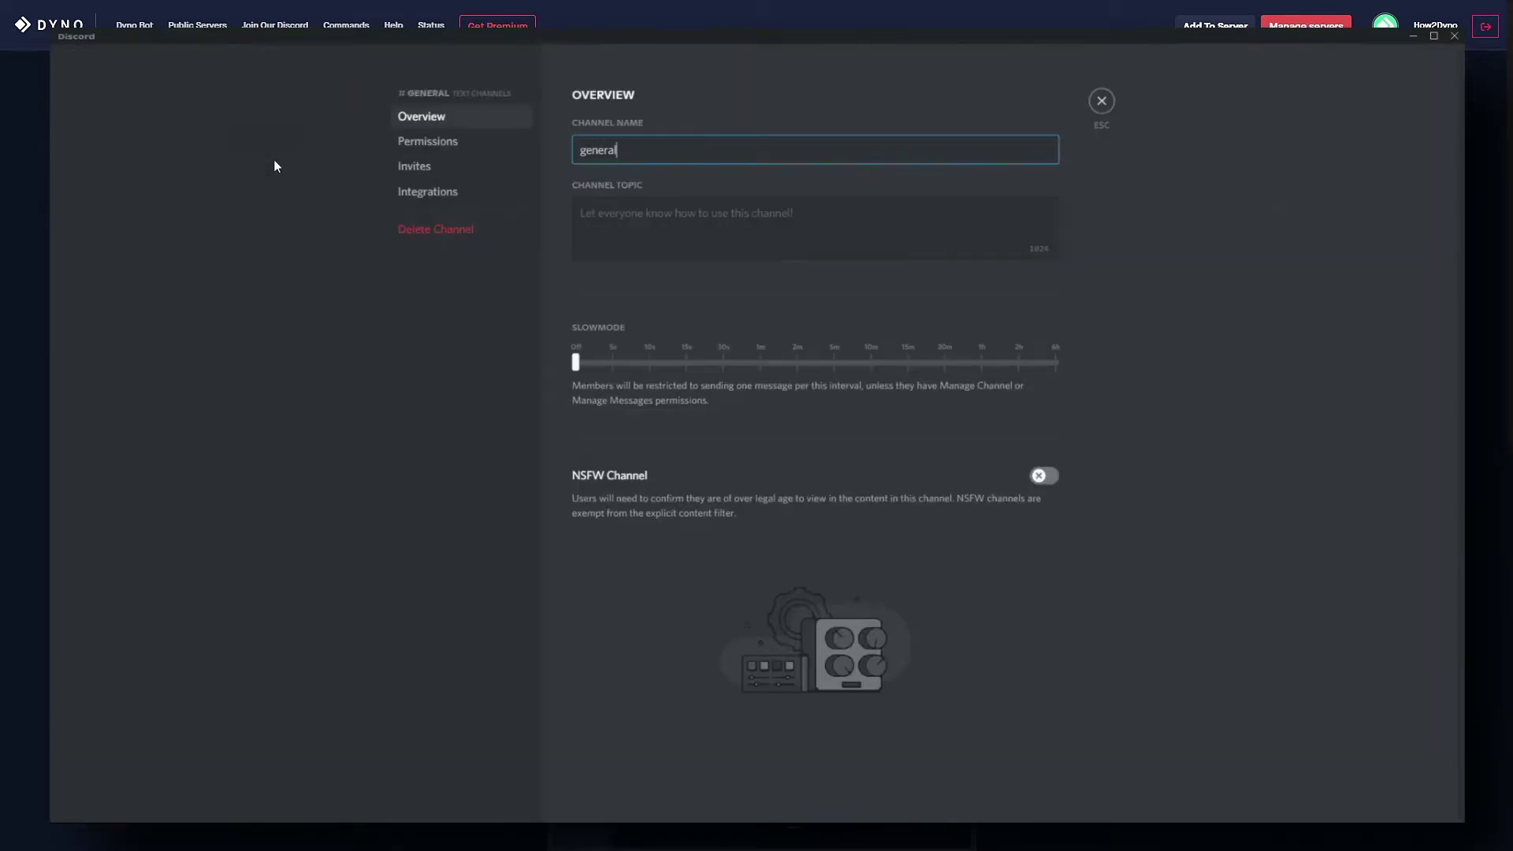
click(448, 153)
click(991, 163)
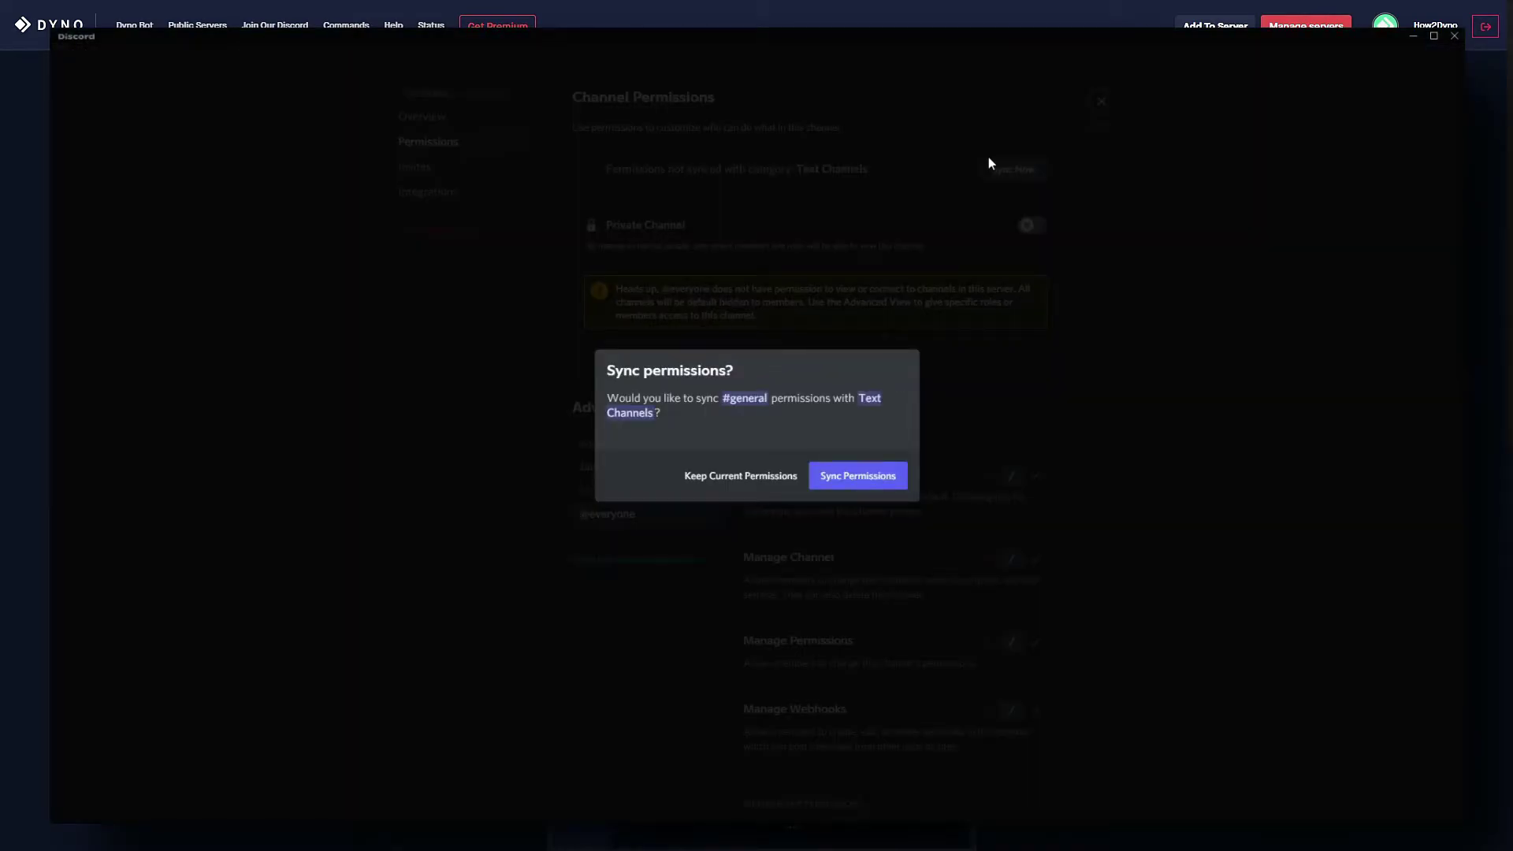
click(871, 476)
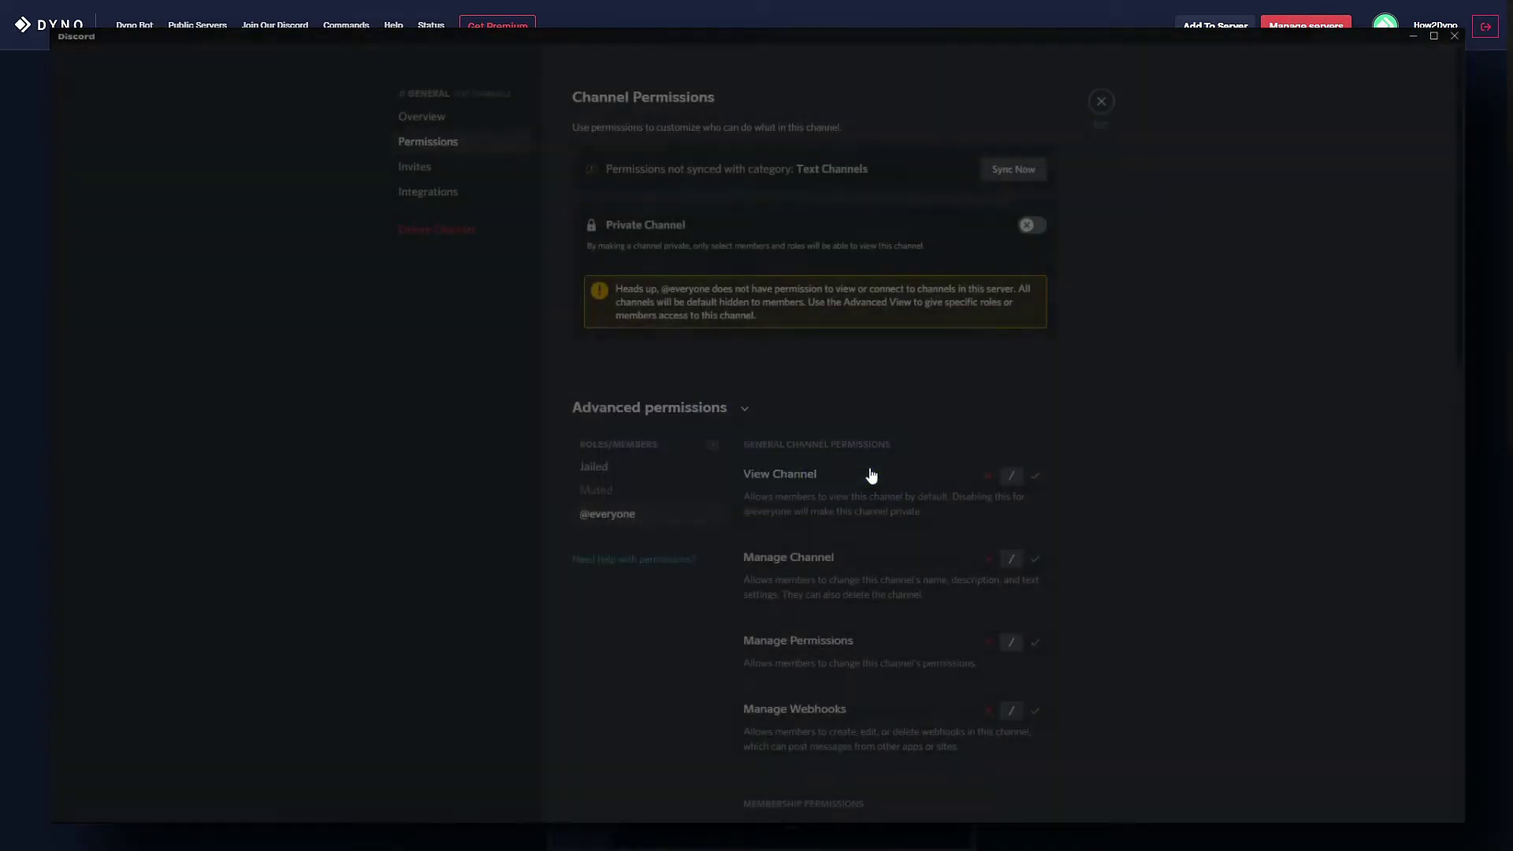
click(1087, 100)
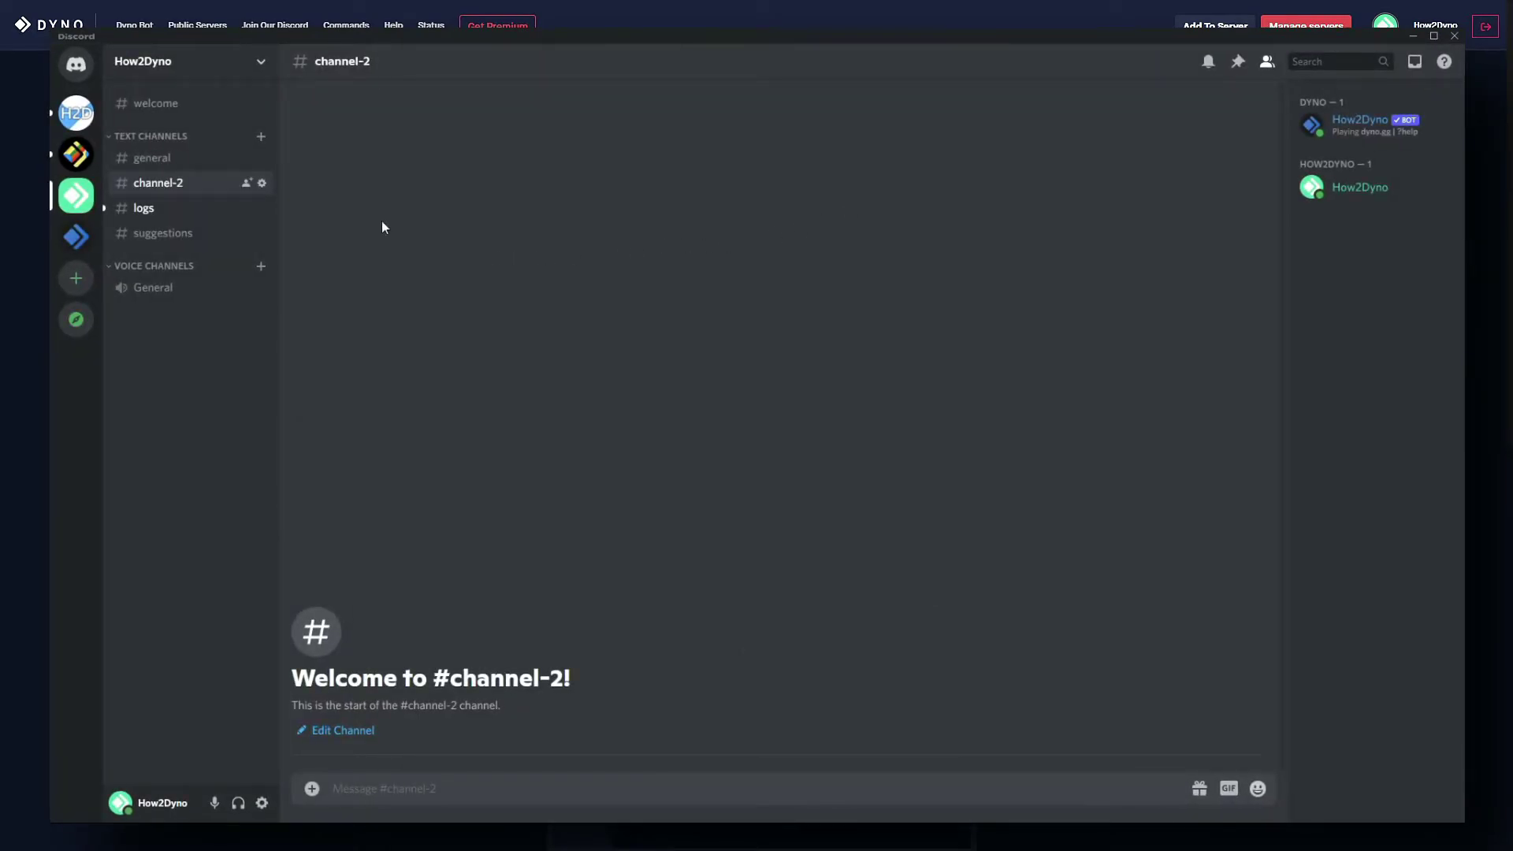
click(262, 186)
click(422, 141)
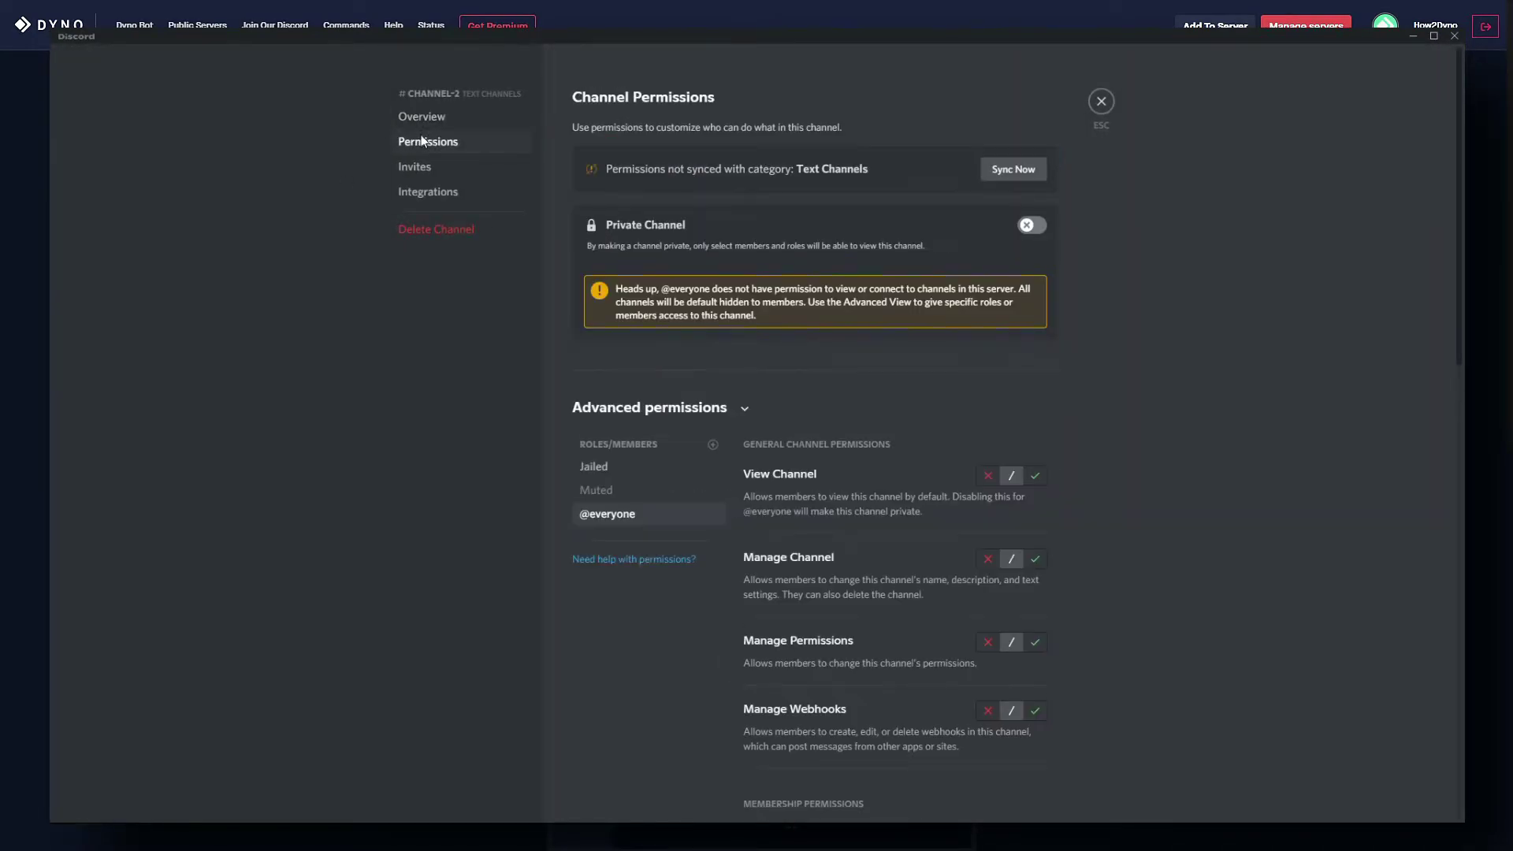
click(1014, 169)
click(886, 473)
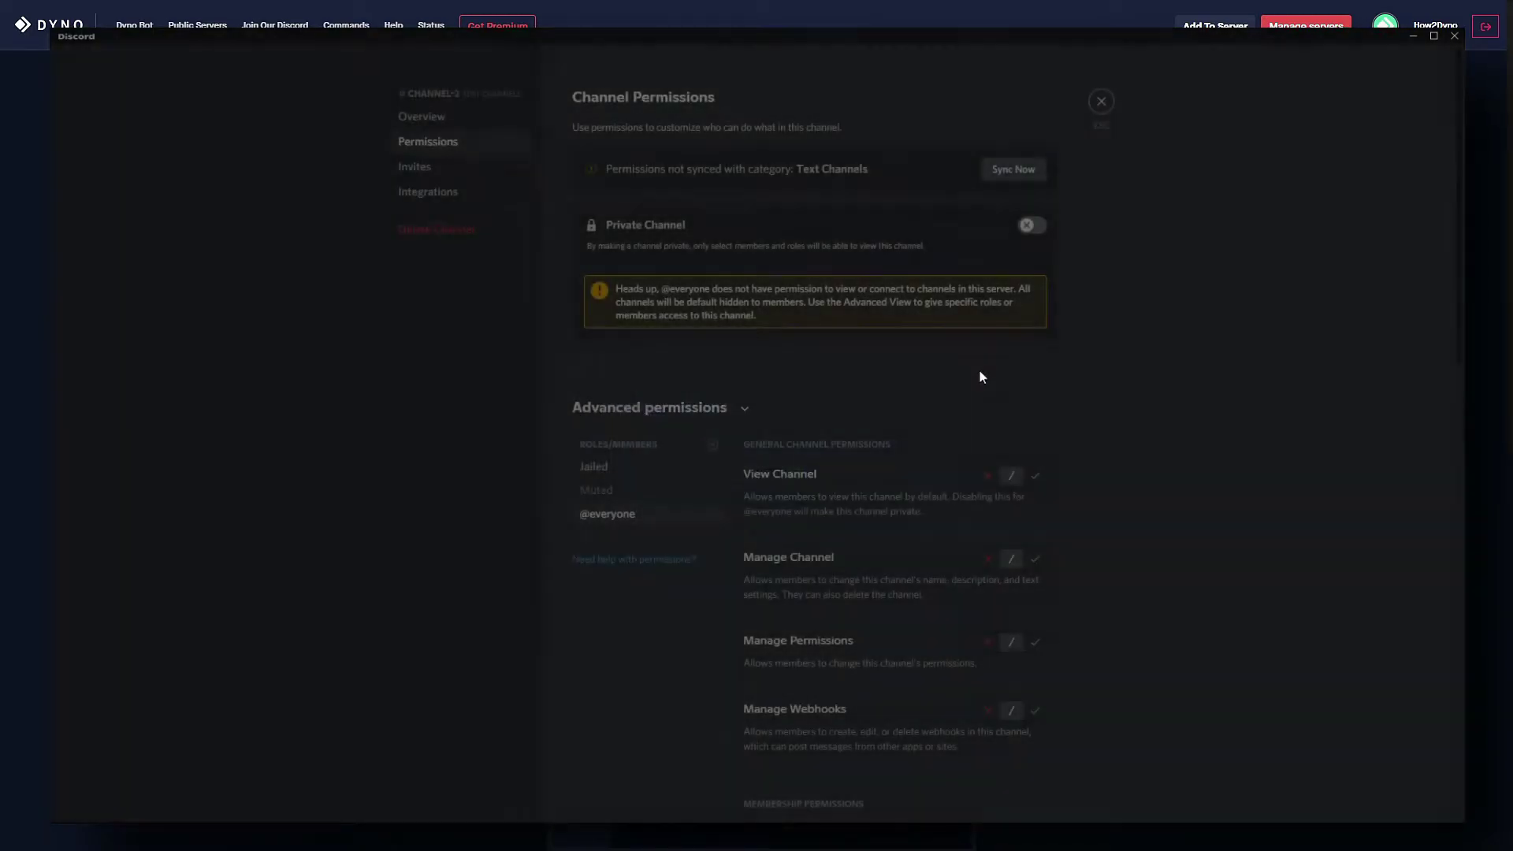
click(1103, 102)
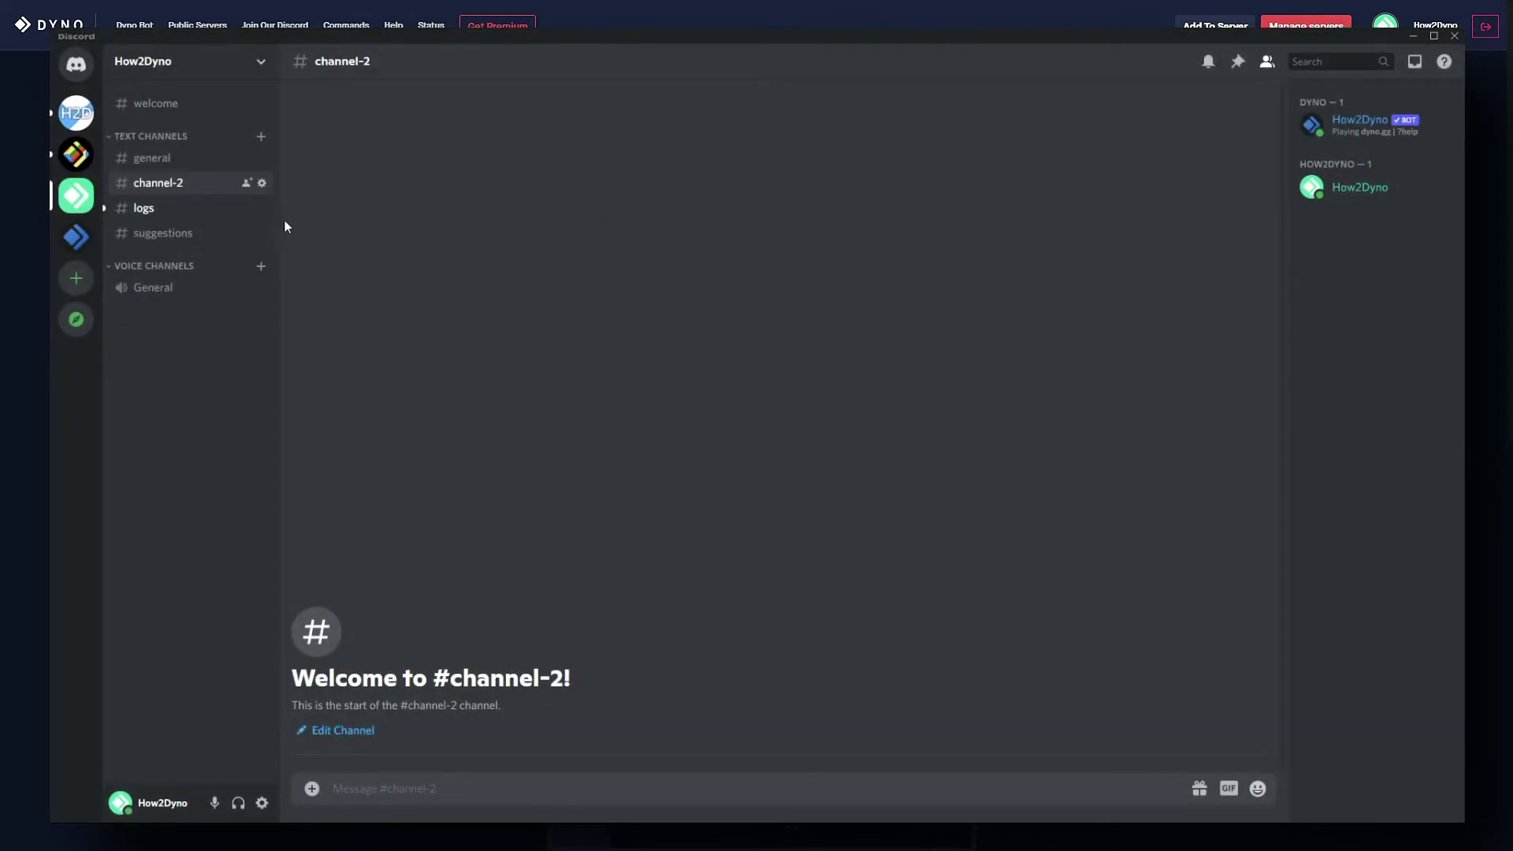
Step: Sync #logs with the Text Channels category and check #suggestions' permissions
click(261, 208)
click(442, 140)
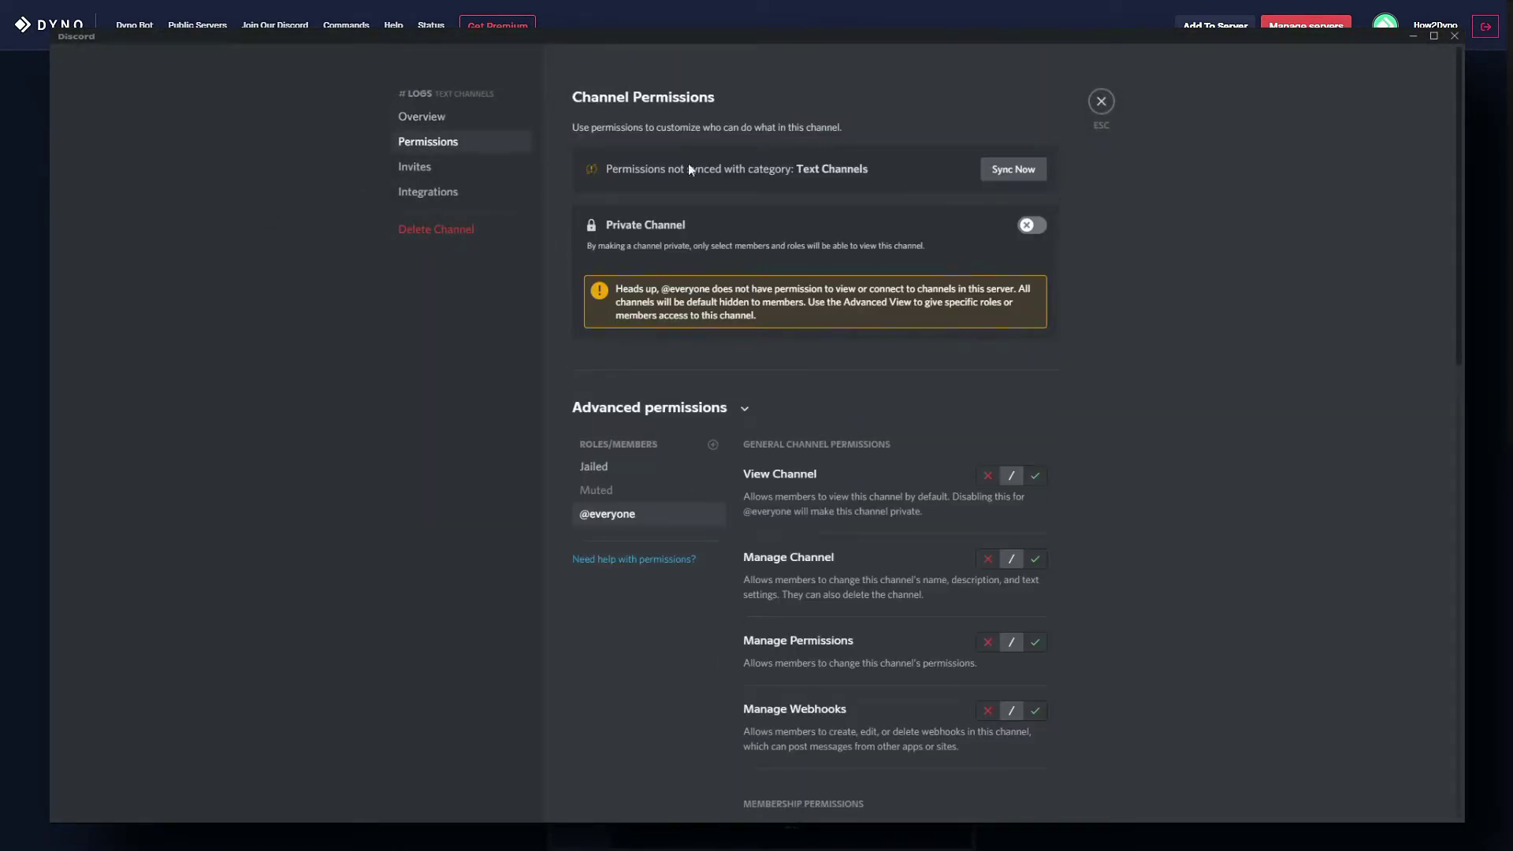
click(1017, 170)
click(858, 475)
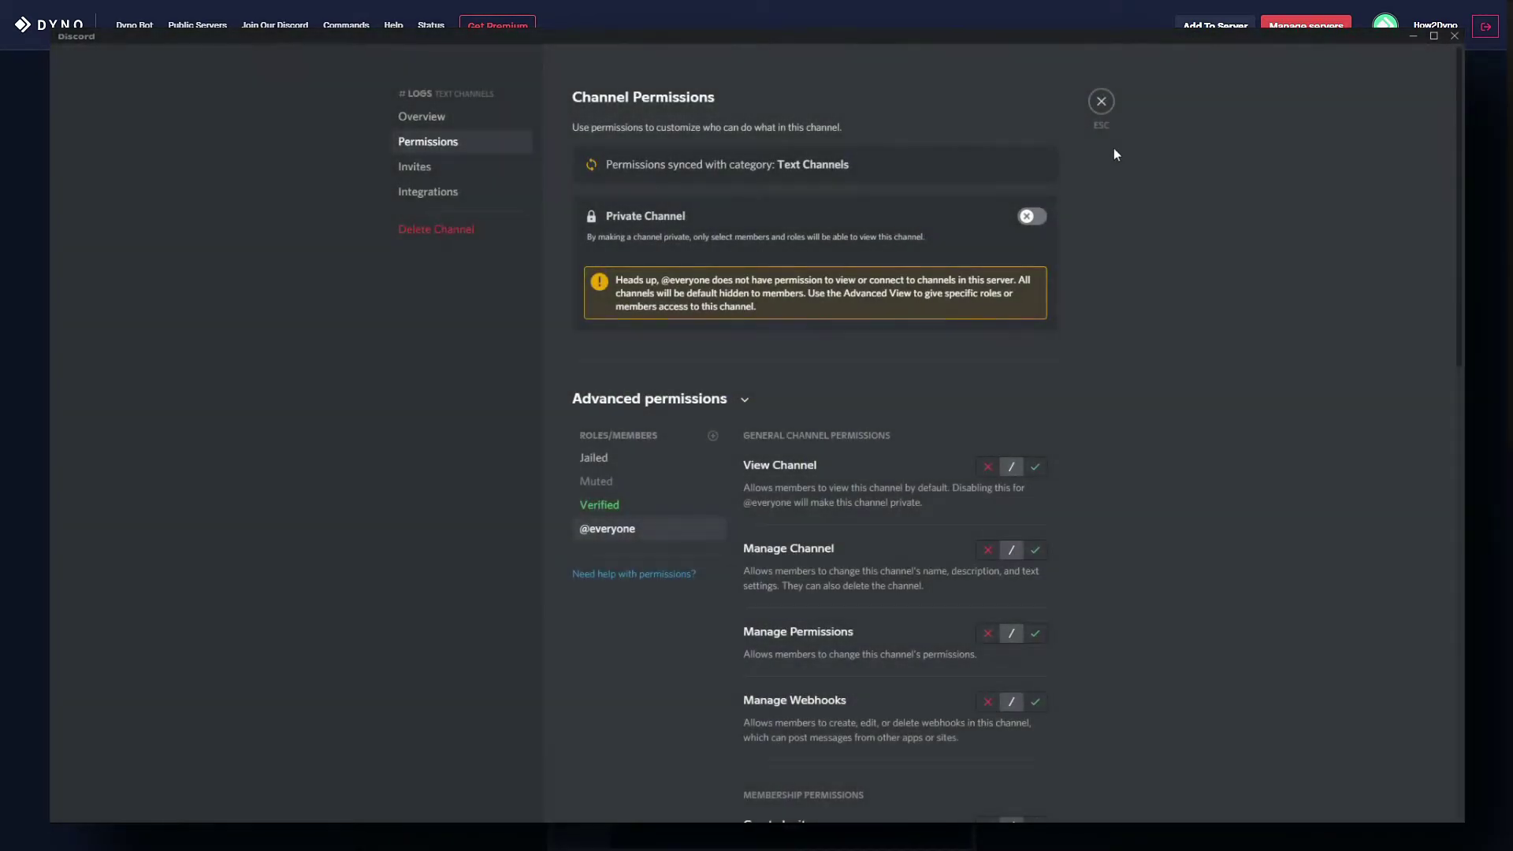
click(1102, 102)
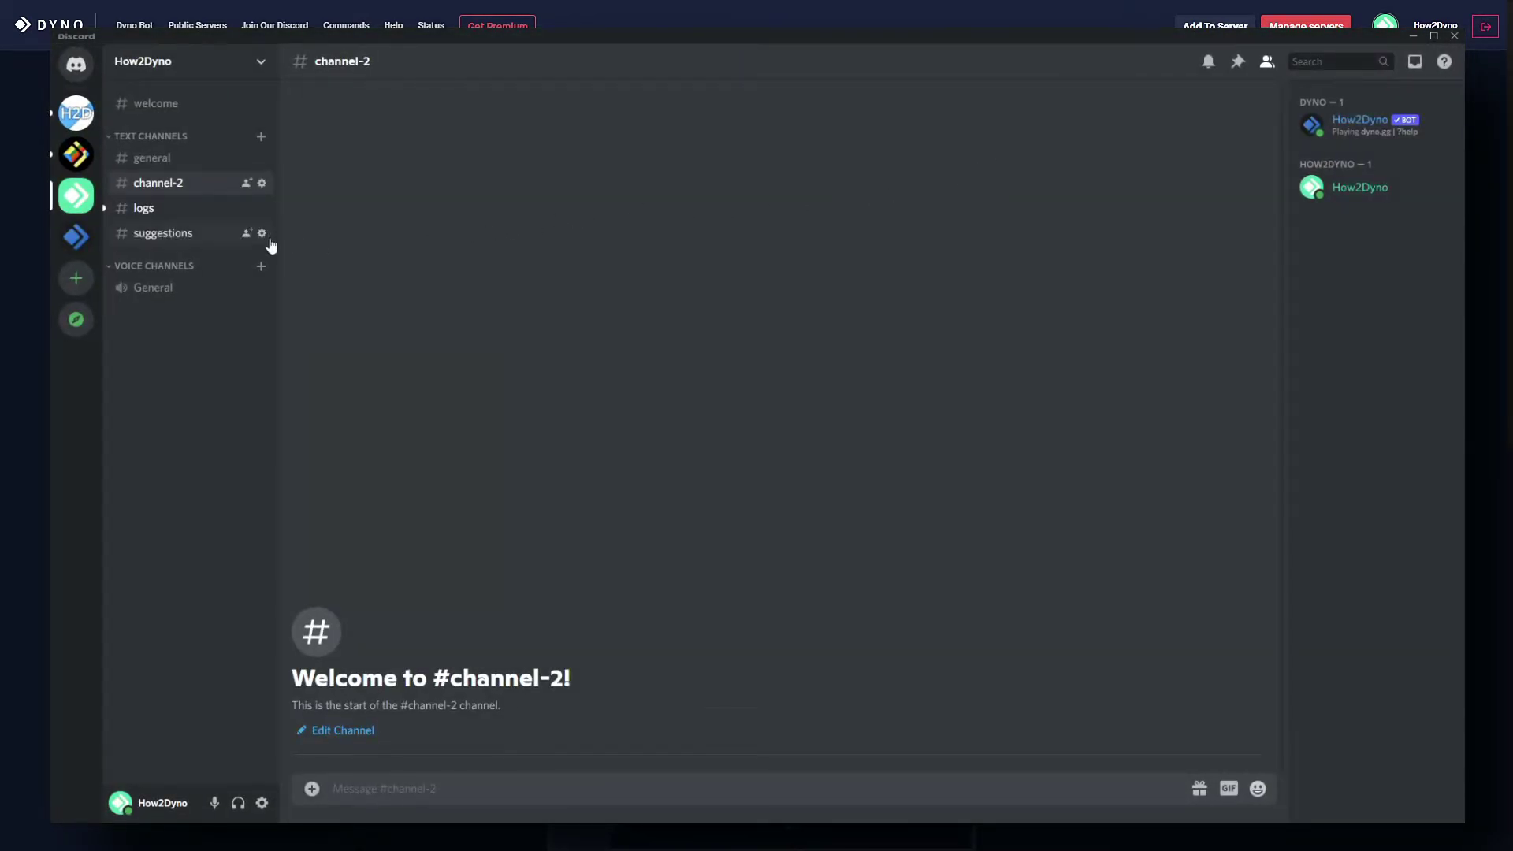
click(263, 234)
click(504, 144)
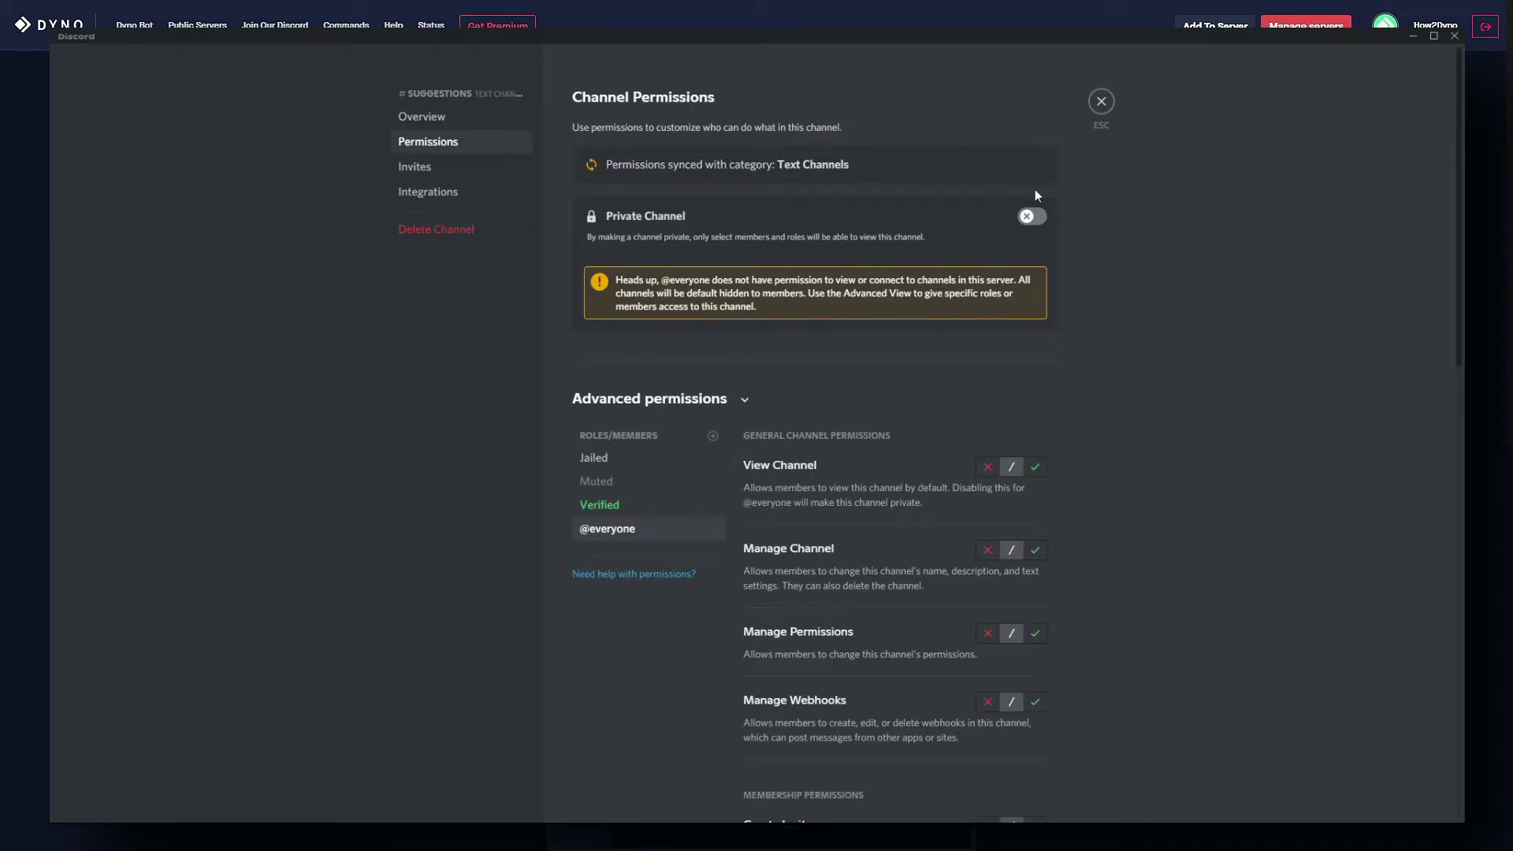
click(1111, 111)
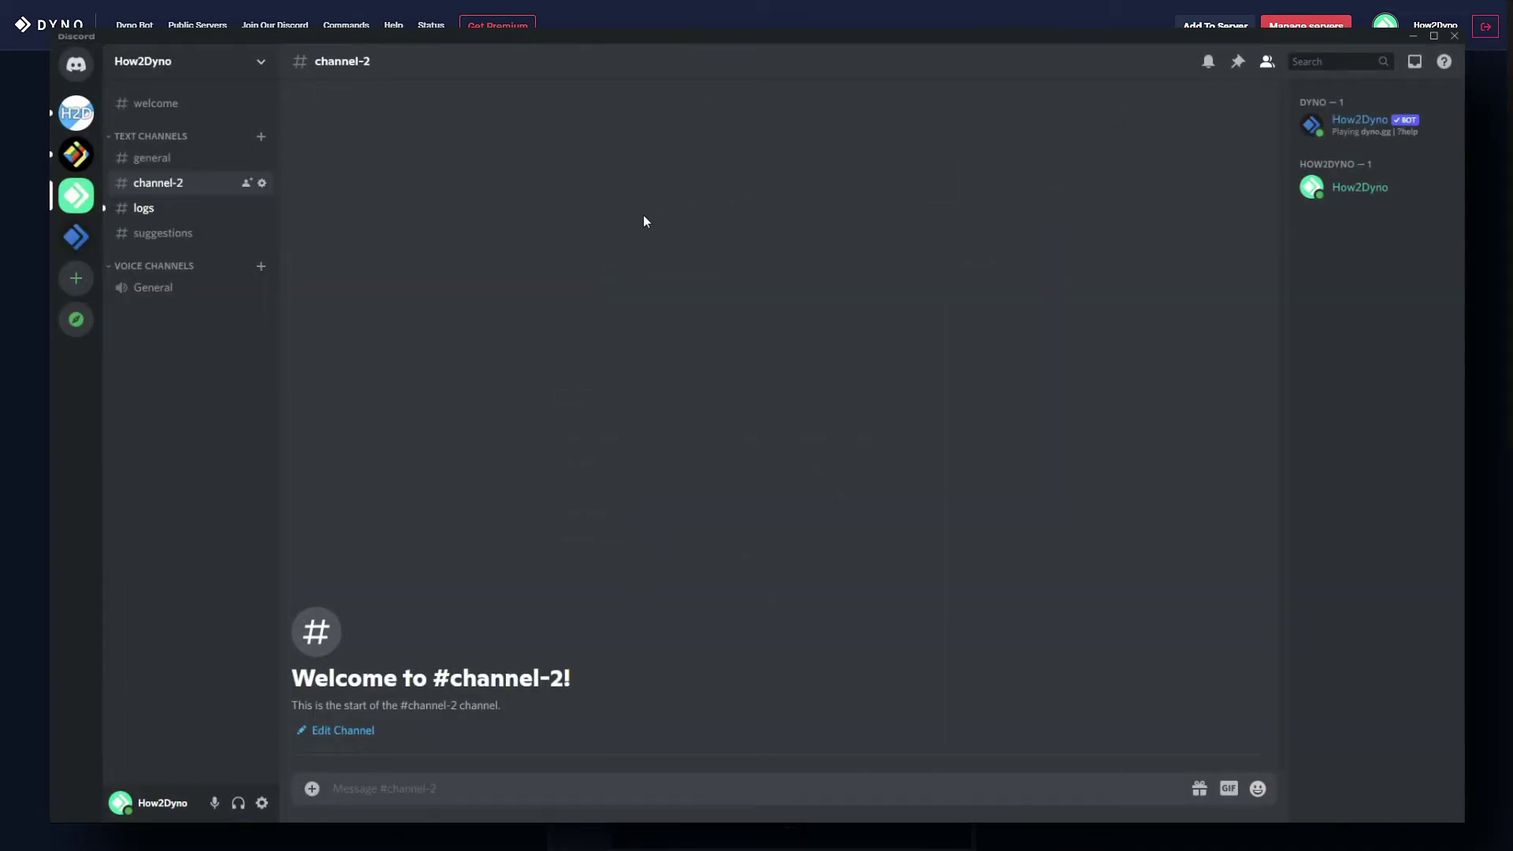
Step: Add Verified to the Voice Channels category permissions with View Channels allowed, and save
right_click(210, 268)
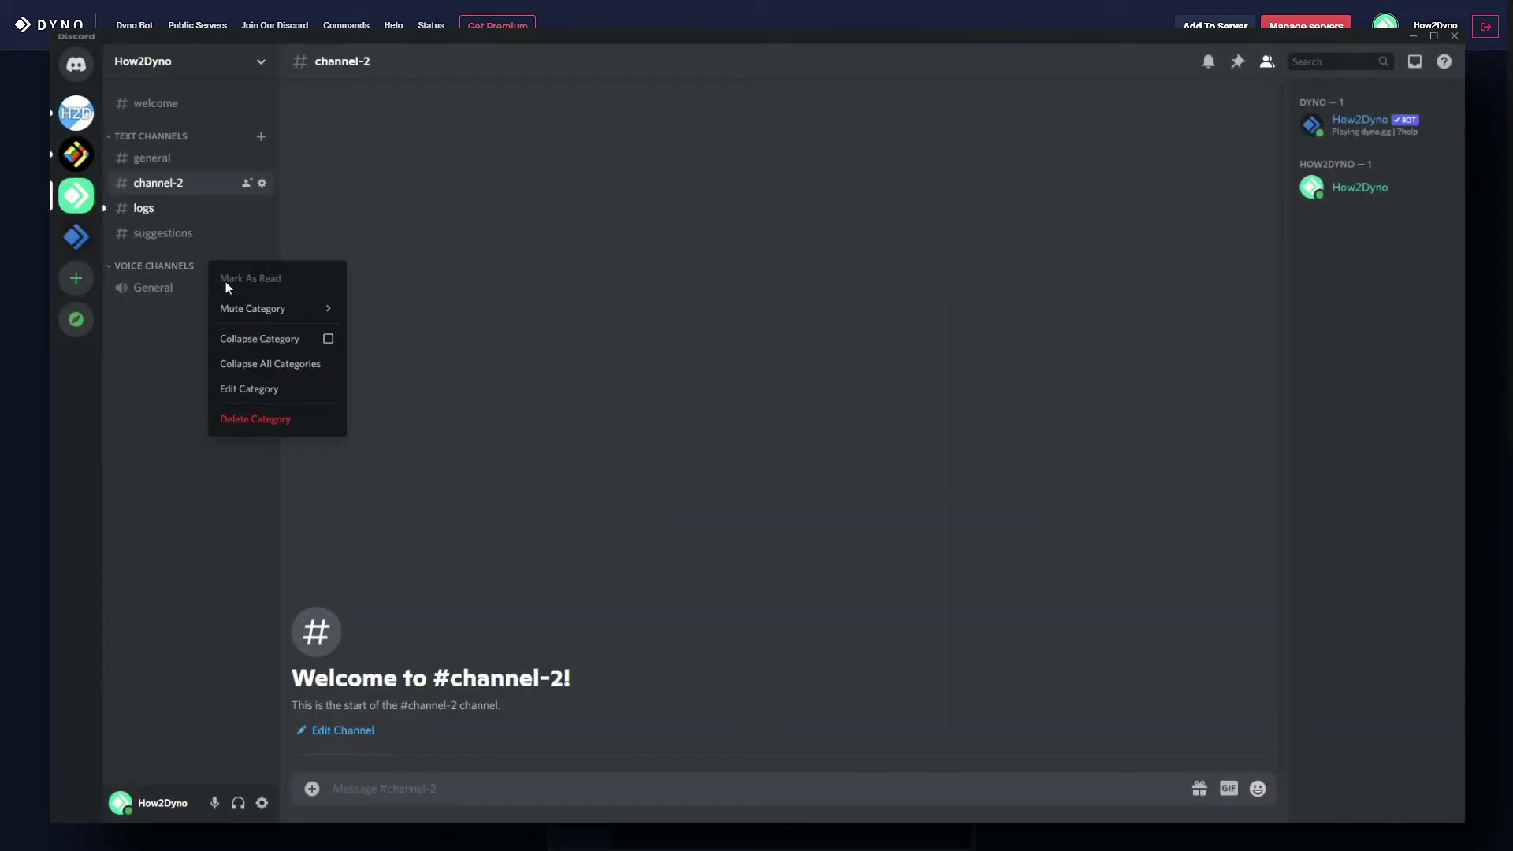
click(255, 390)
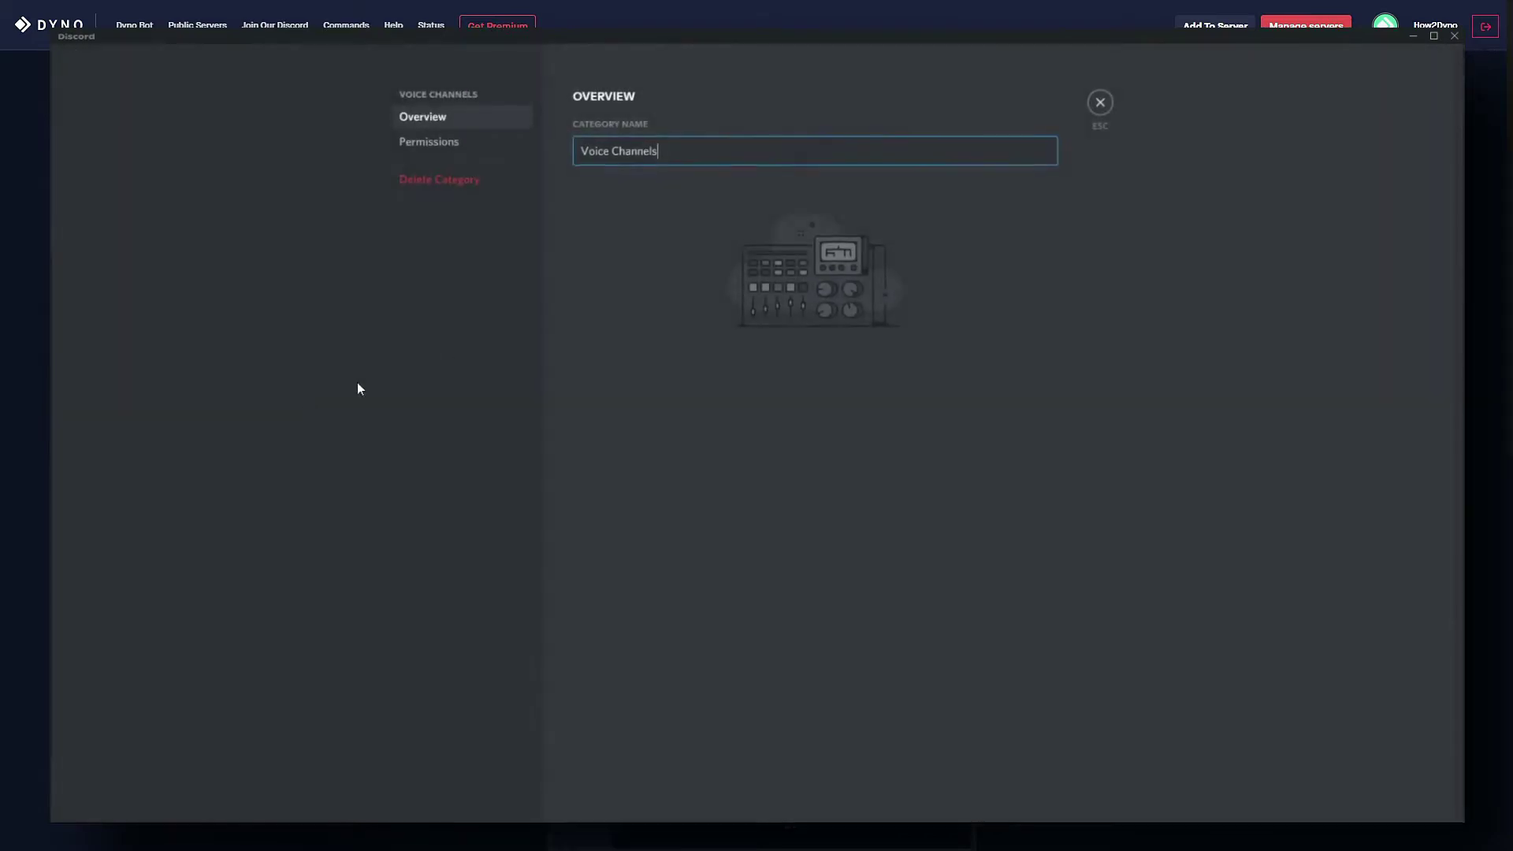
click(473, 142)
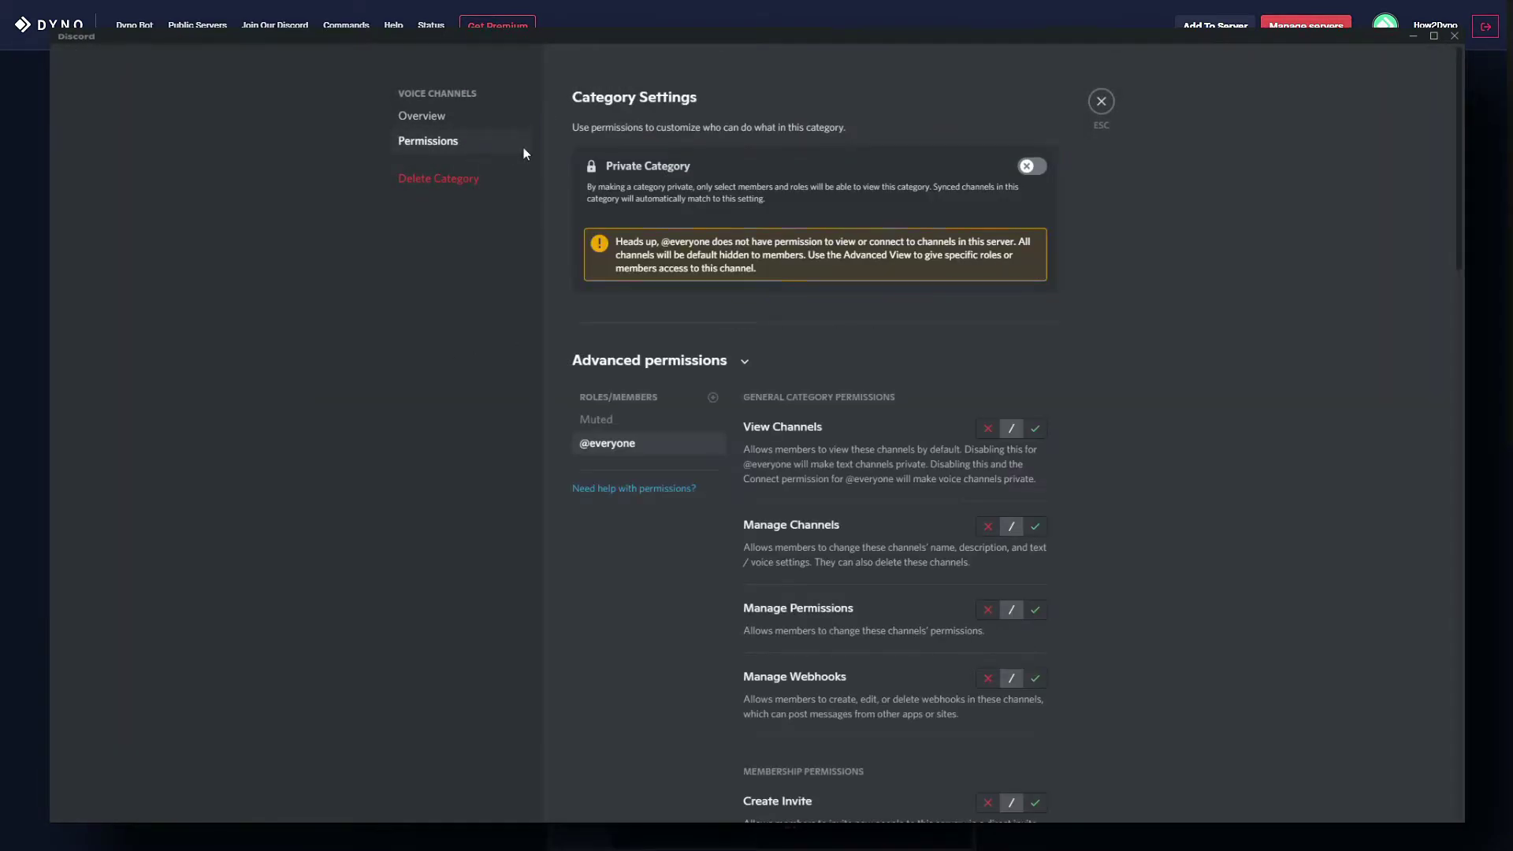
click(713, 397)
text(v)
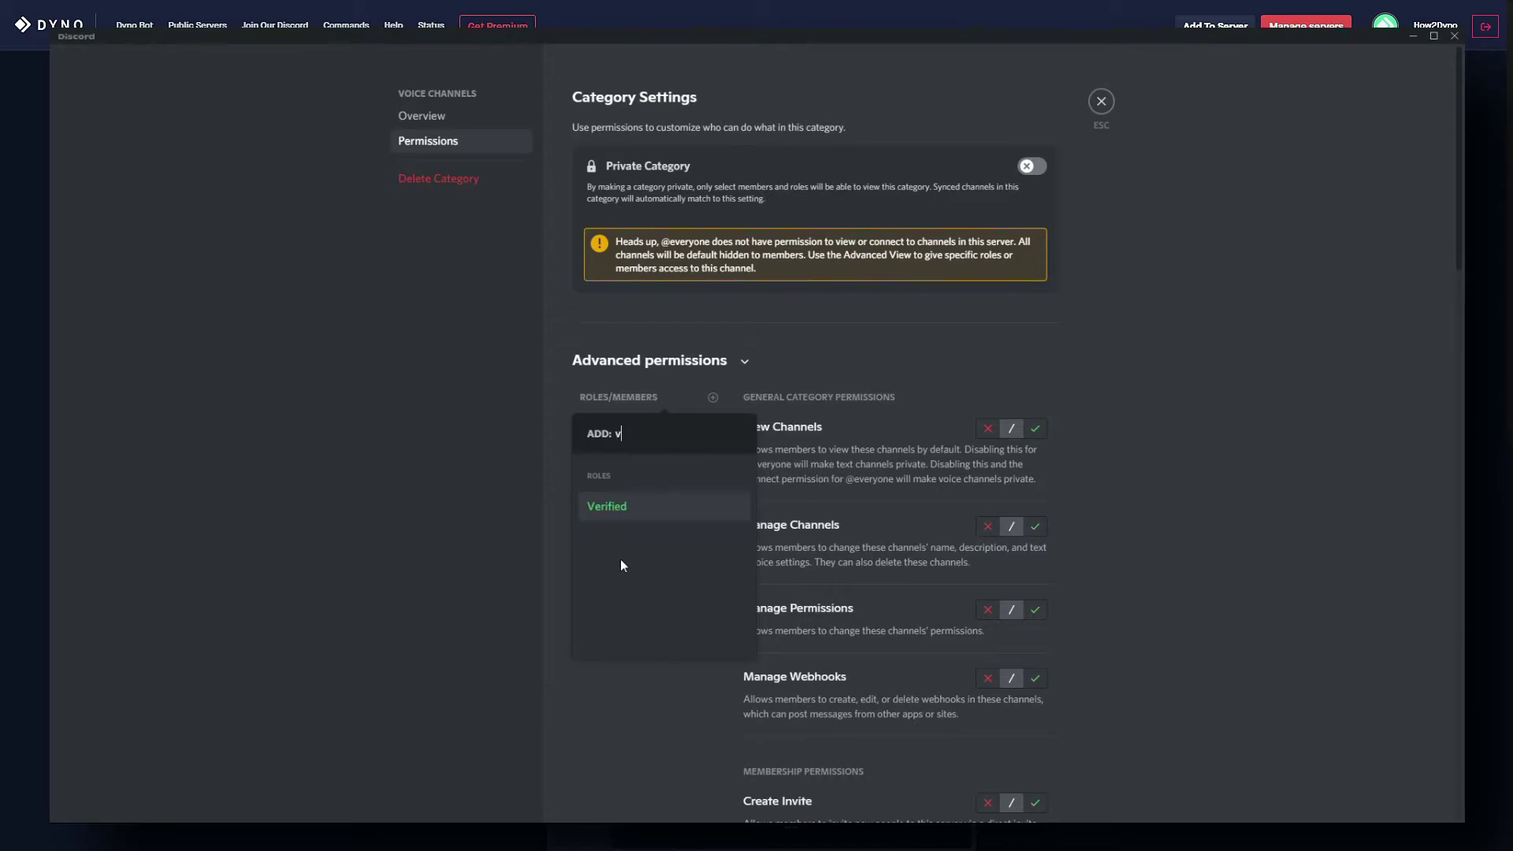
click(628, 522)
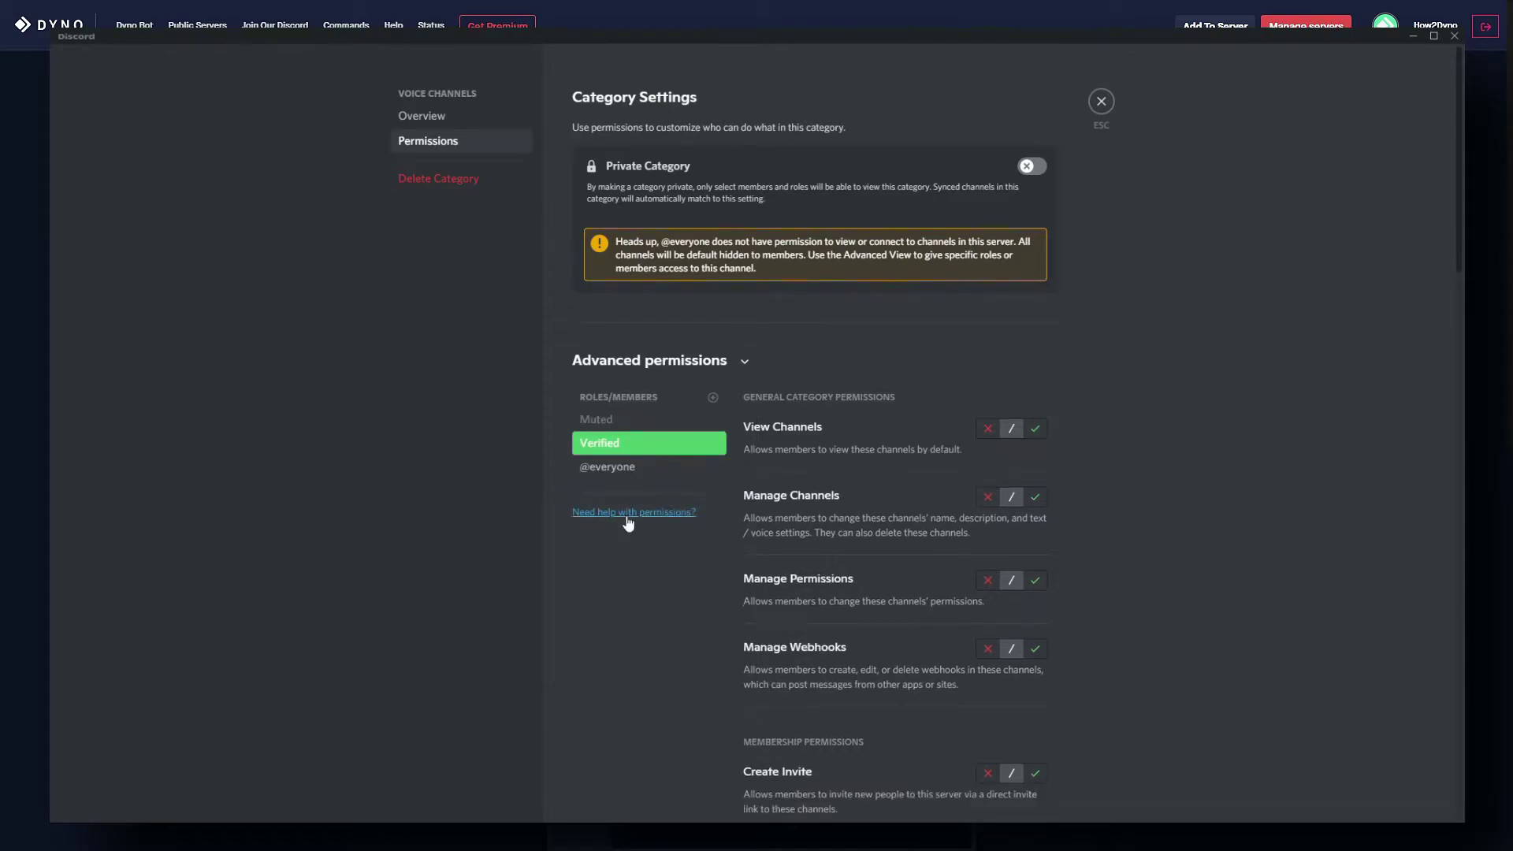
click(1034, 429)
click(1013, 791)
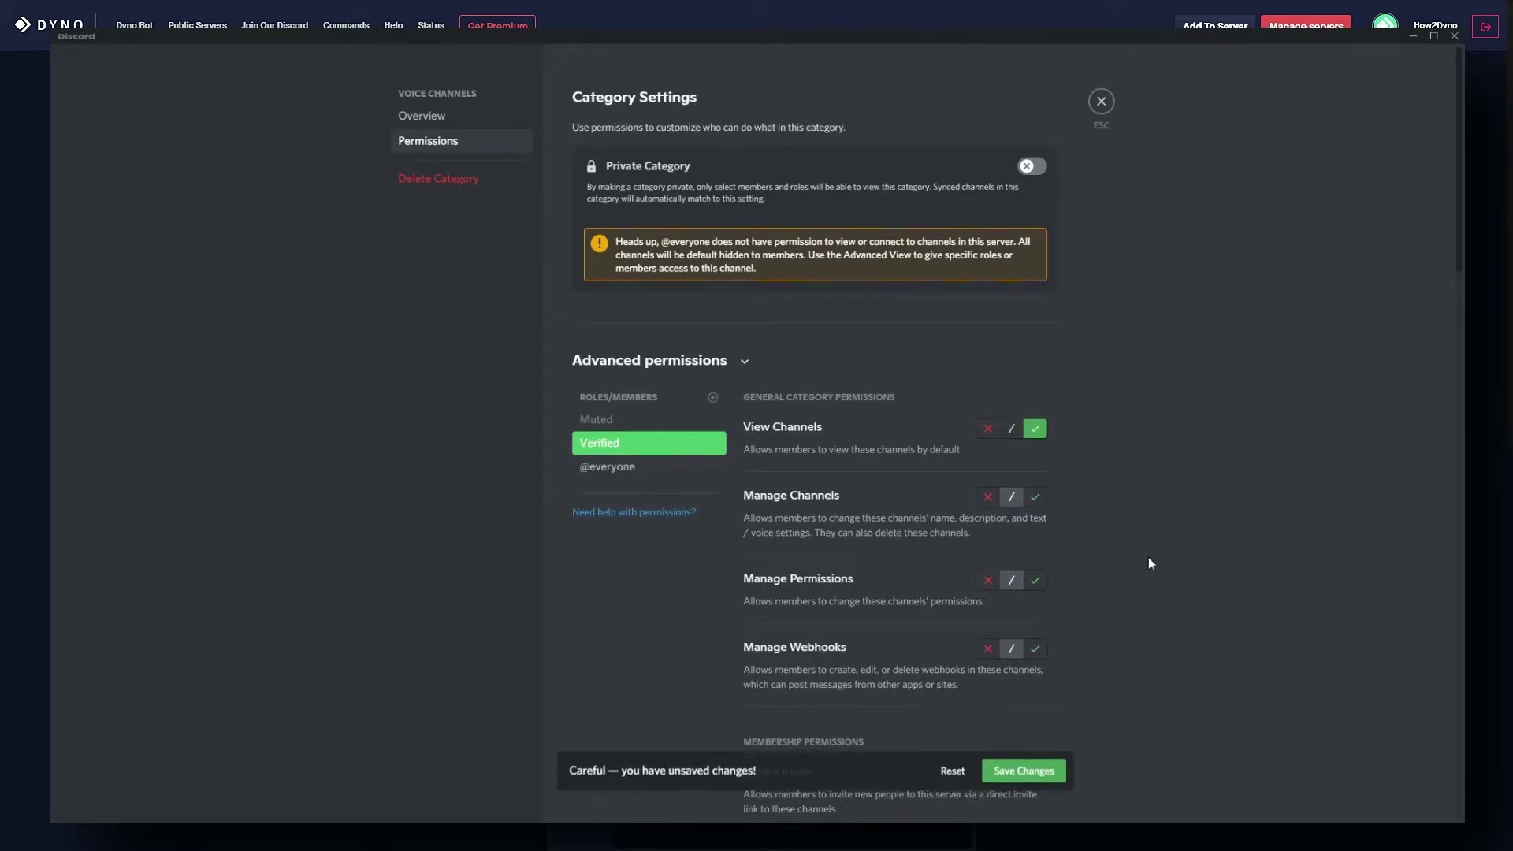
click(1102, 102)
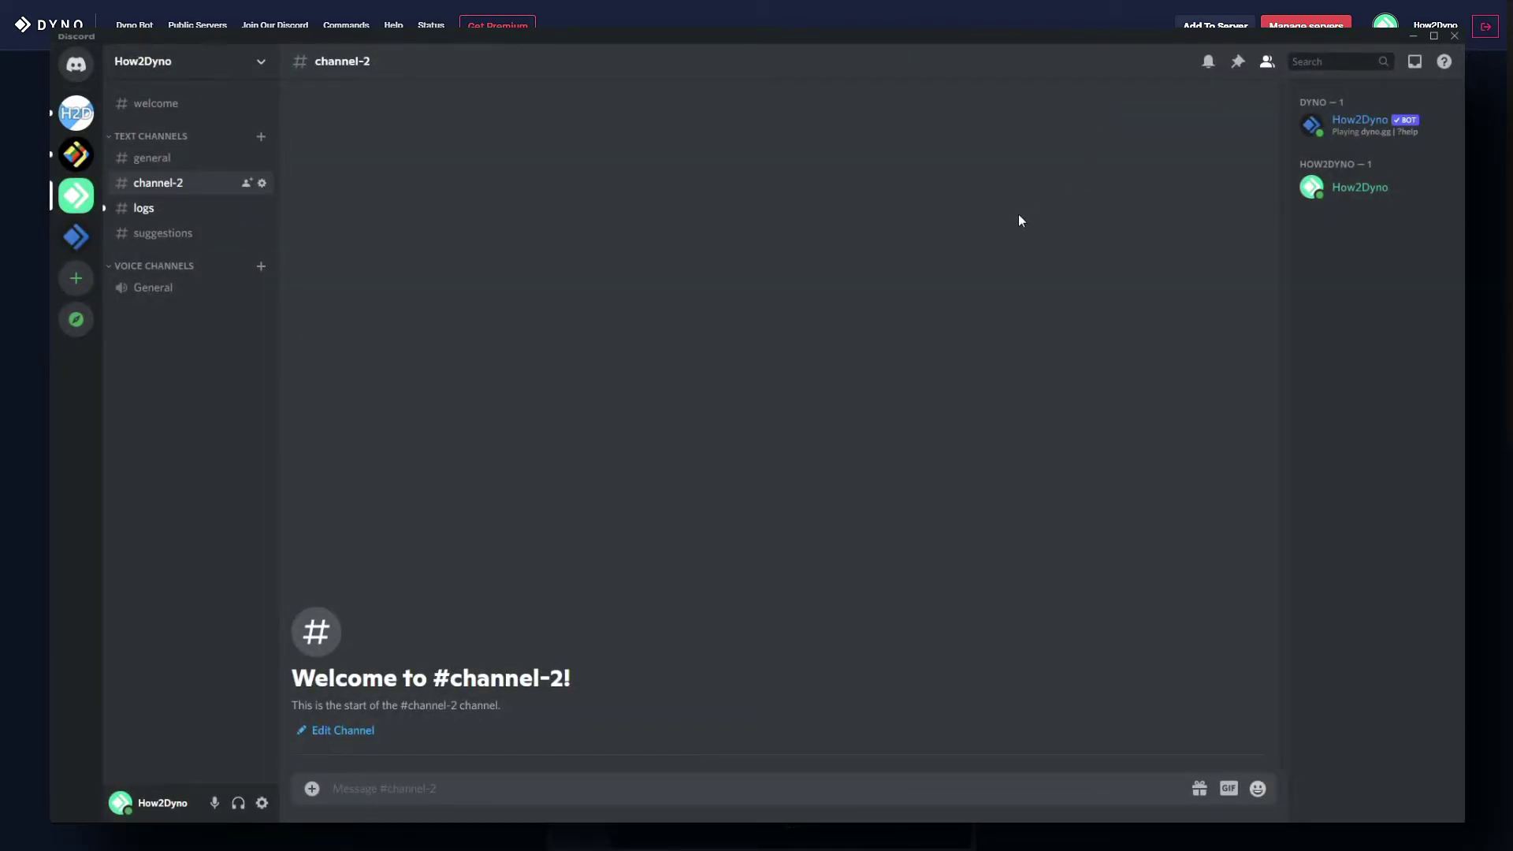
click(218, 106)
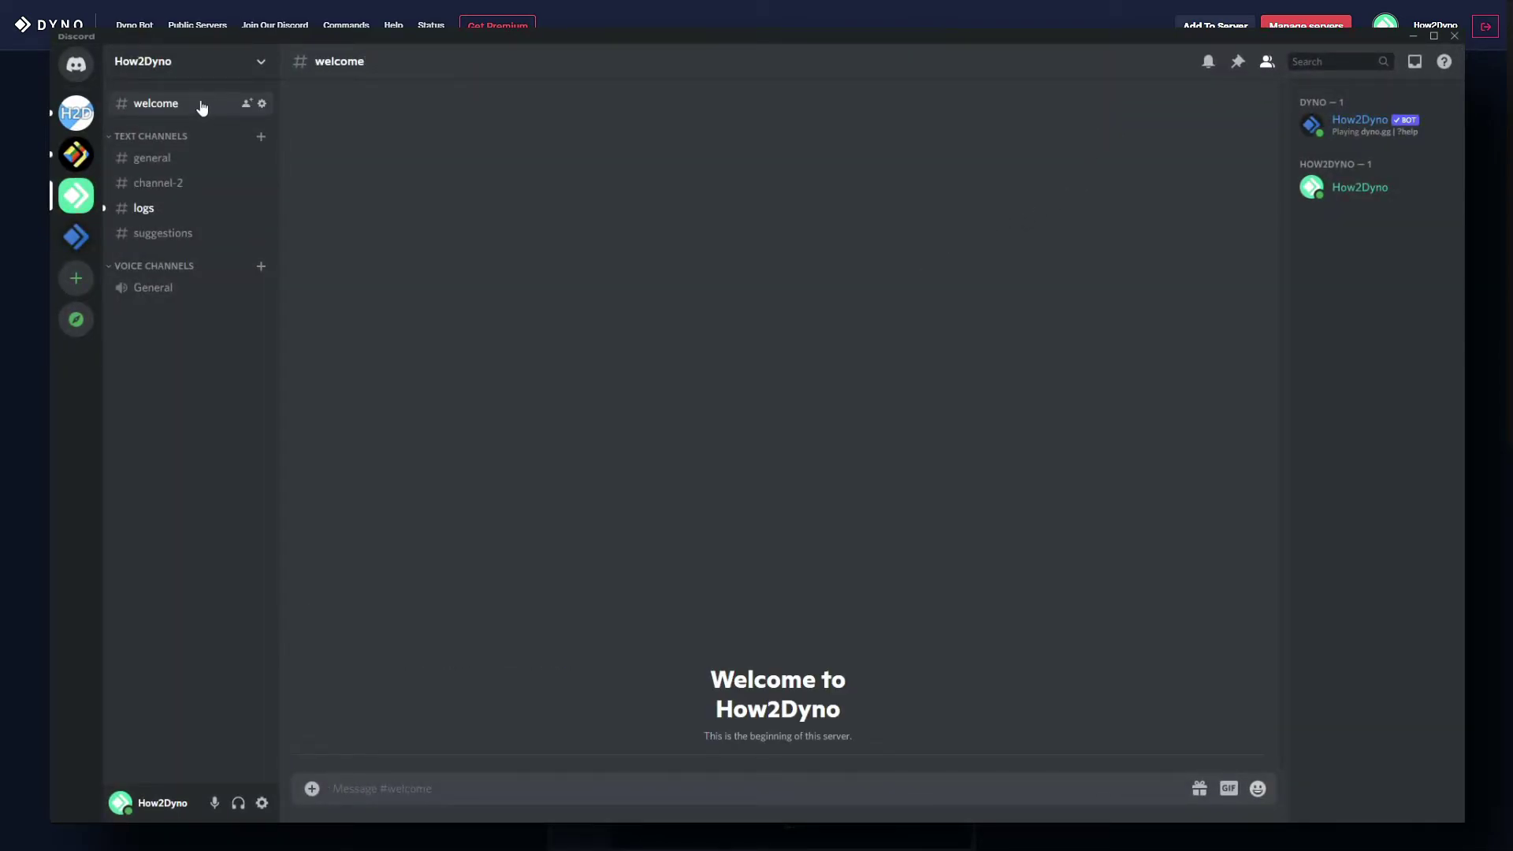
click(267, 105)
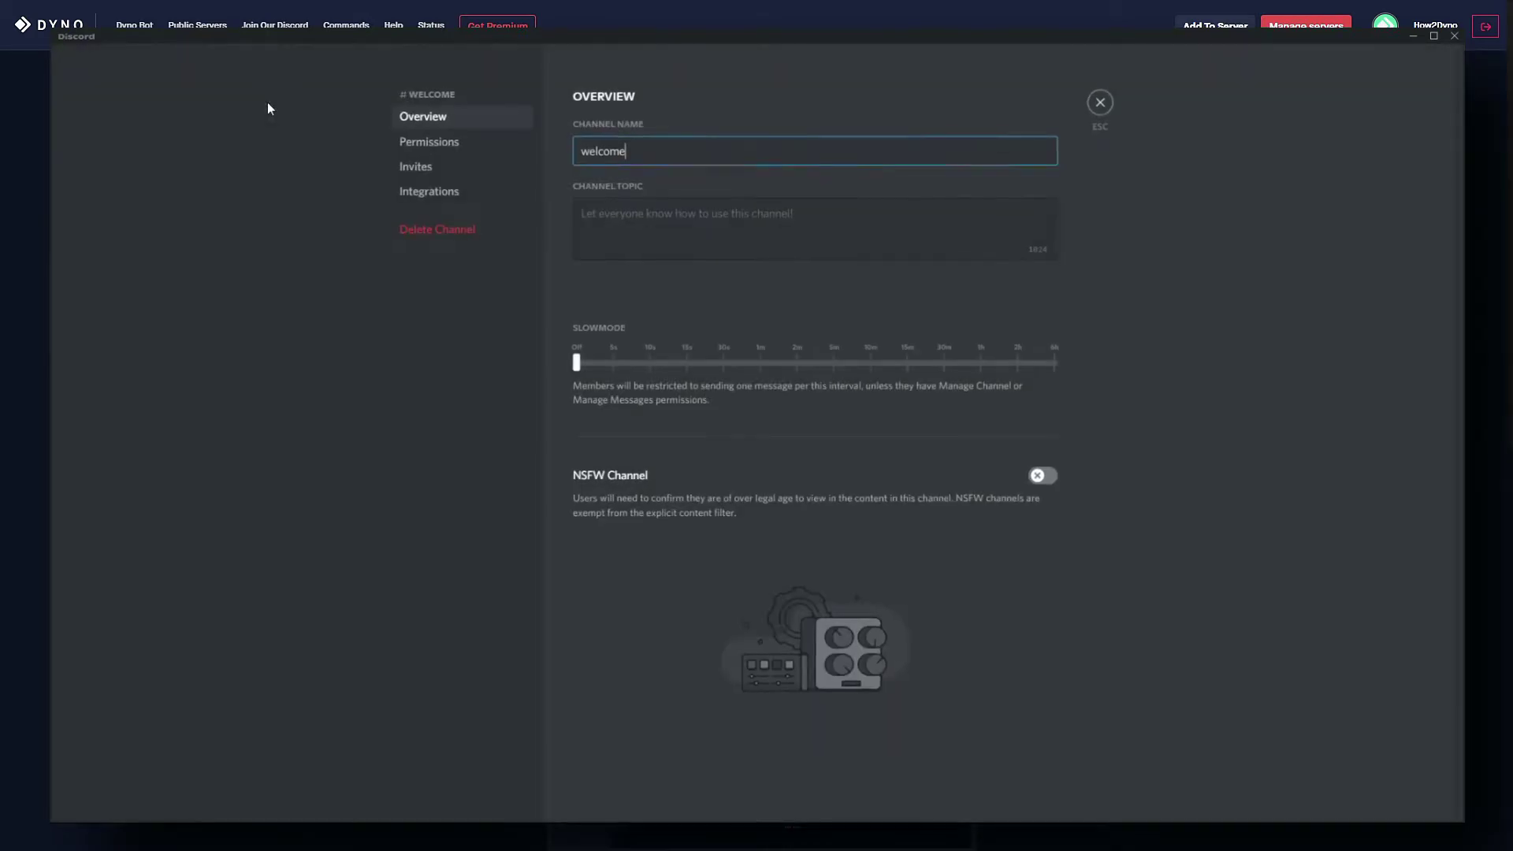
click(433, 147)
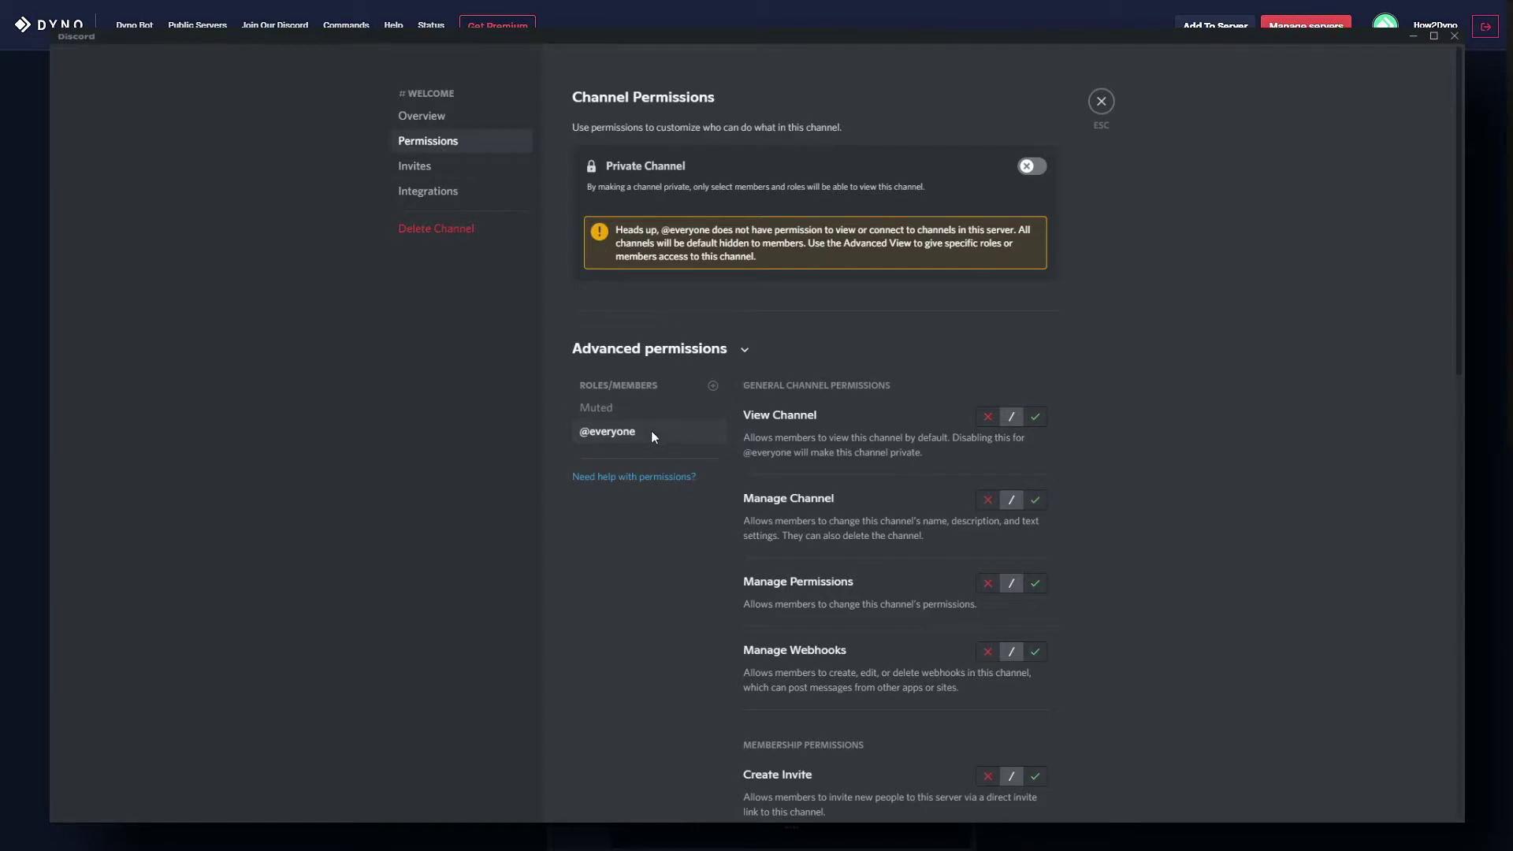
click(1036, 417)
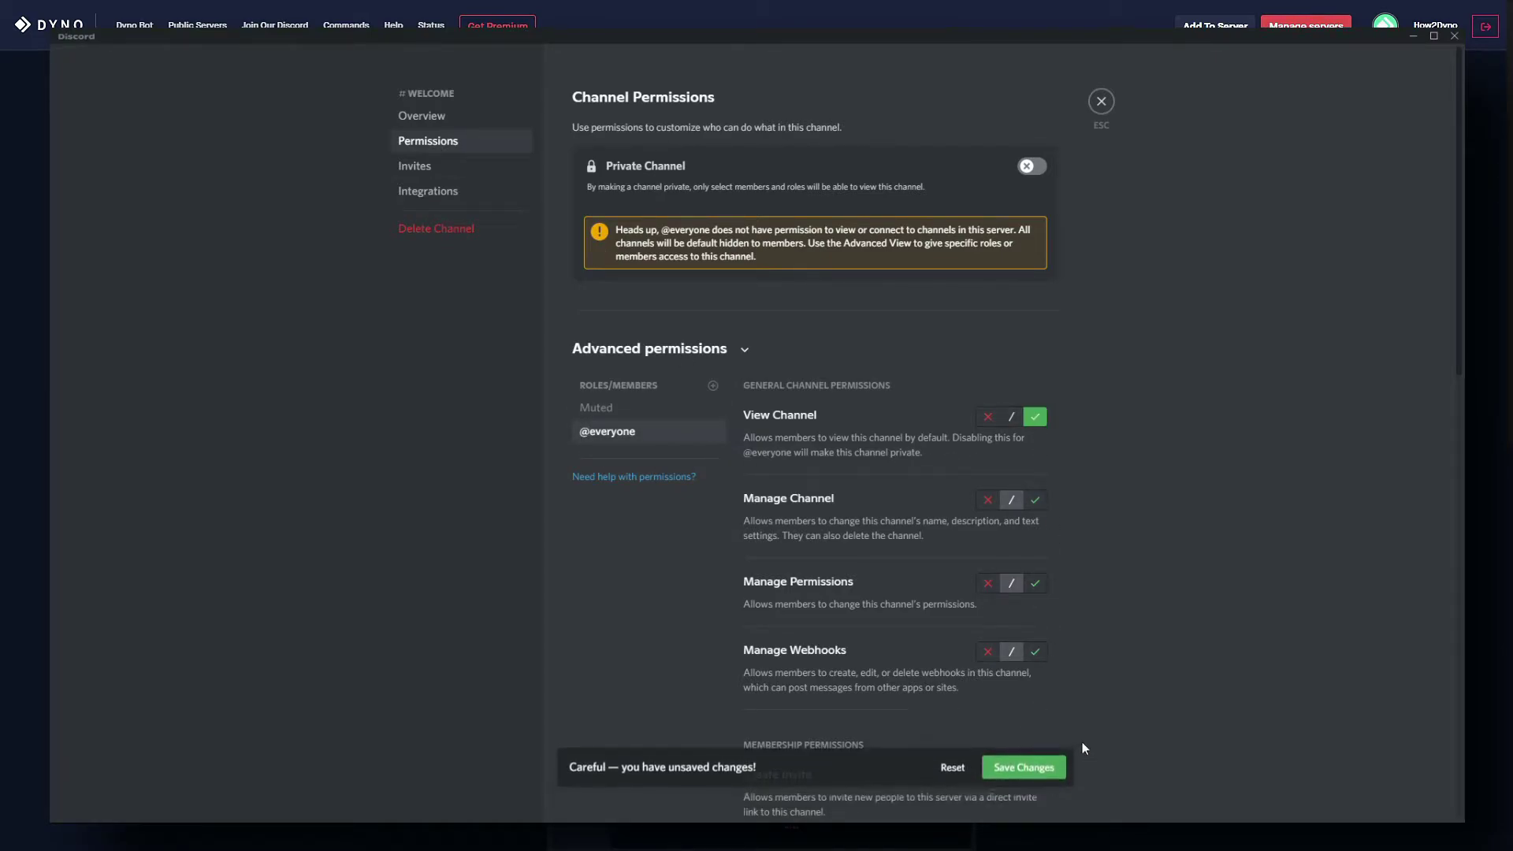
click(1023, 766)
key(Escape)
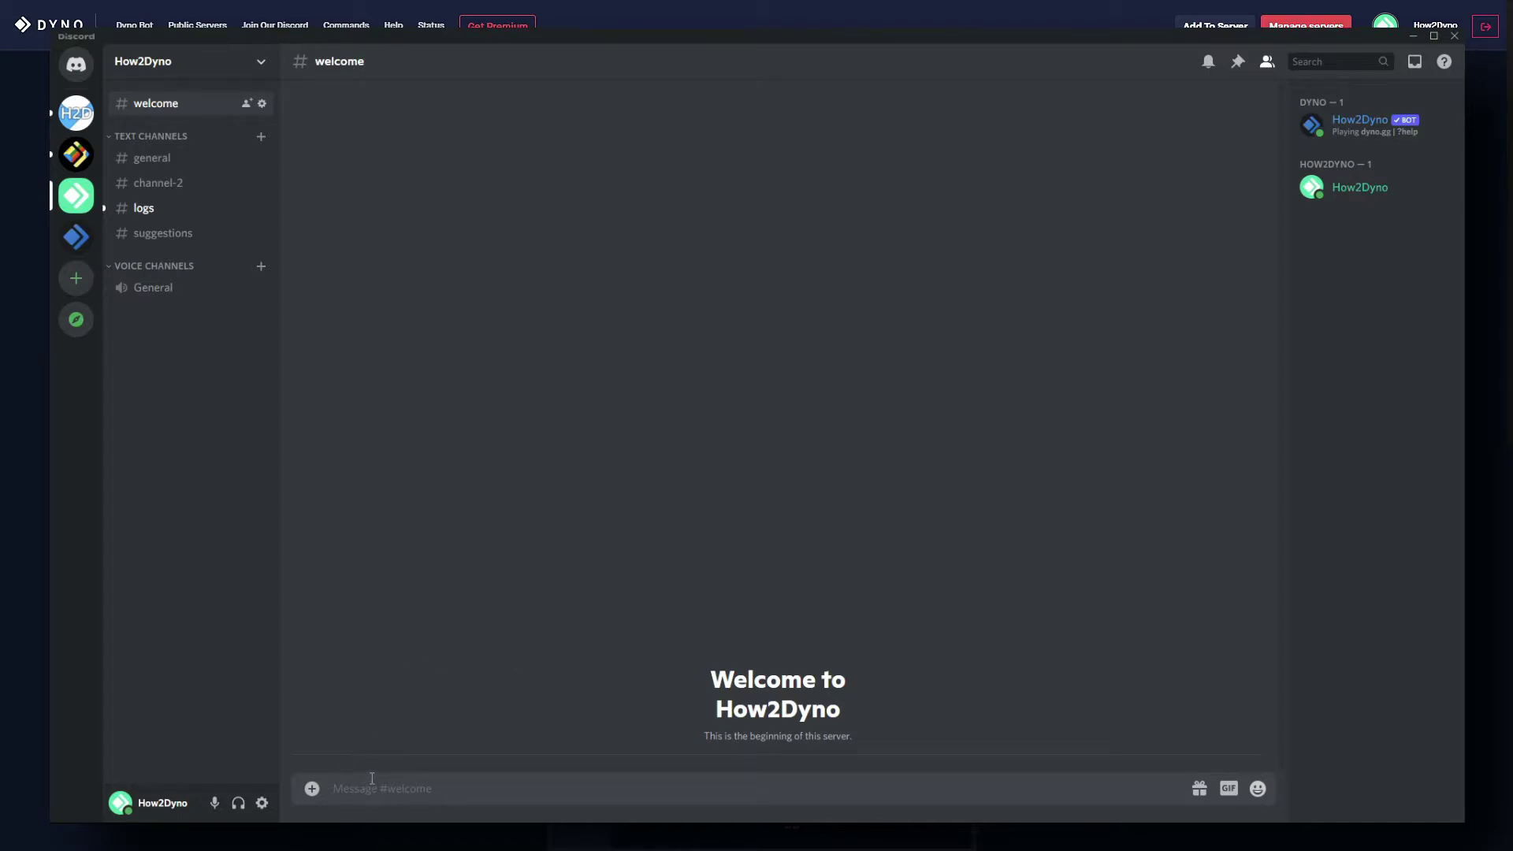
click(227, 59)
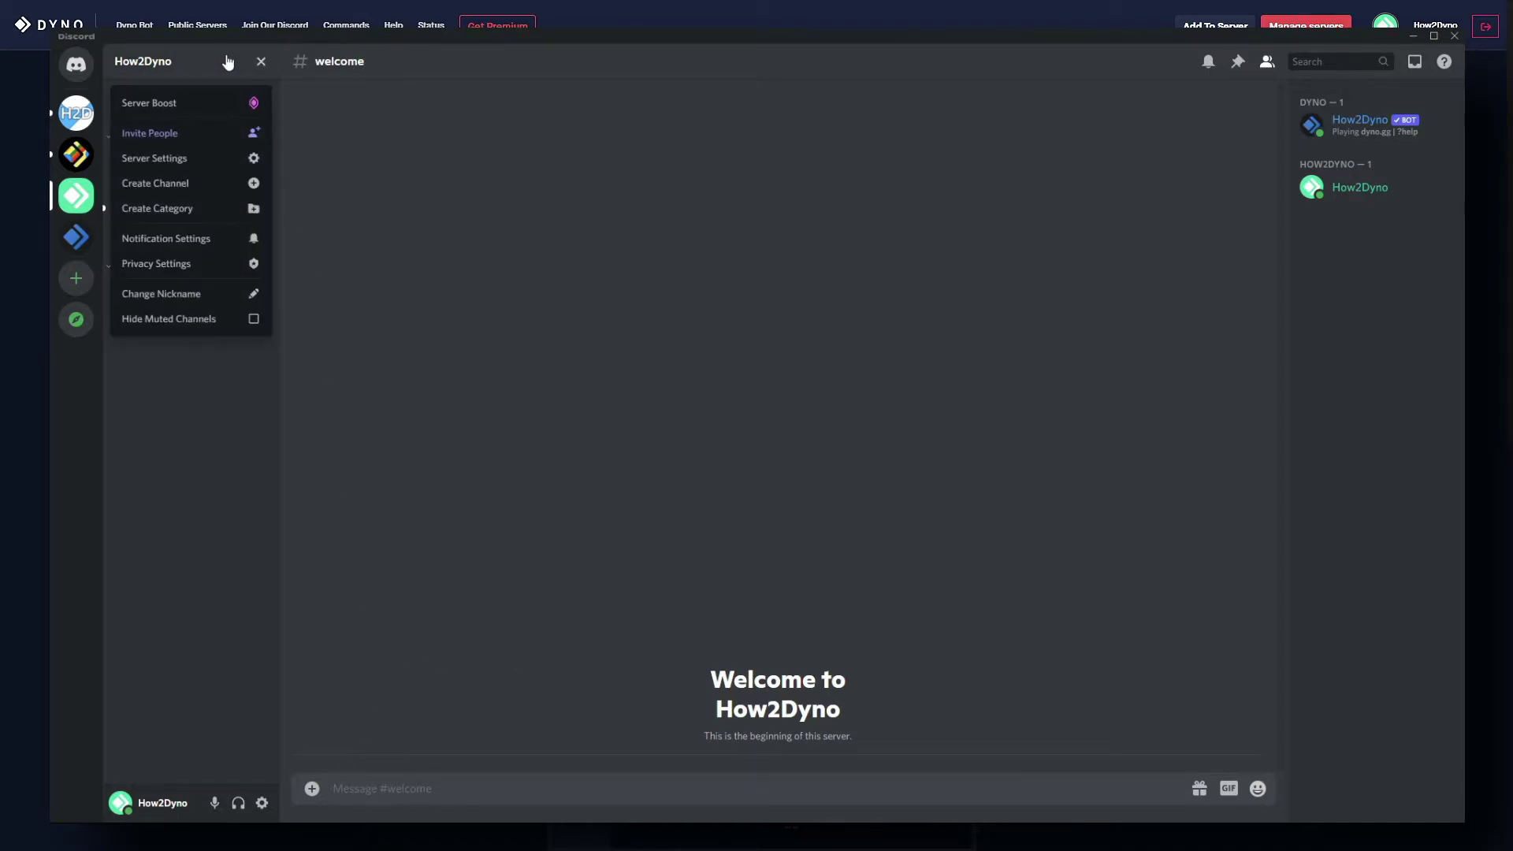
click(182, 157)
click(418, 141)
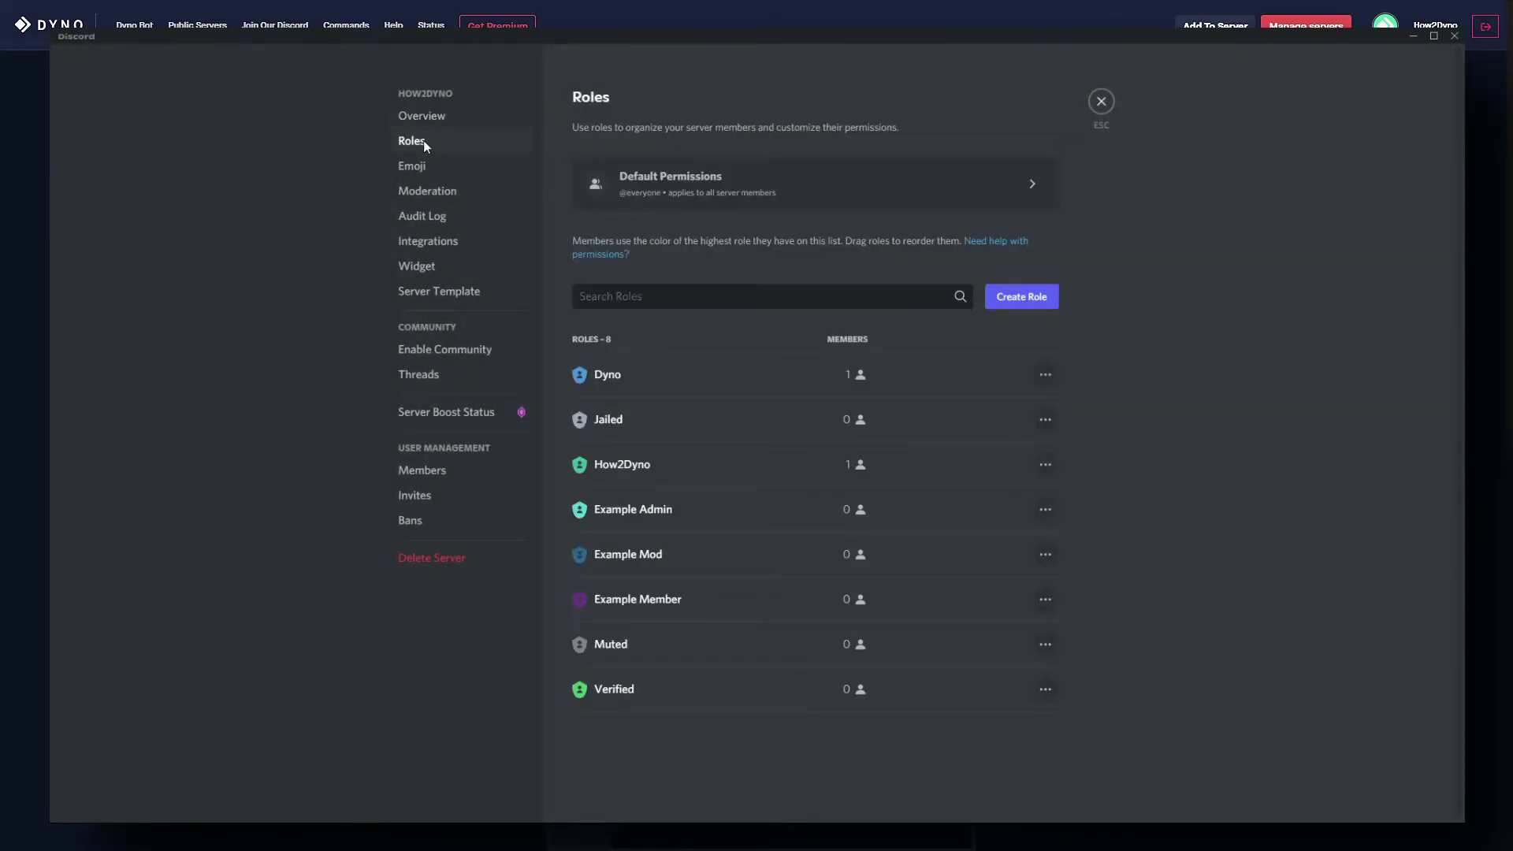
click(637, 179)
mouse_move(605, 350)
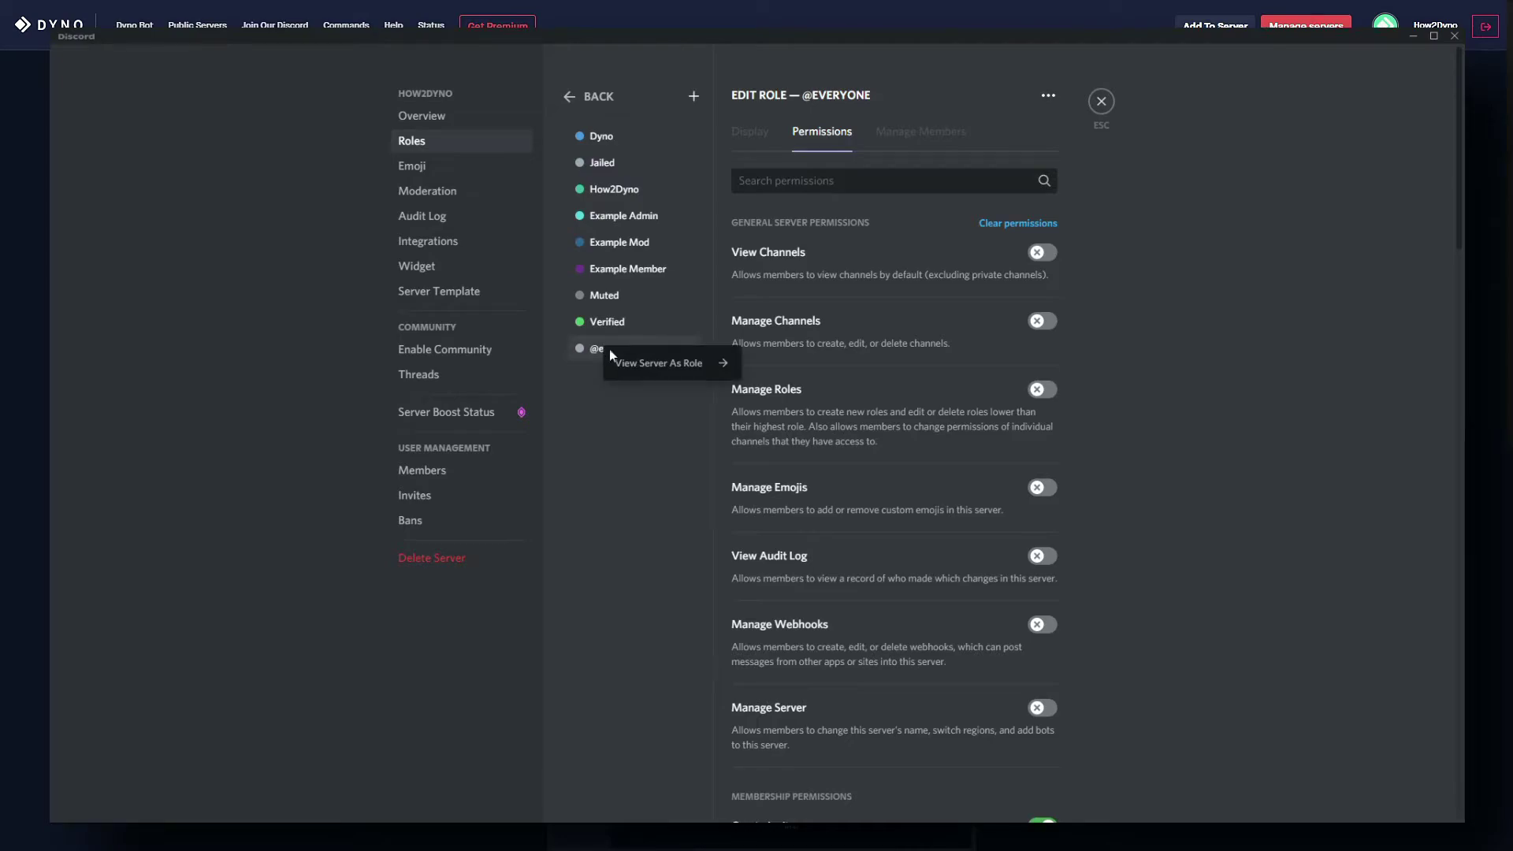
click(650, 364)
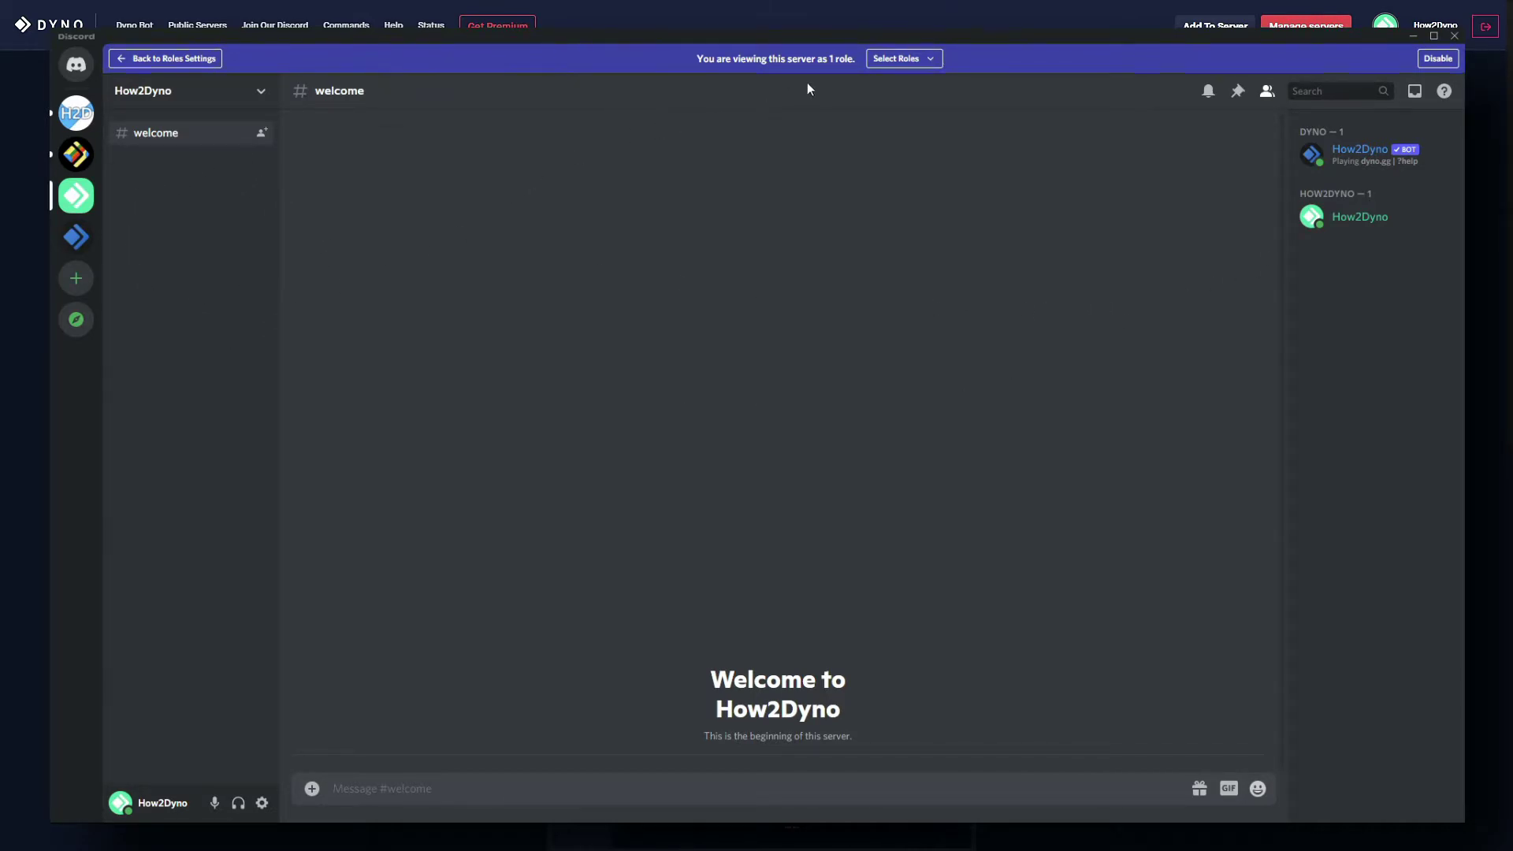
Step: Add Verified to the previewed roles, then remove it again to compare
click(886, 58)
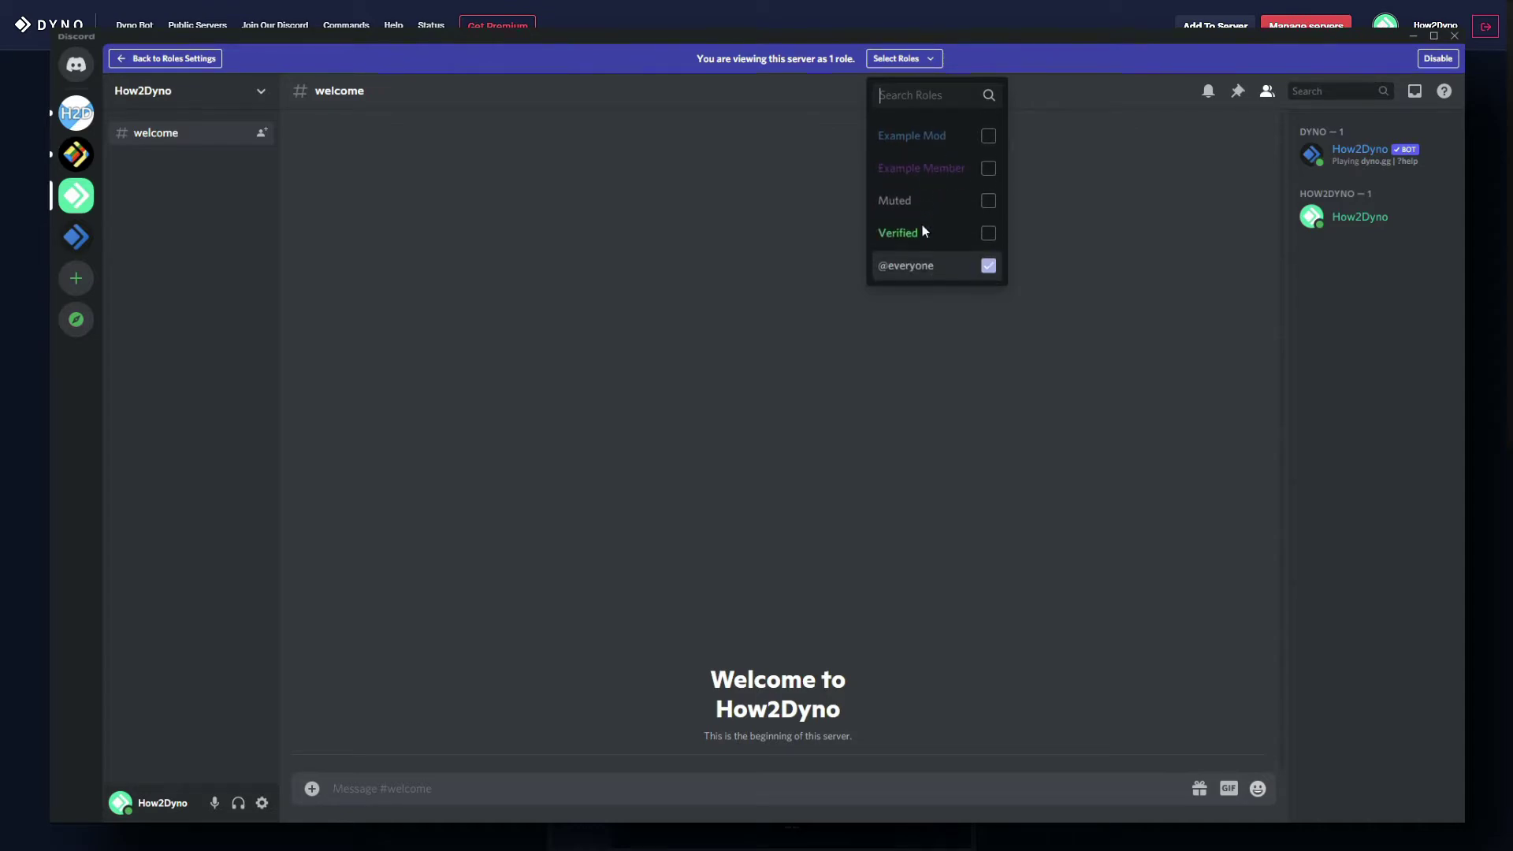
click(992, 235)
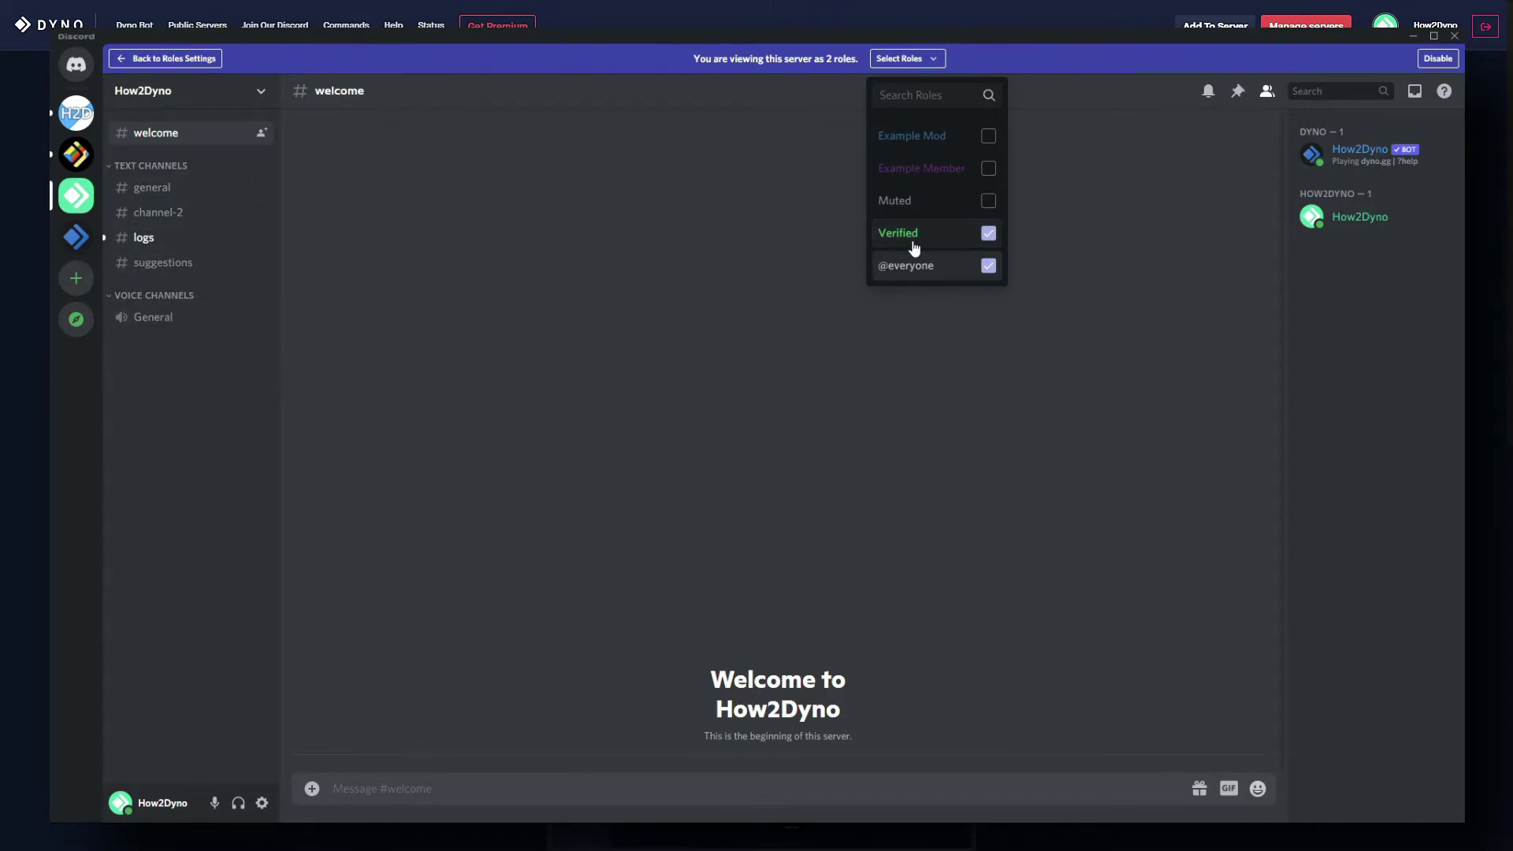
click(988, 233)
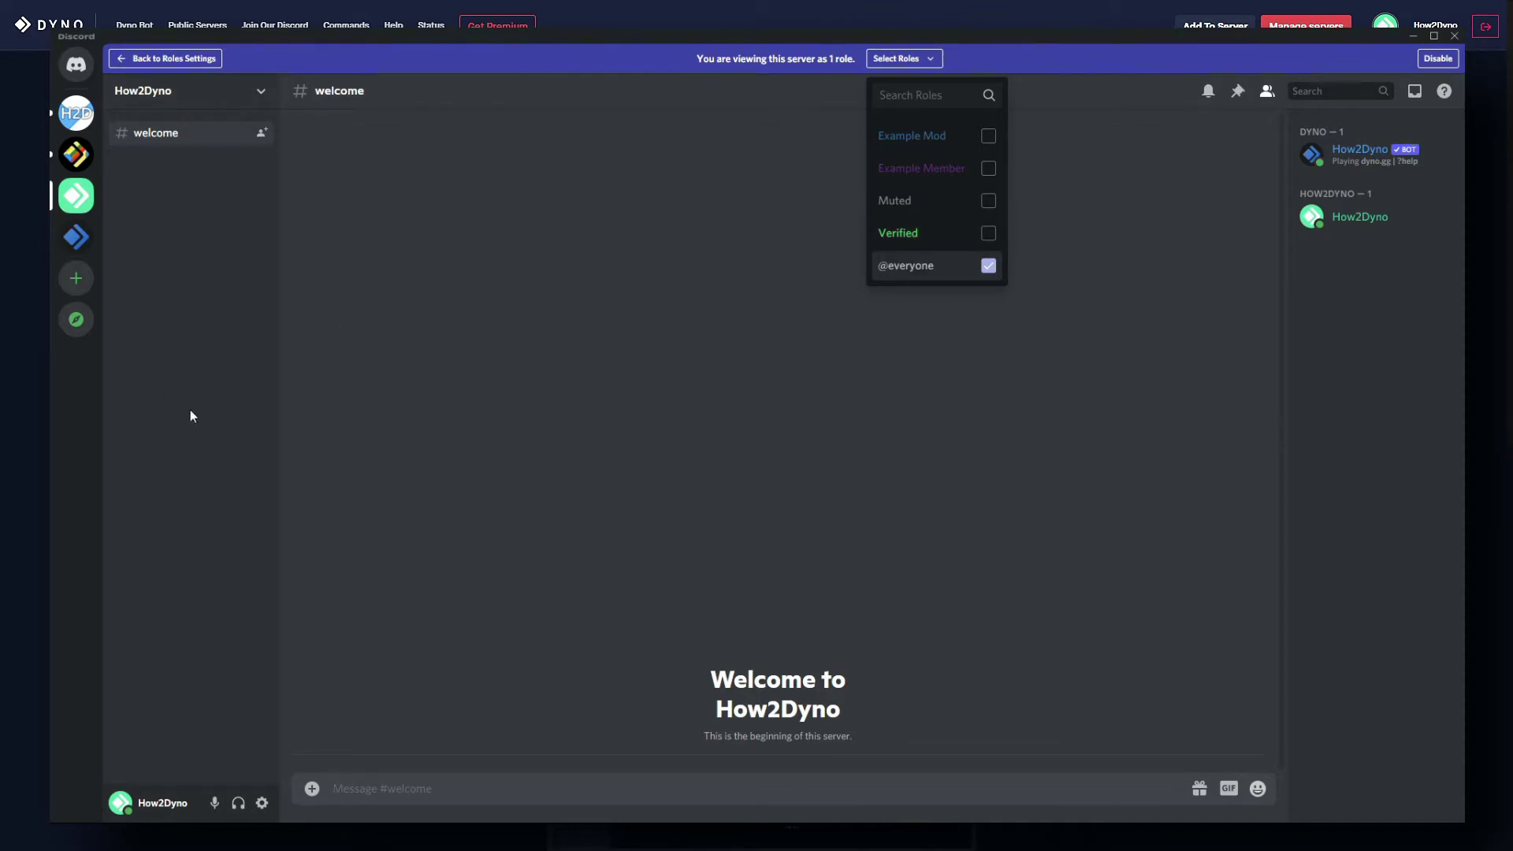
click(840, 324)
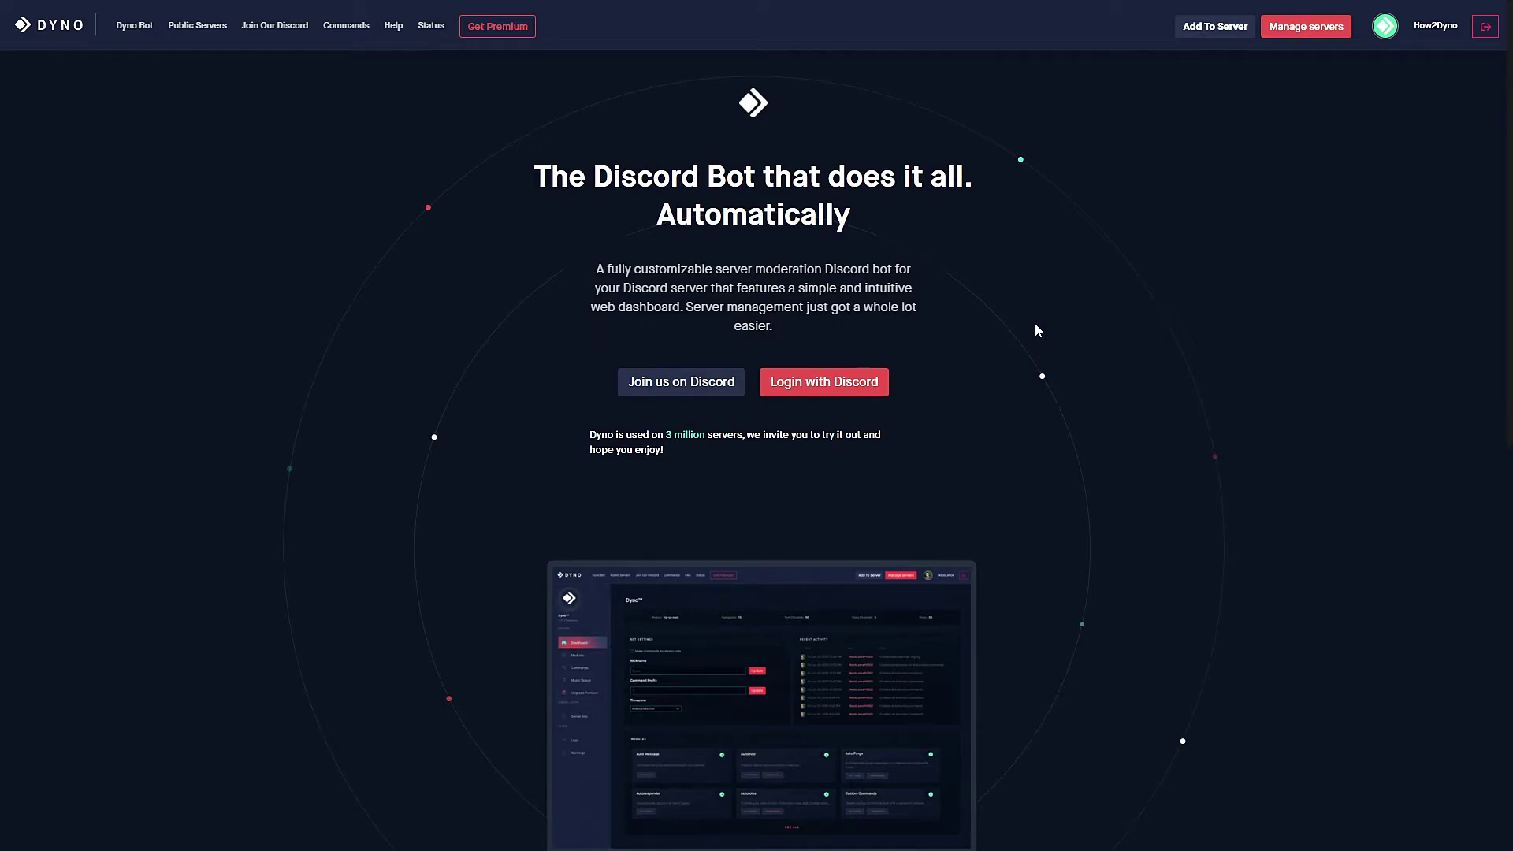
Step: Open the How2Dyno server's Reaction Roles module in the Dyno dashboard
click(1288, 35)
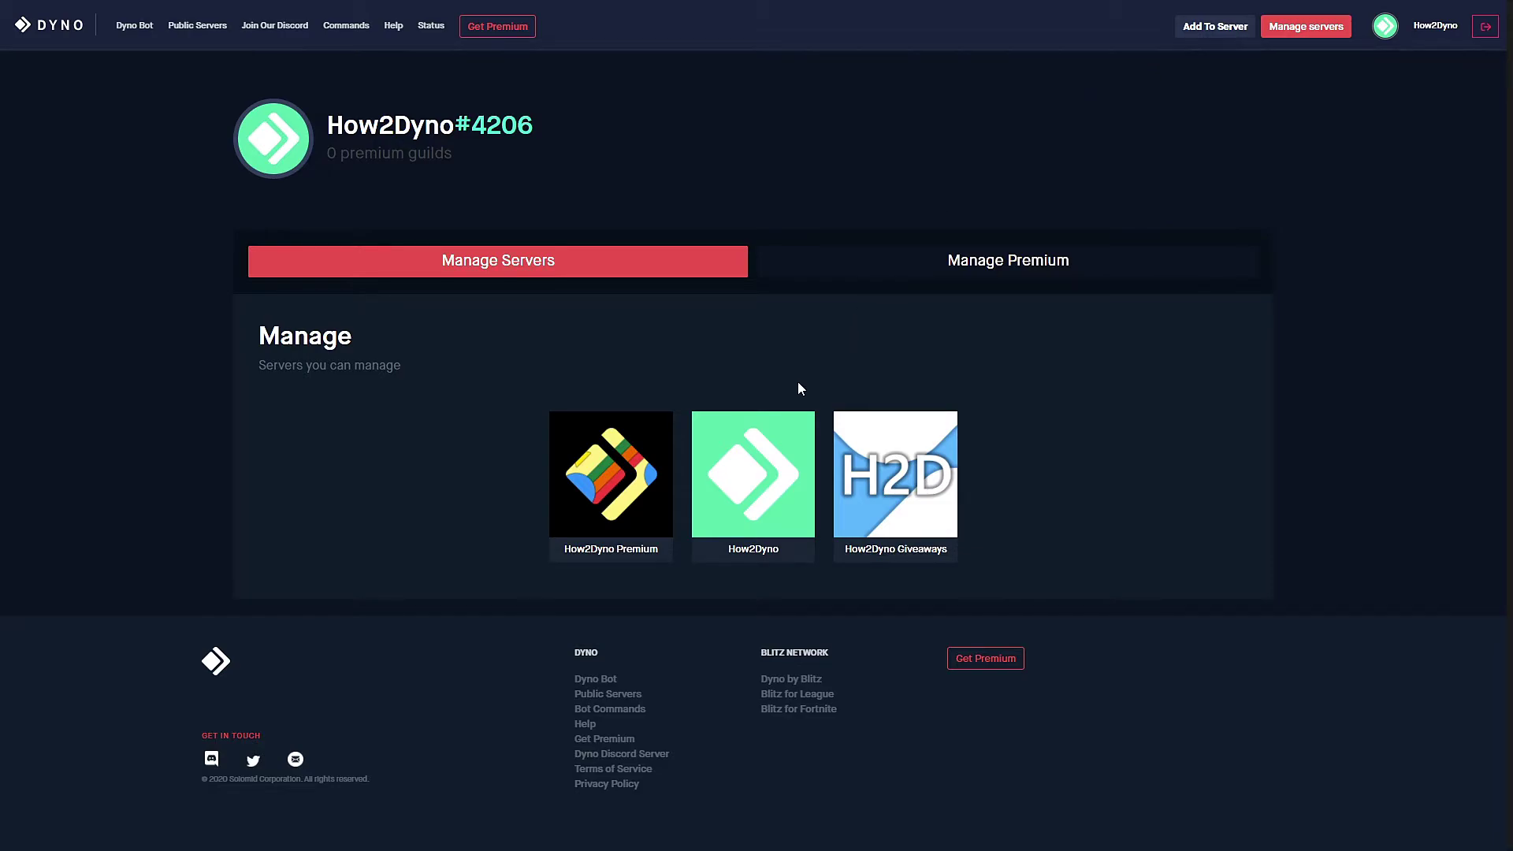
click(784, 416)
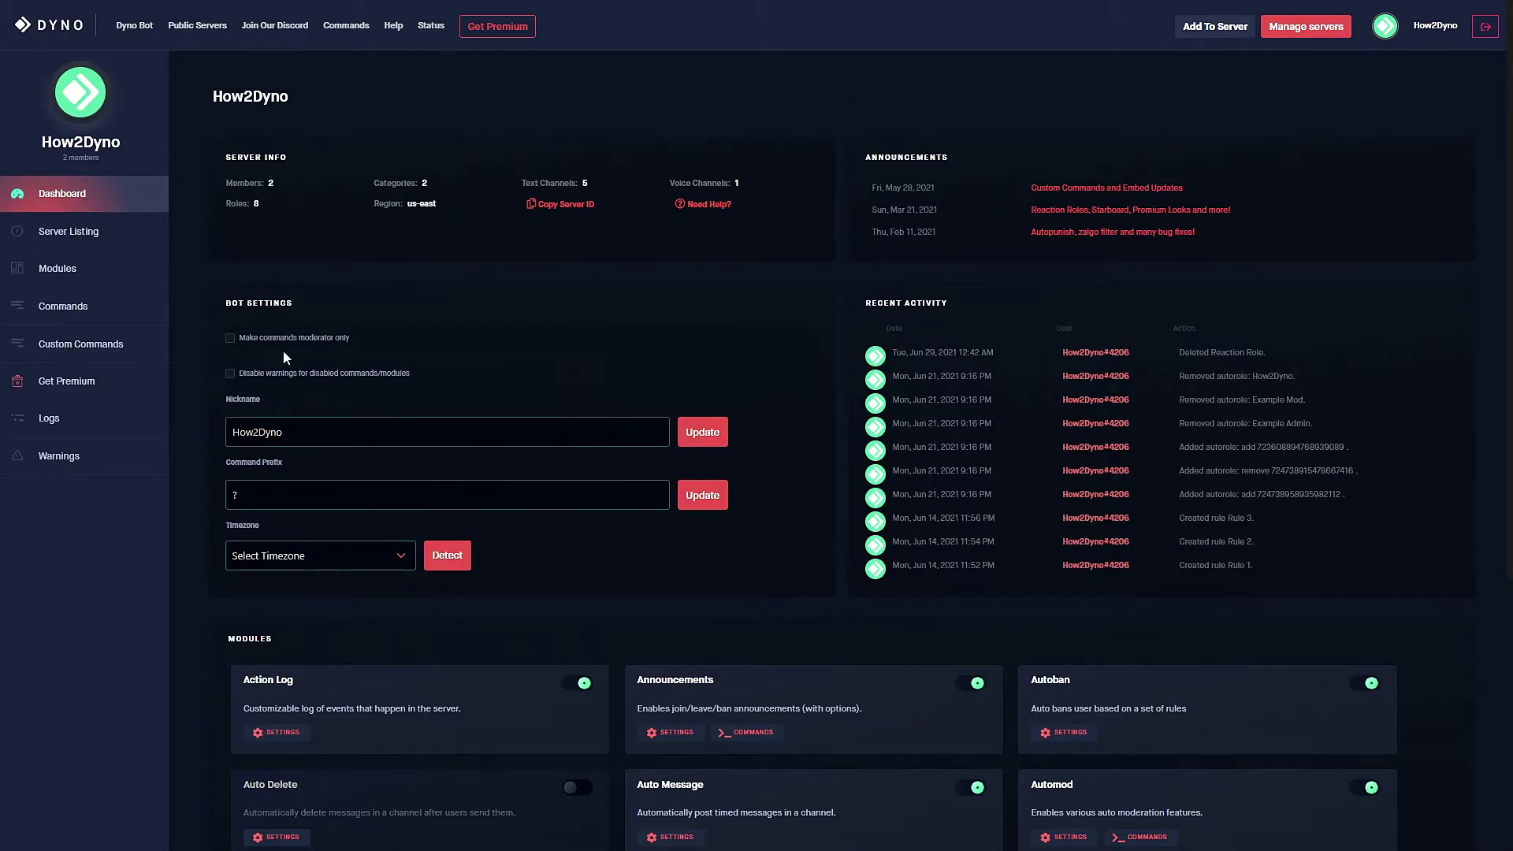
click(55, 277)
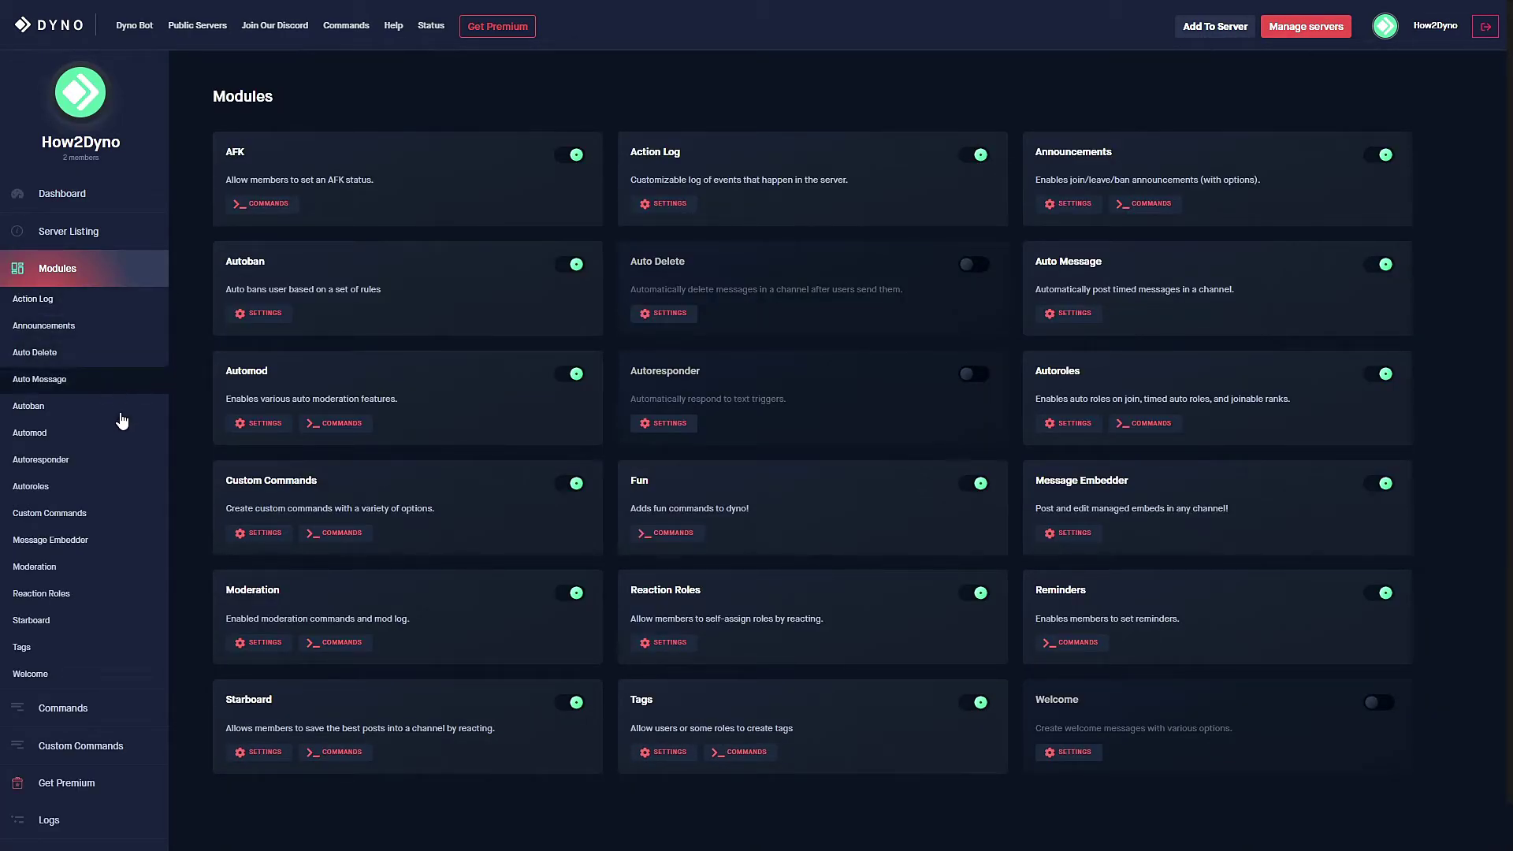
click(63, 594)
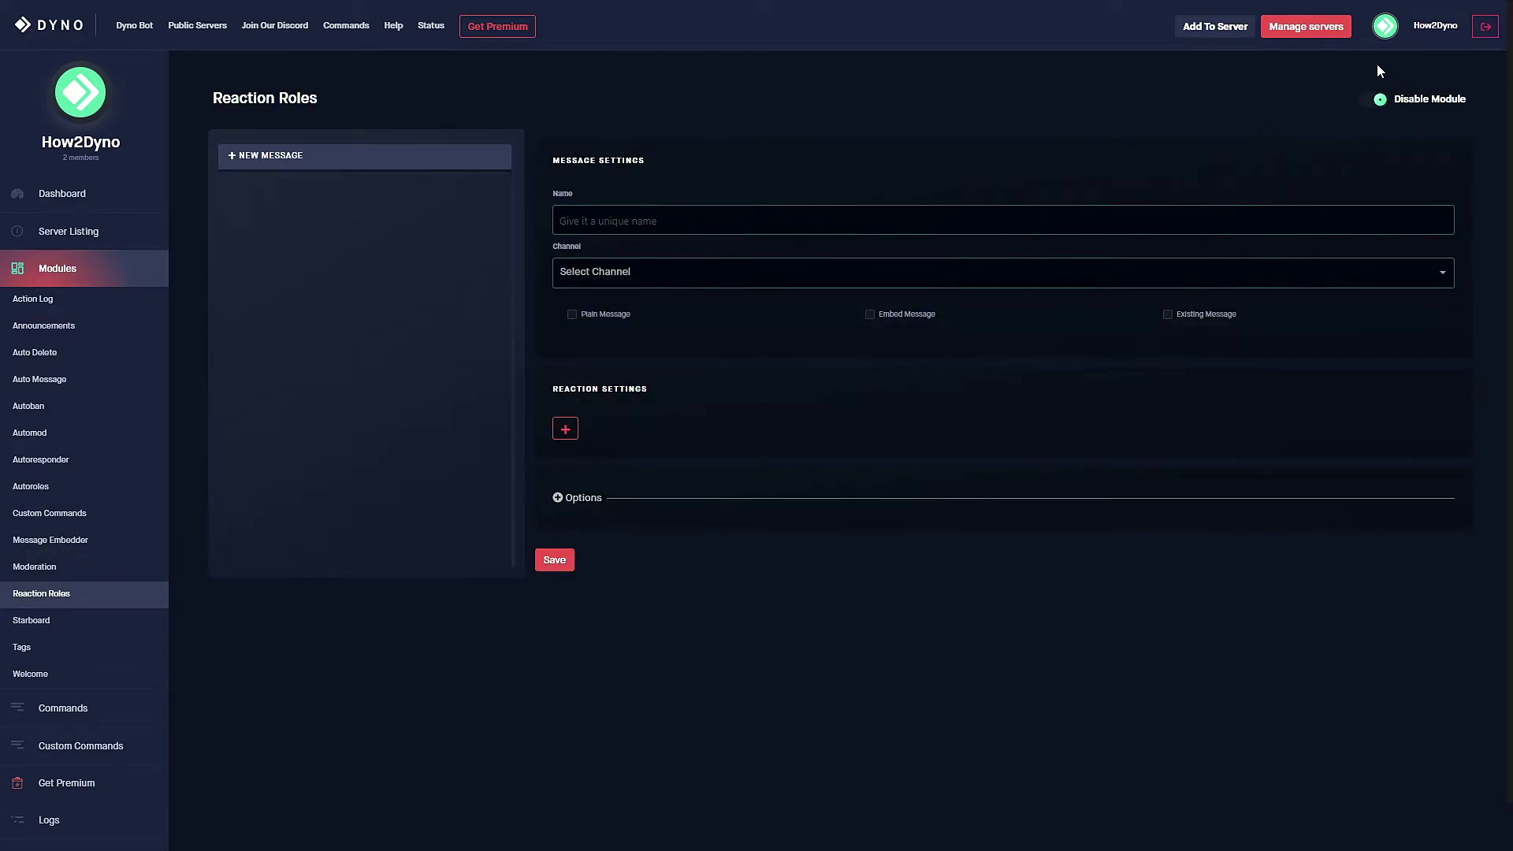
Step: Name a new reaction-role message 'Verification' for #welcome and post it as an embed
click(632, 219)
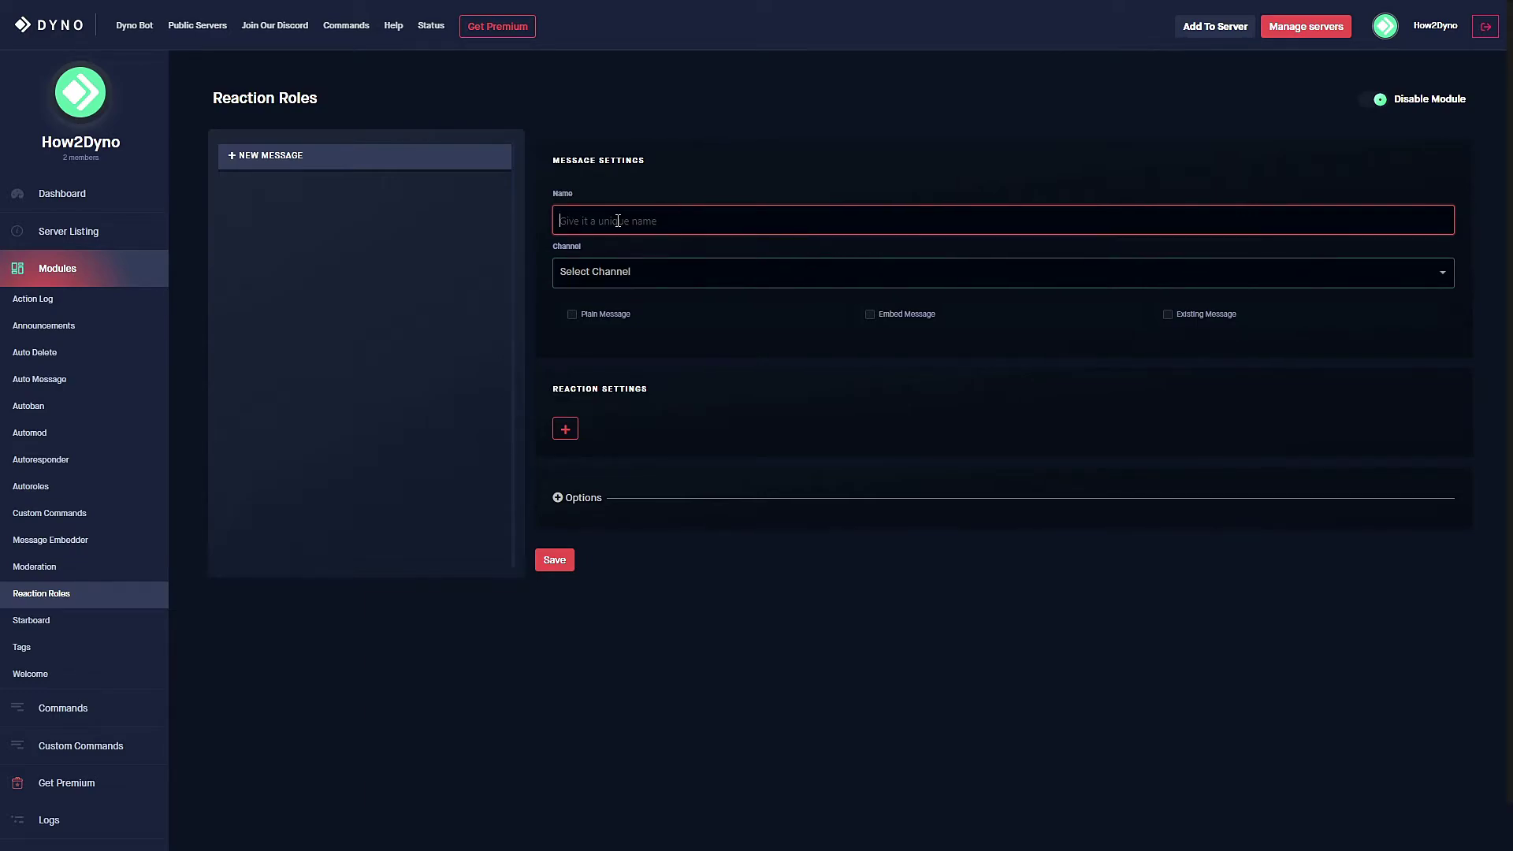
text(Verification)
click(643, 277)
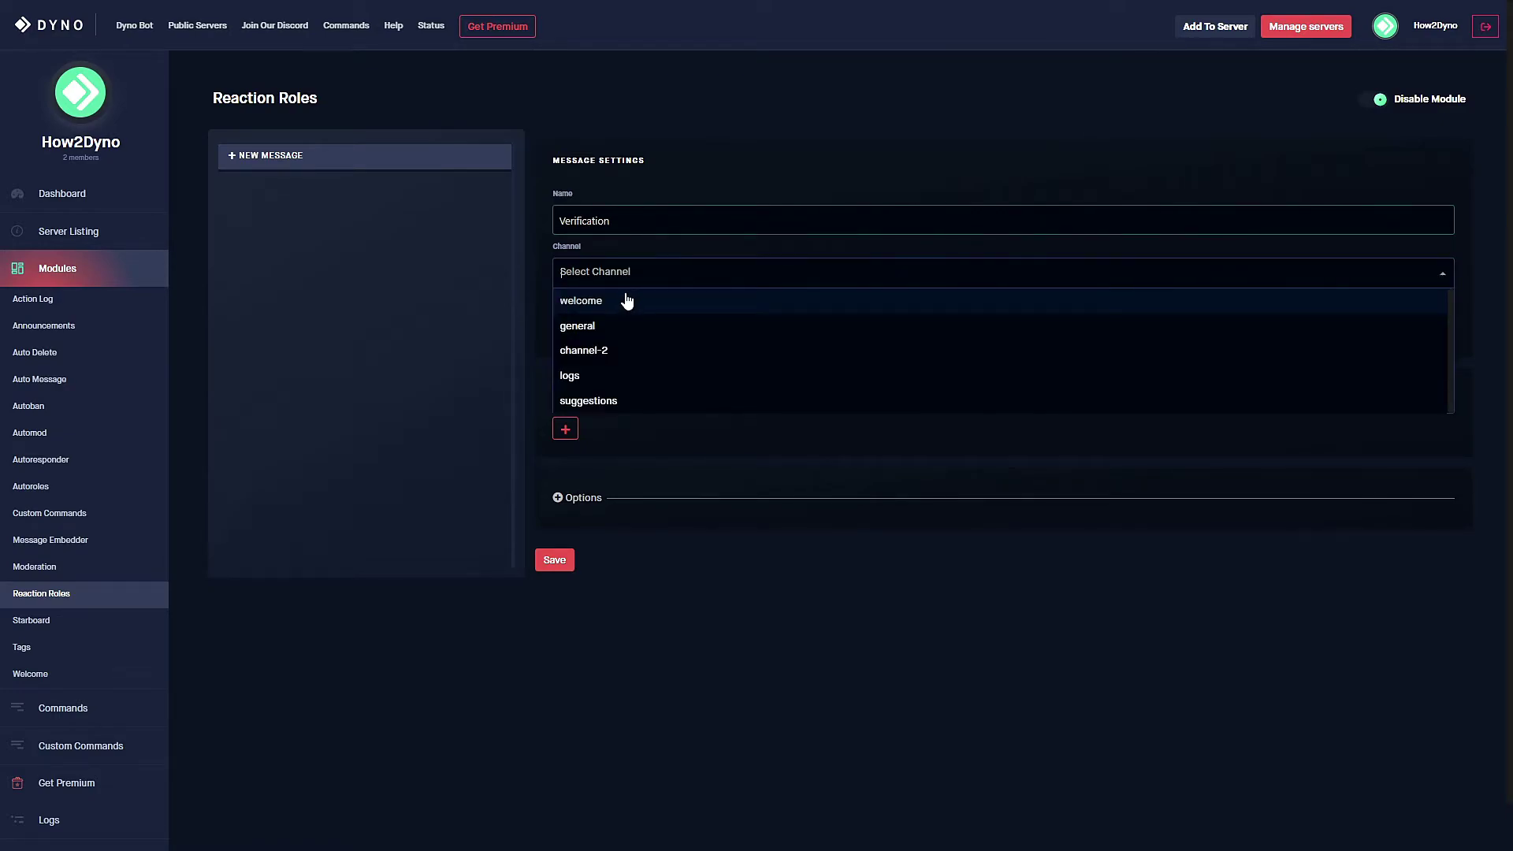
click(624, 298)
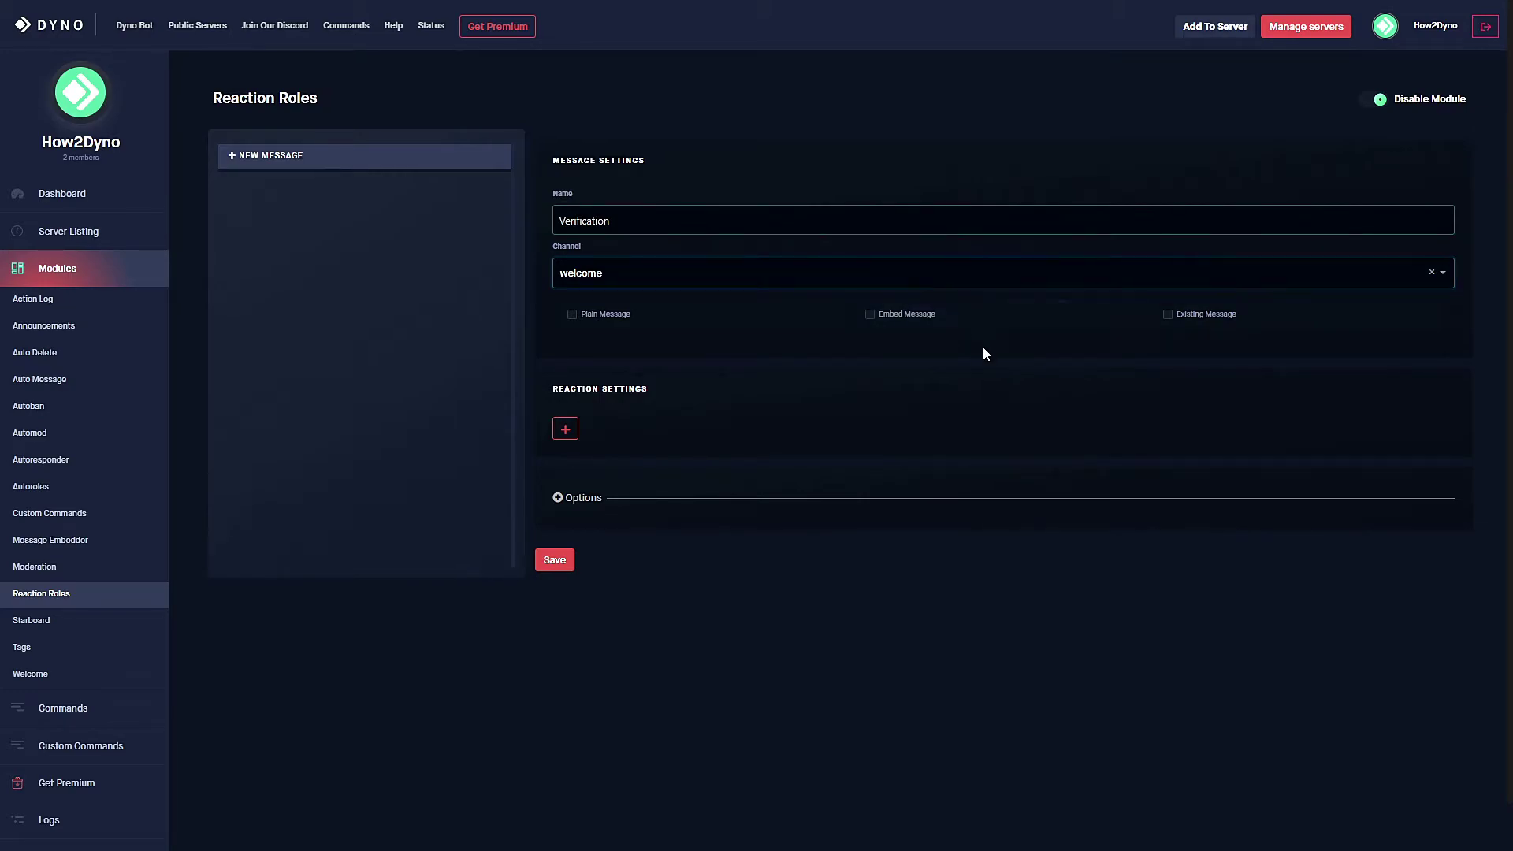
click(1230, 322)
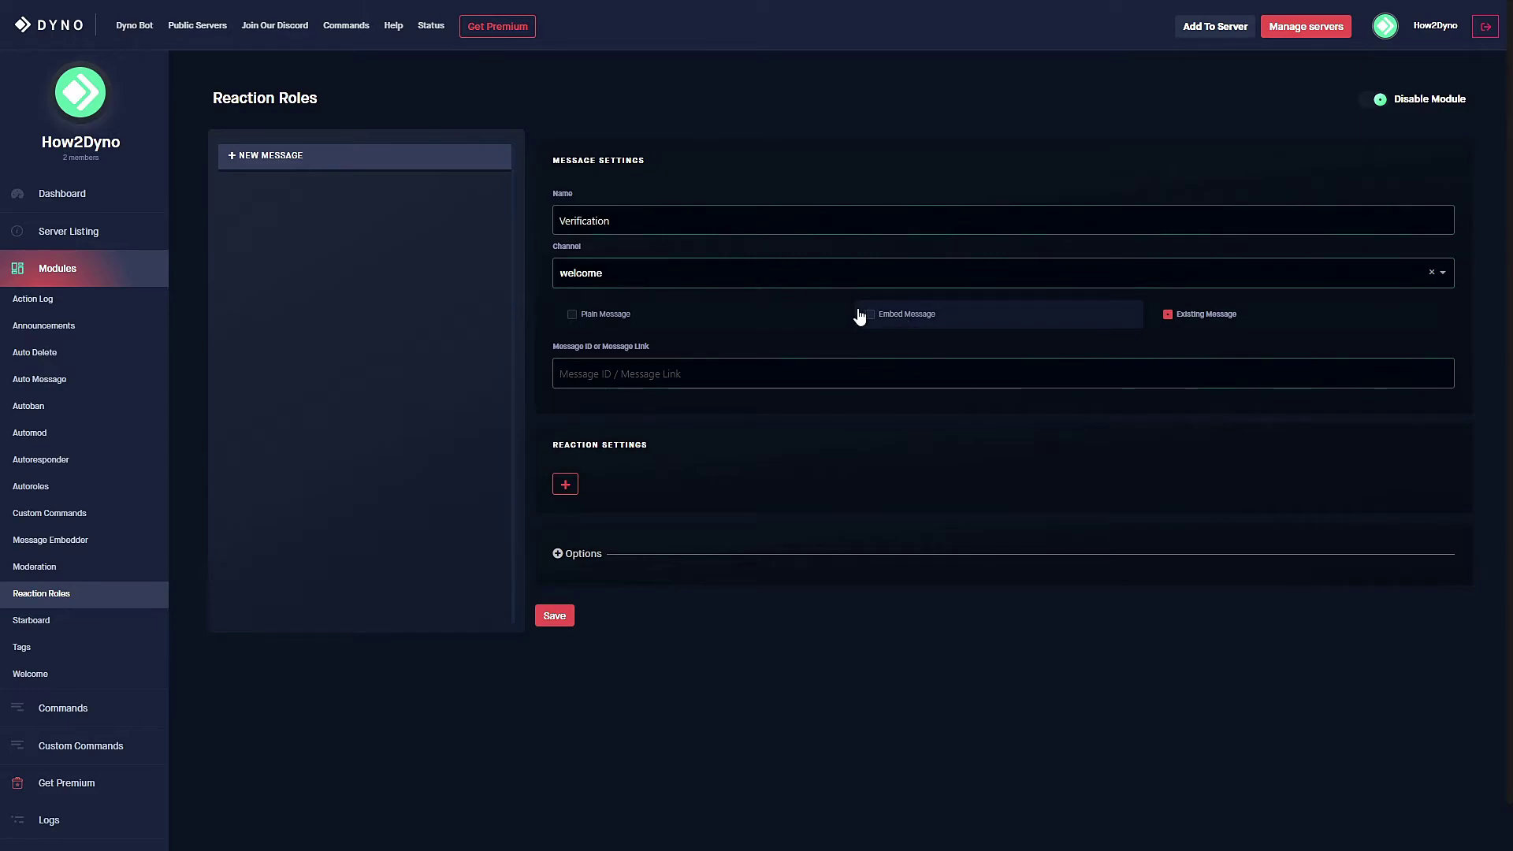
click(903, 315)
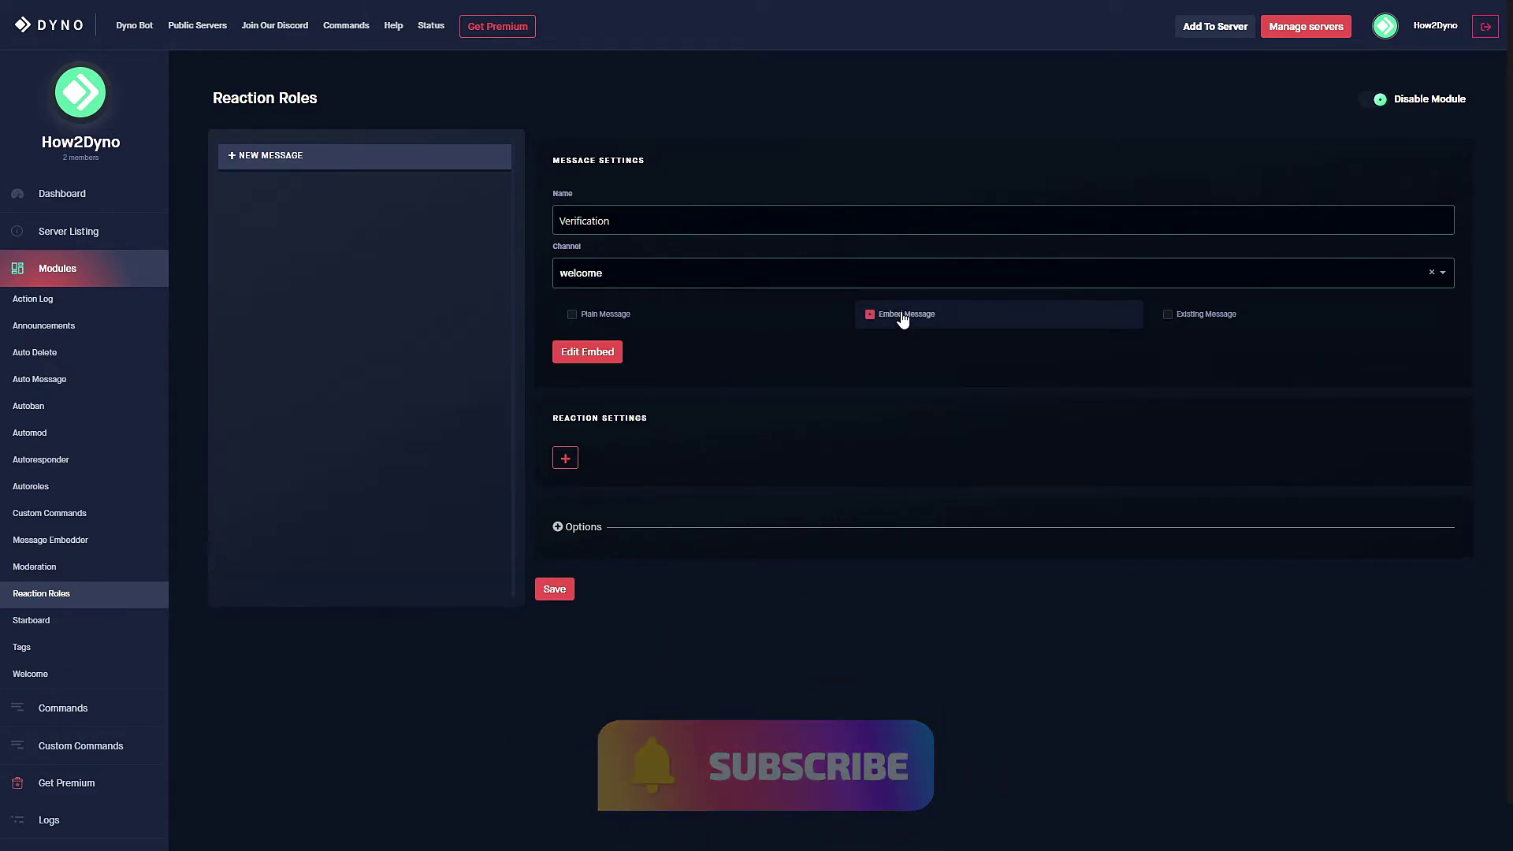
Step: Set the Verification embed's colour to blue
click(591, 356)
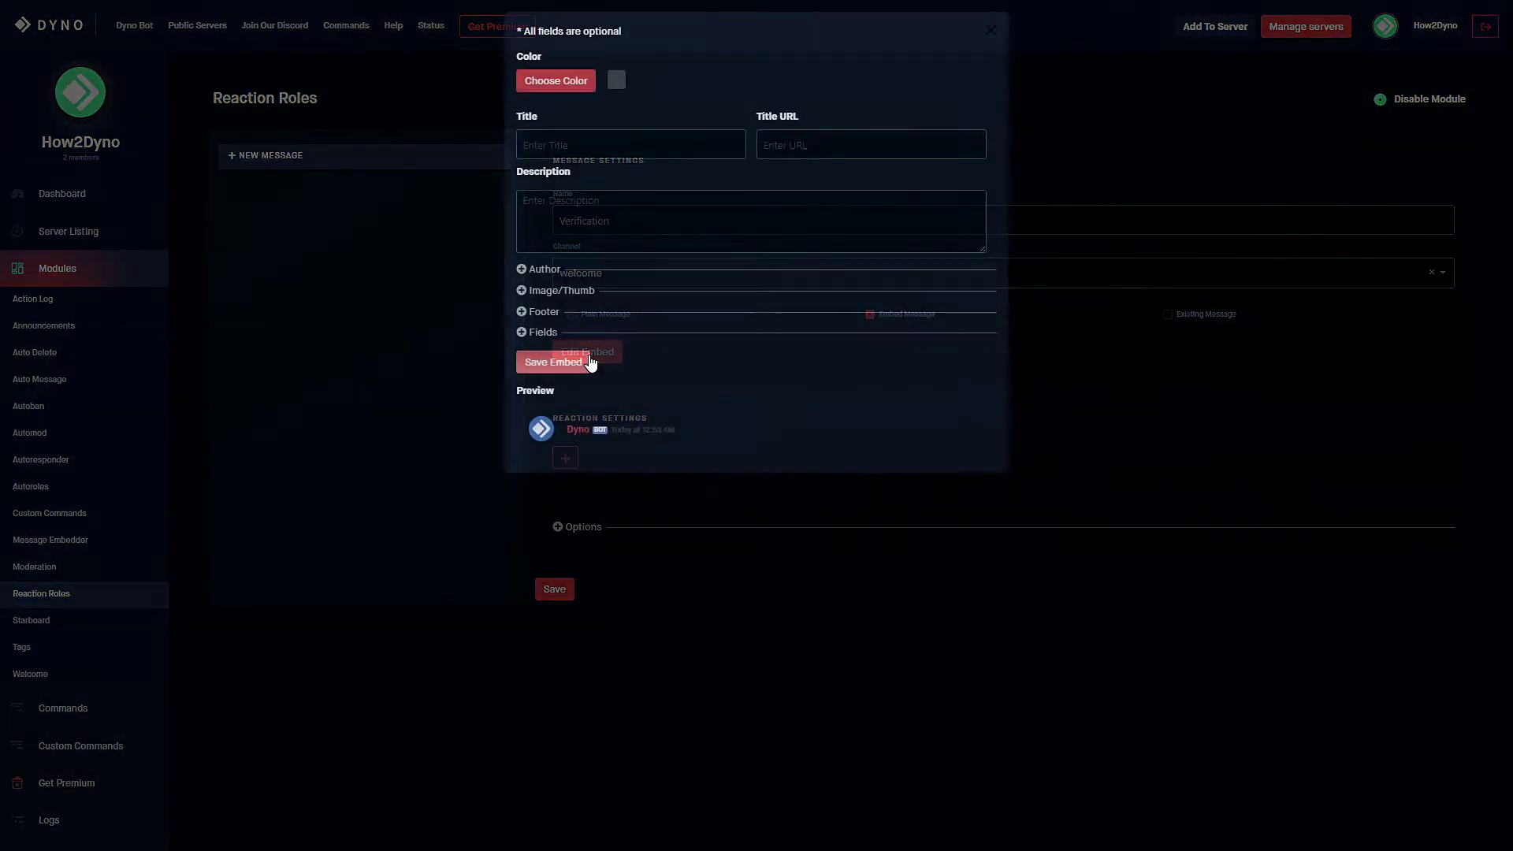
click(563, 91)
drag(551, 197, 600, 197)
drag(622, 143, 717, 76)
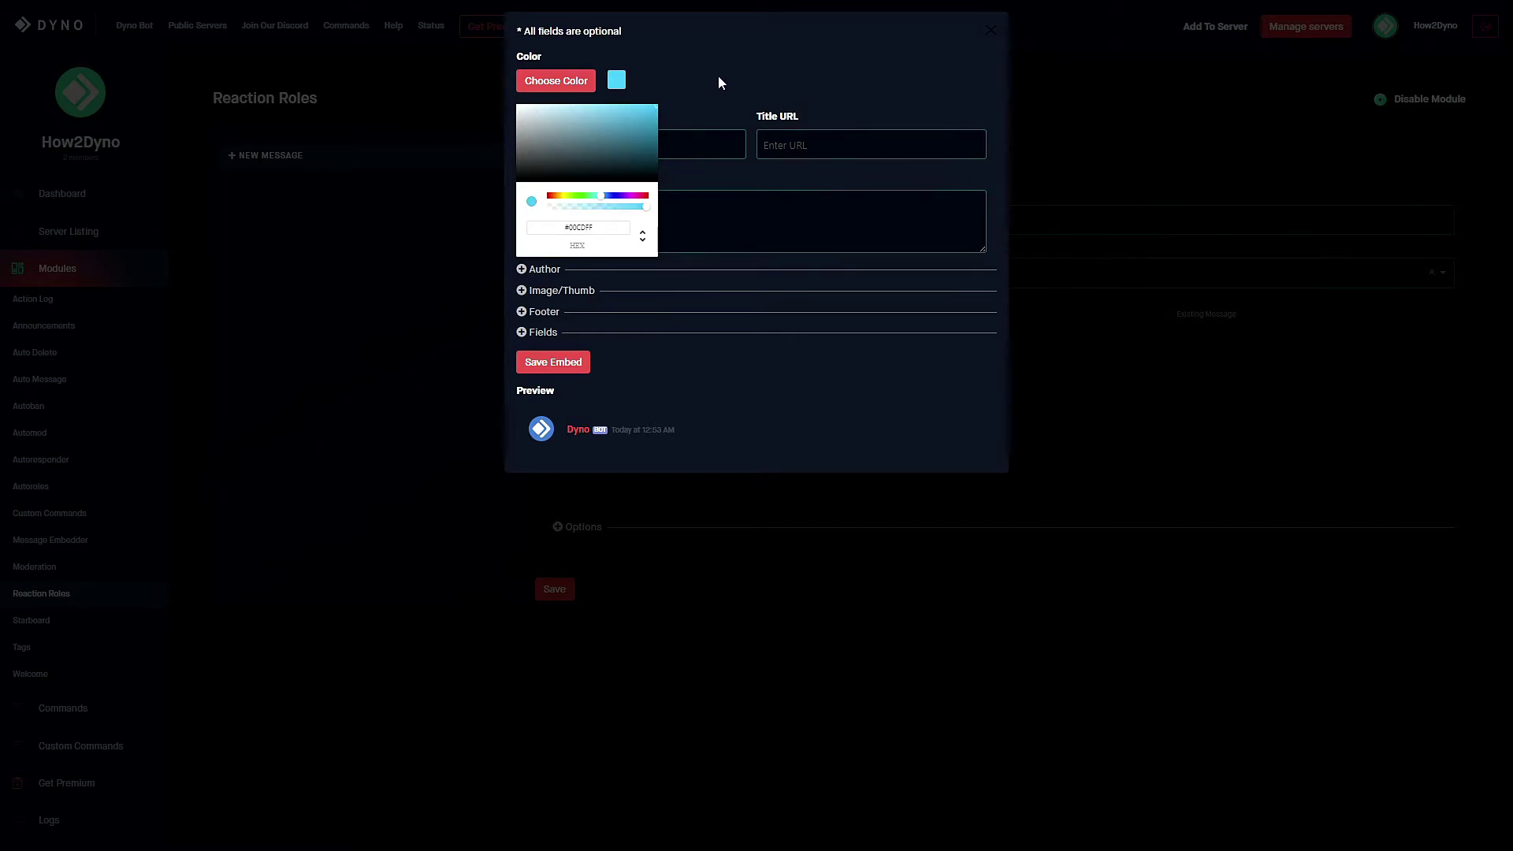
drag(602, 197, 608, 197)
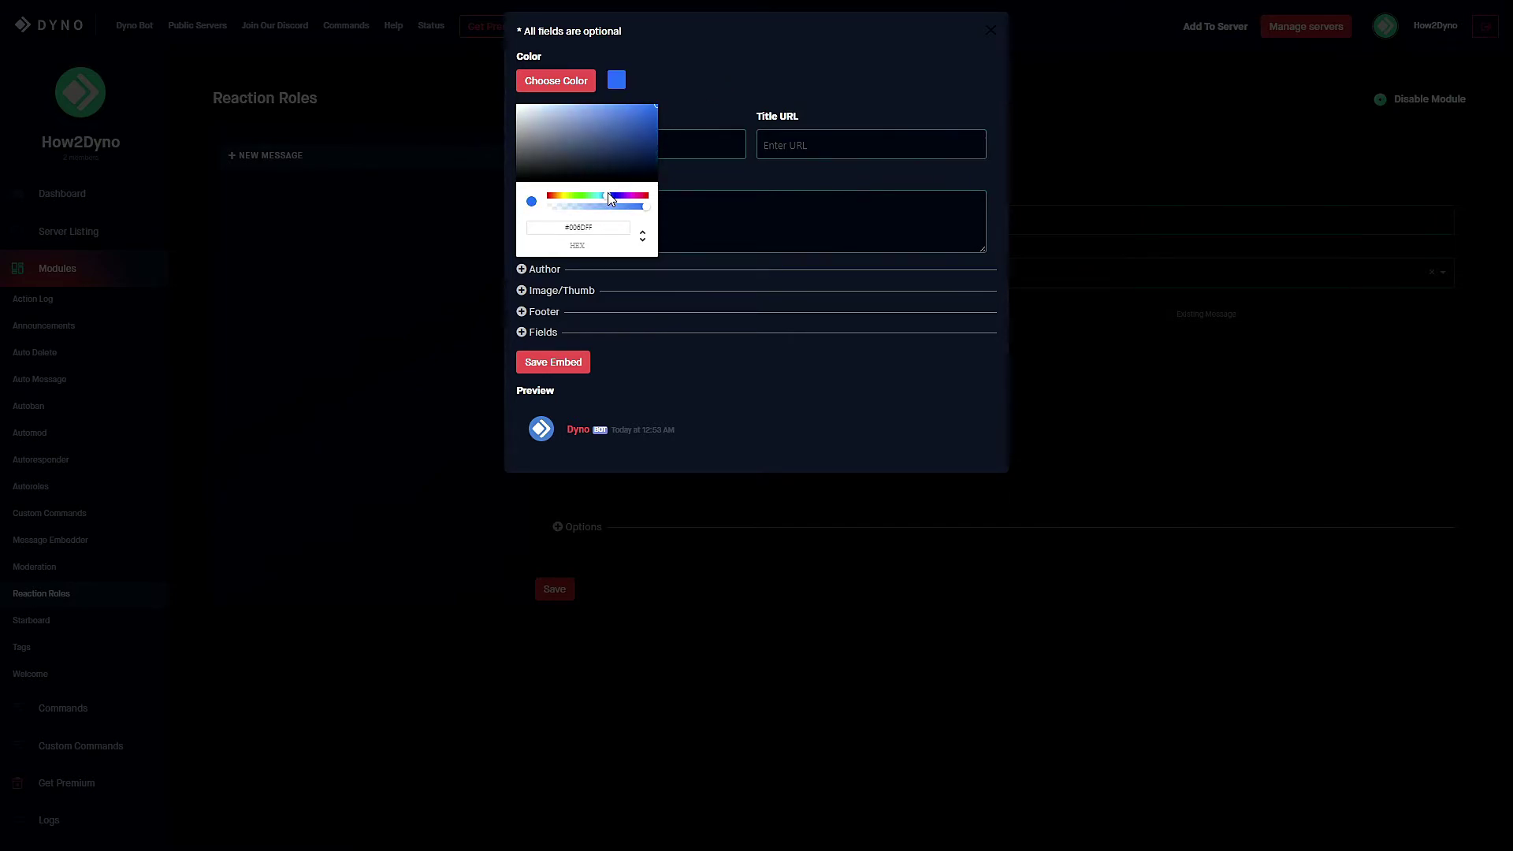
click(779, 39)
Step: Title the embed 'Rules', paste the server rules as its description, and save it
click(596, 148)
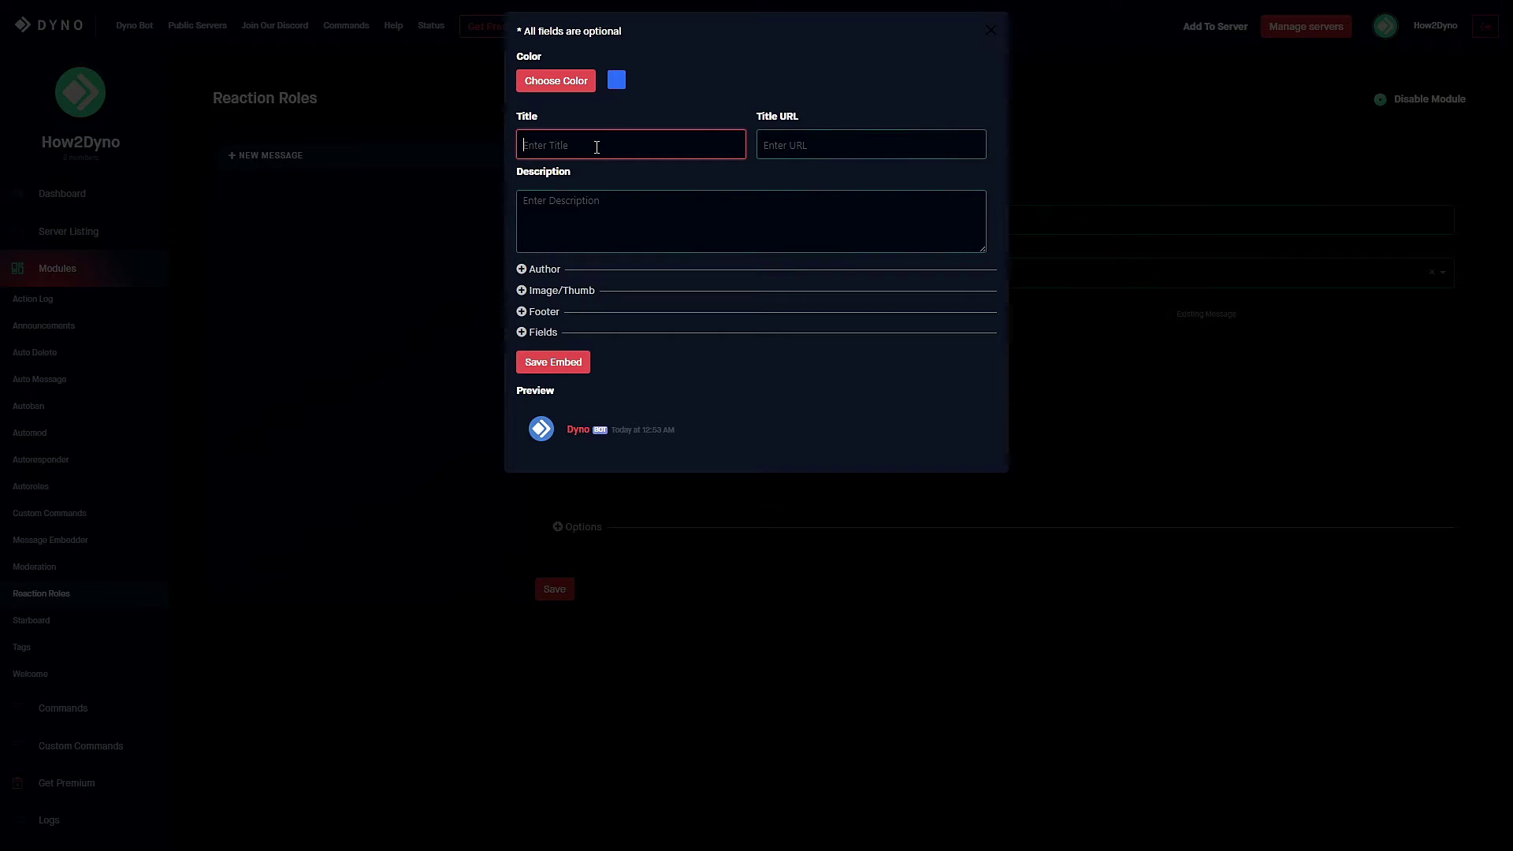
text(Rules)
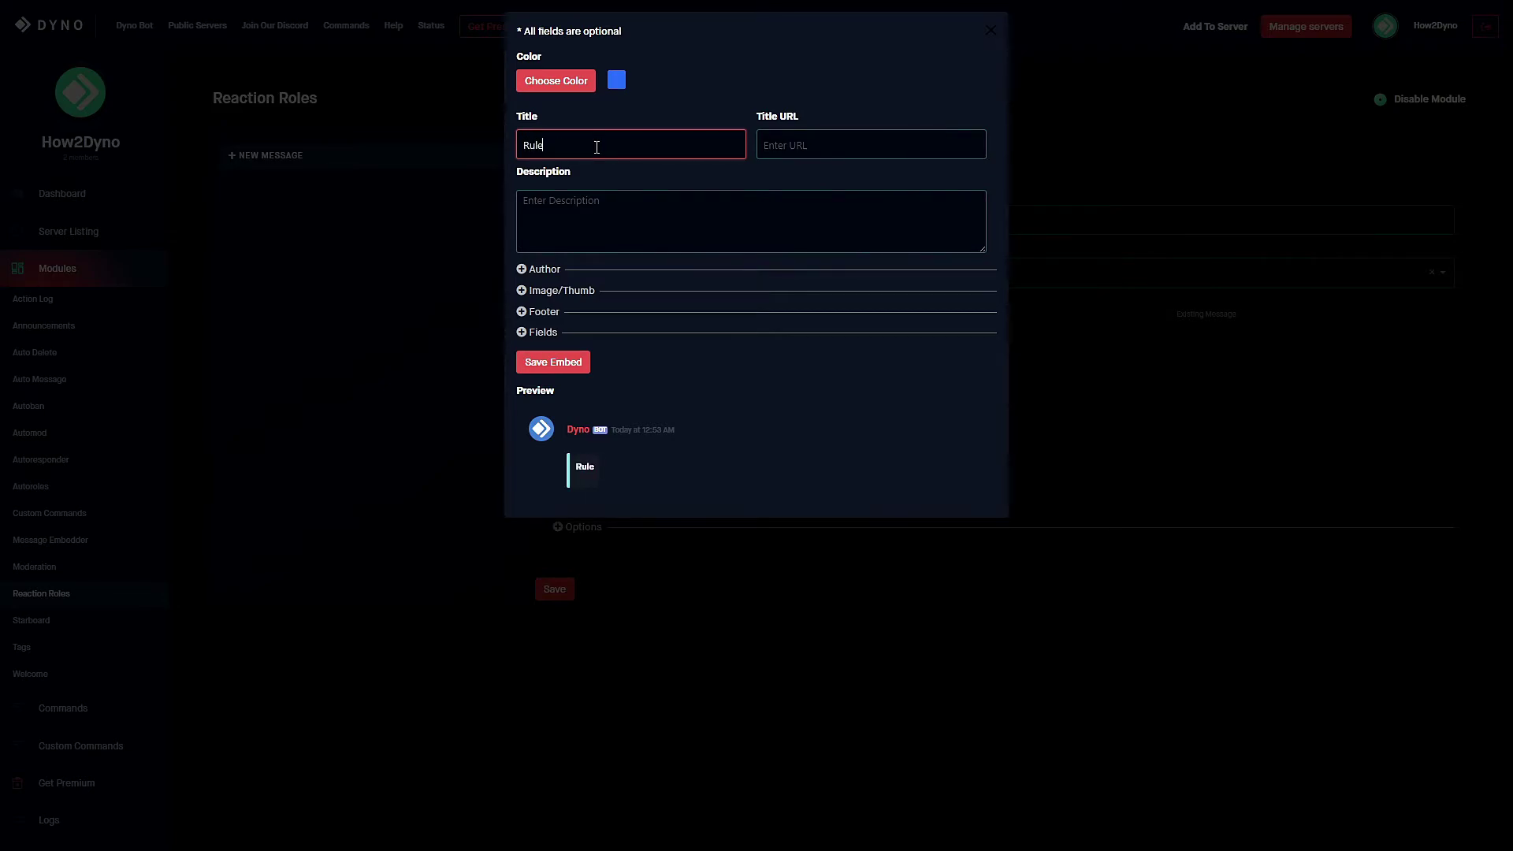
click(608, 199)
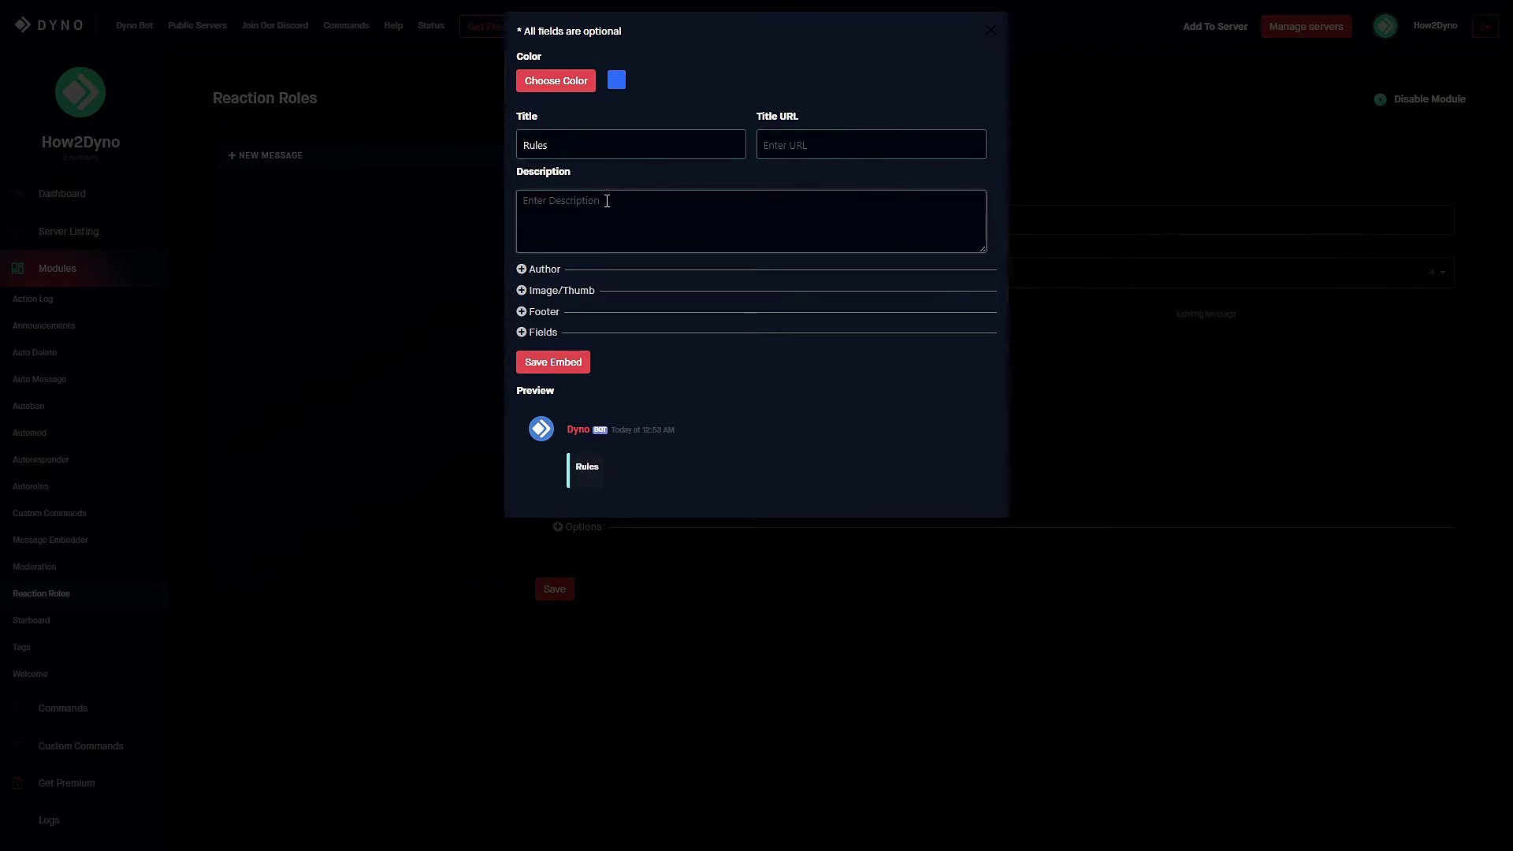
text(Rule 1 - No NSFW Zero tolerance for NSFW / NSFL content / discussions. (This includes usernames and avatars) Rule 2 - Be respectful There is zero tolerance for drama, racism, hate speech, or hatred towards any user. Negative remarks on other bots is also not tolerated. Rule 3 - No spamming or self-promotions Any spam or promotions within the server or DMs are not allowed. If you get anything like this, please to report them to @Dave (with a picture of mutual servers and full DM history). Rule 4 - English is the primary language of this server Any other language must go into the international channels. Rule 5 - No inappropriate names or impersonations of staff/bots Your name may not contain inappropriate/annoying text or formatting. Impersonation of staff, Dyno, and other bots may result in a ban. Rule 6 - Staff may moderate at their discretion Nothing is perfect, that includes our rules list. Any loopholes will not be tolerated. We may moderate anything not on this list that we deem inappropriate. Use your common sense and do not complain when the staff team tries to keep the server a calm and safe environment.  If you see something against the rules or makes you uncomfortable, let a staff member know. We want this server to be a nice, friendly space!   **Note:** To enter the server please select the reaction below.)
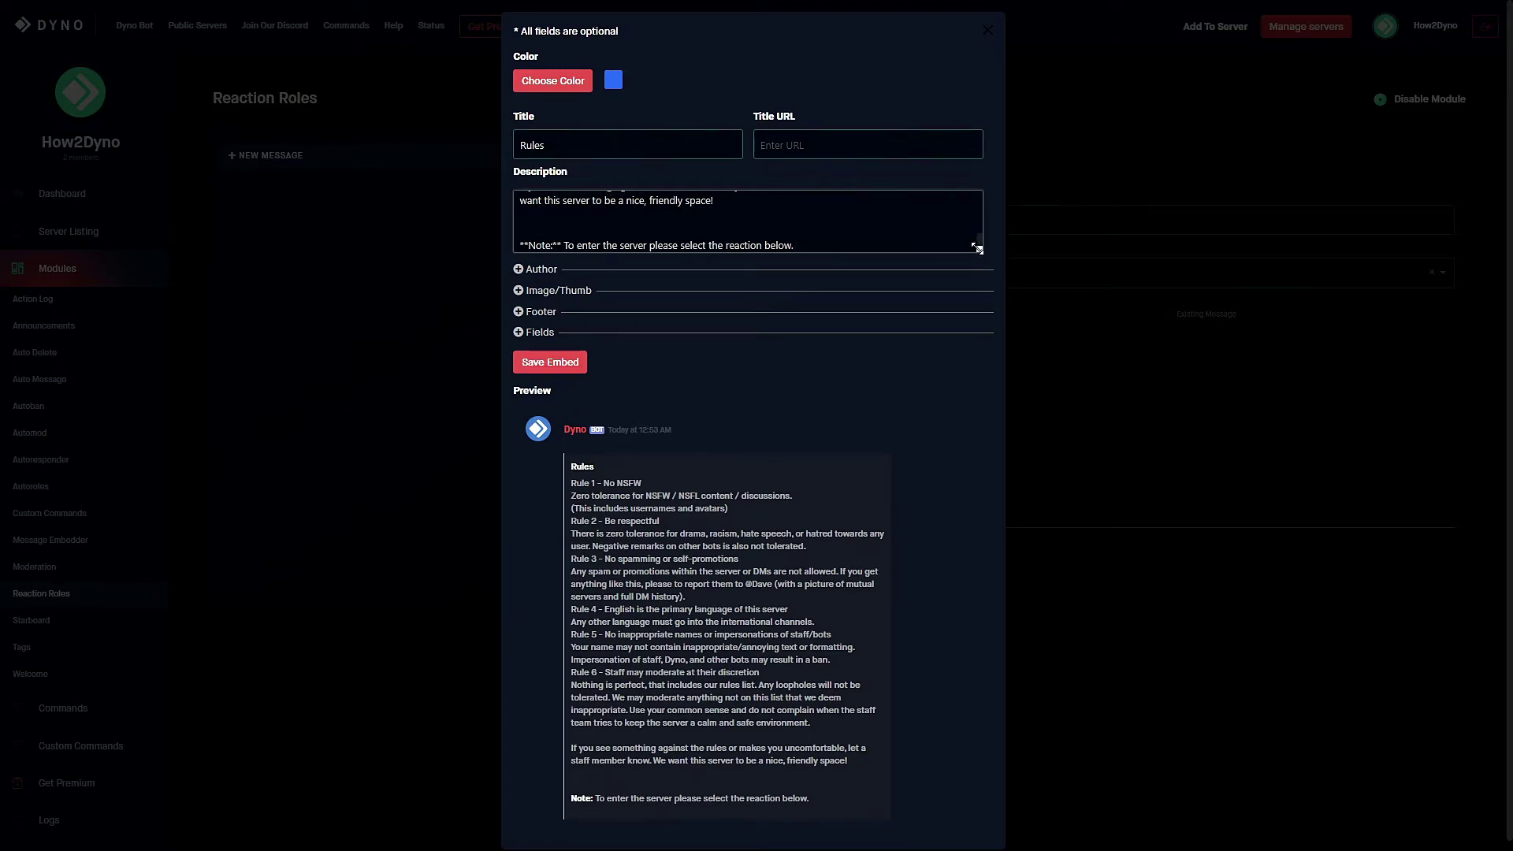
drag(979, 249, 1004, 648)
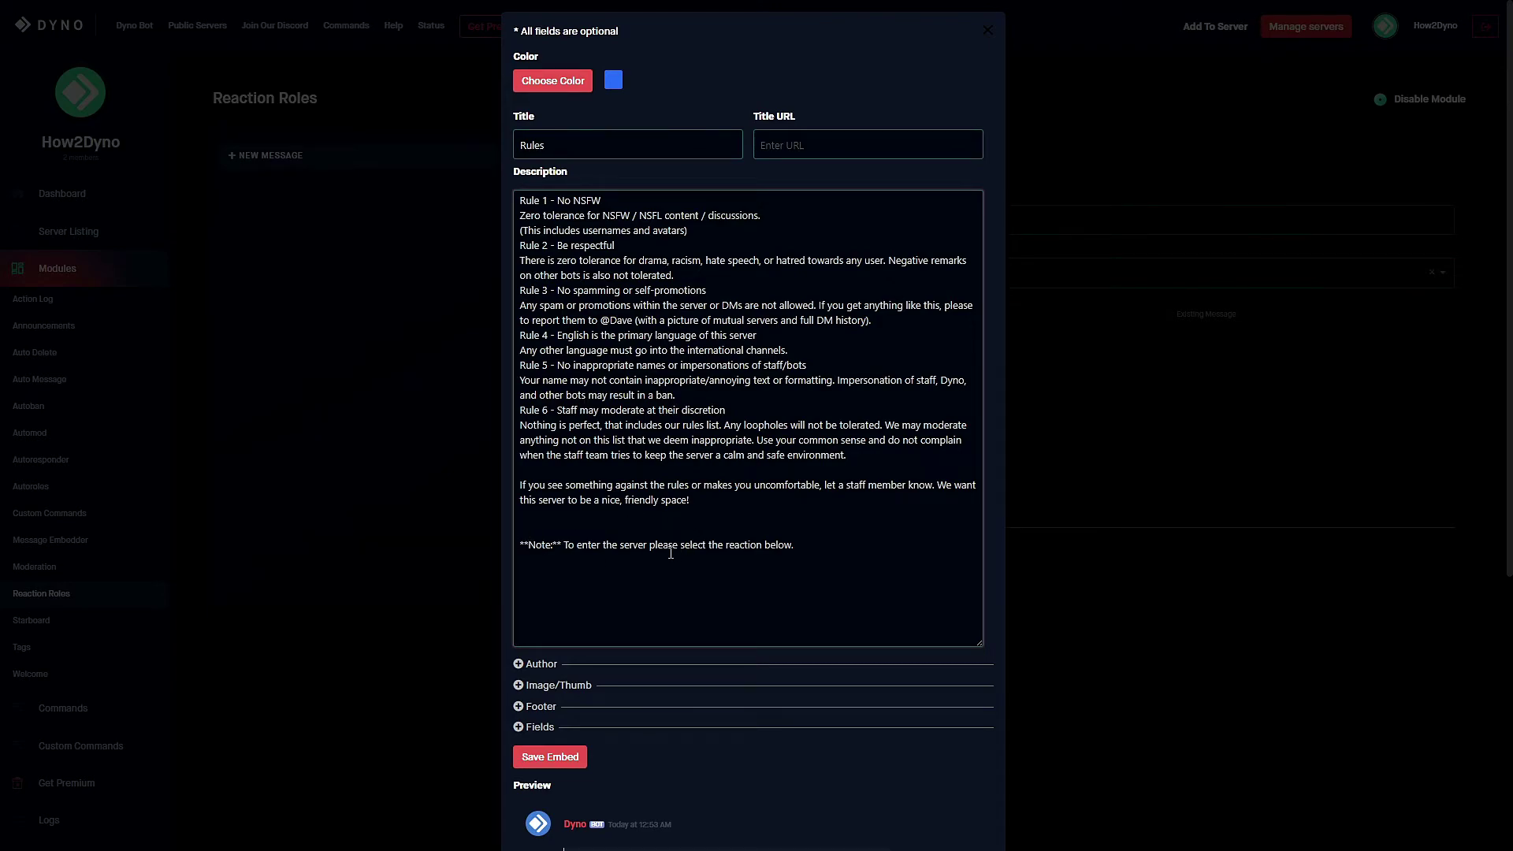
scroll(666, 550, down, 1)
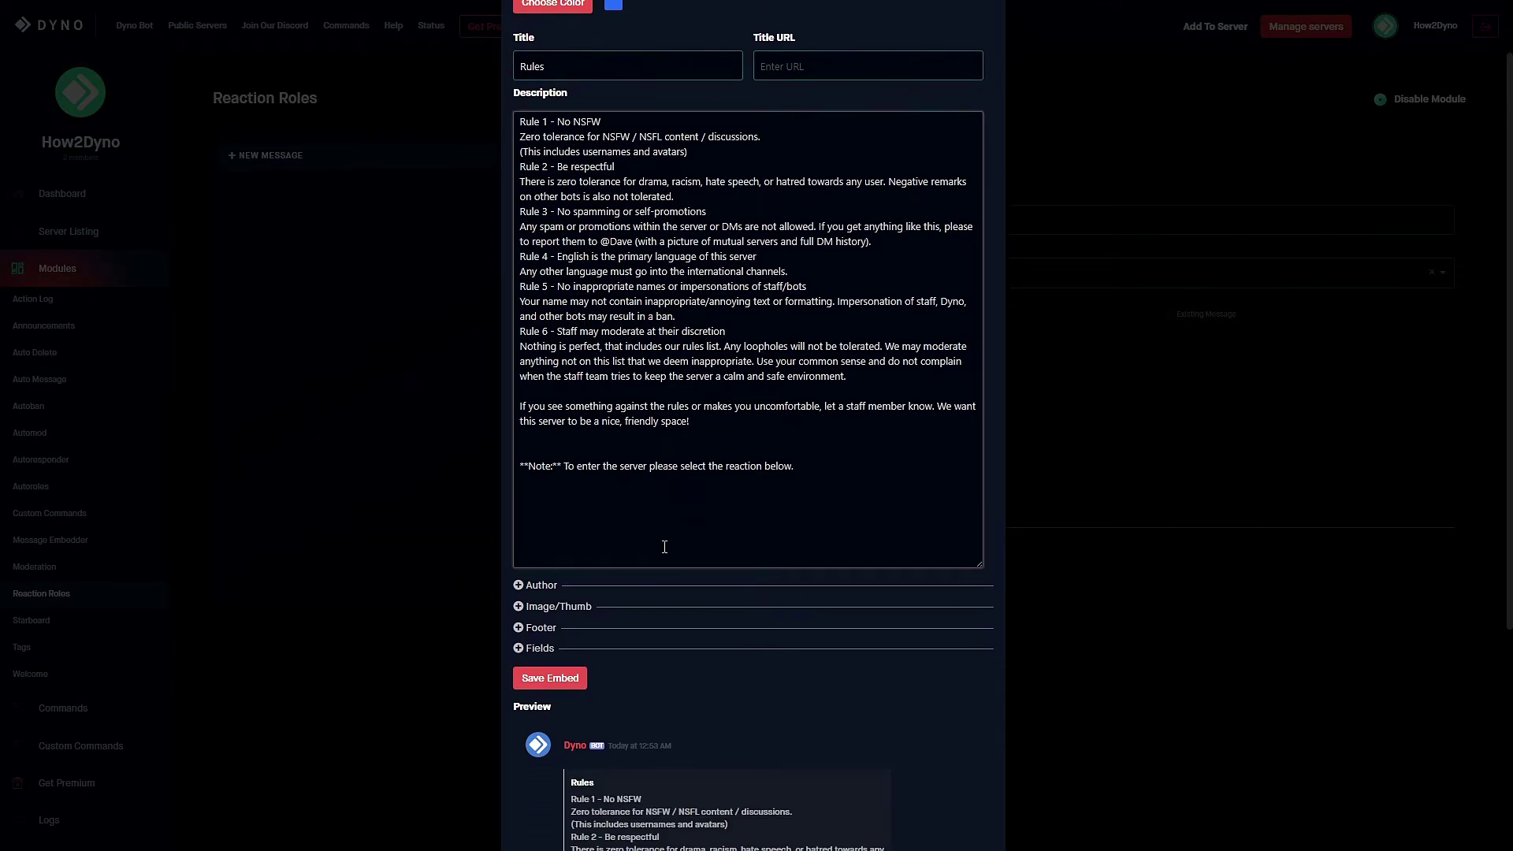
scroll(664, 547, down, 1)
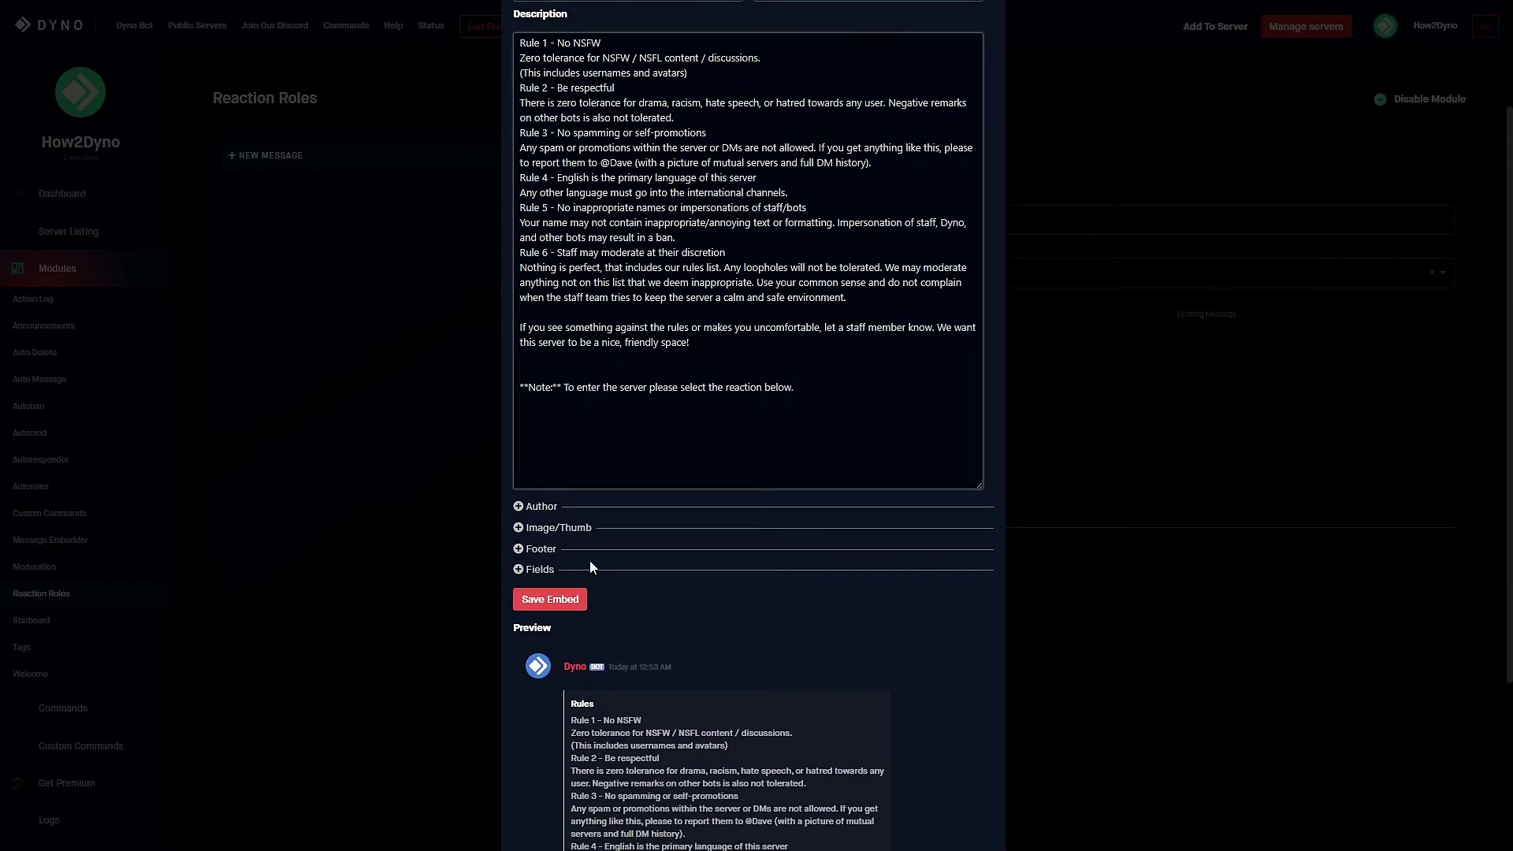
scroll(622, 527, up, 2)
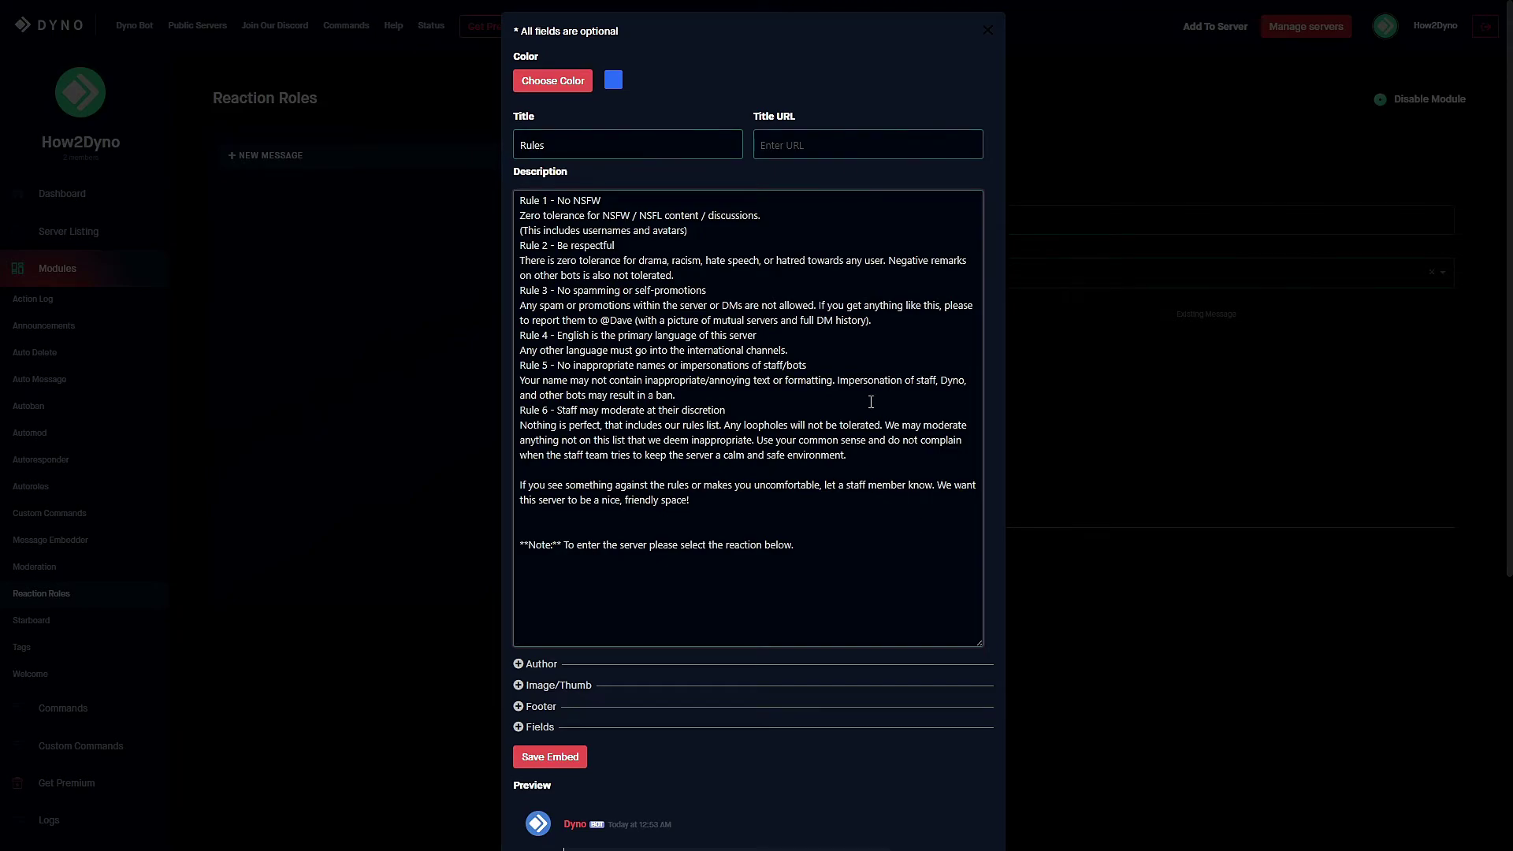
scroll(739, 427, down, 1)
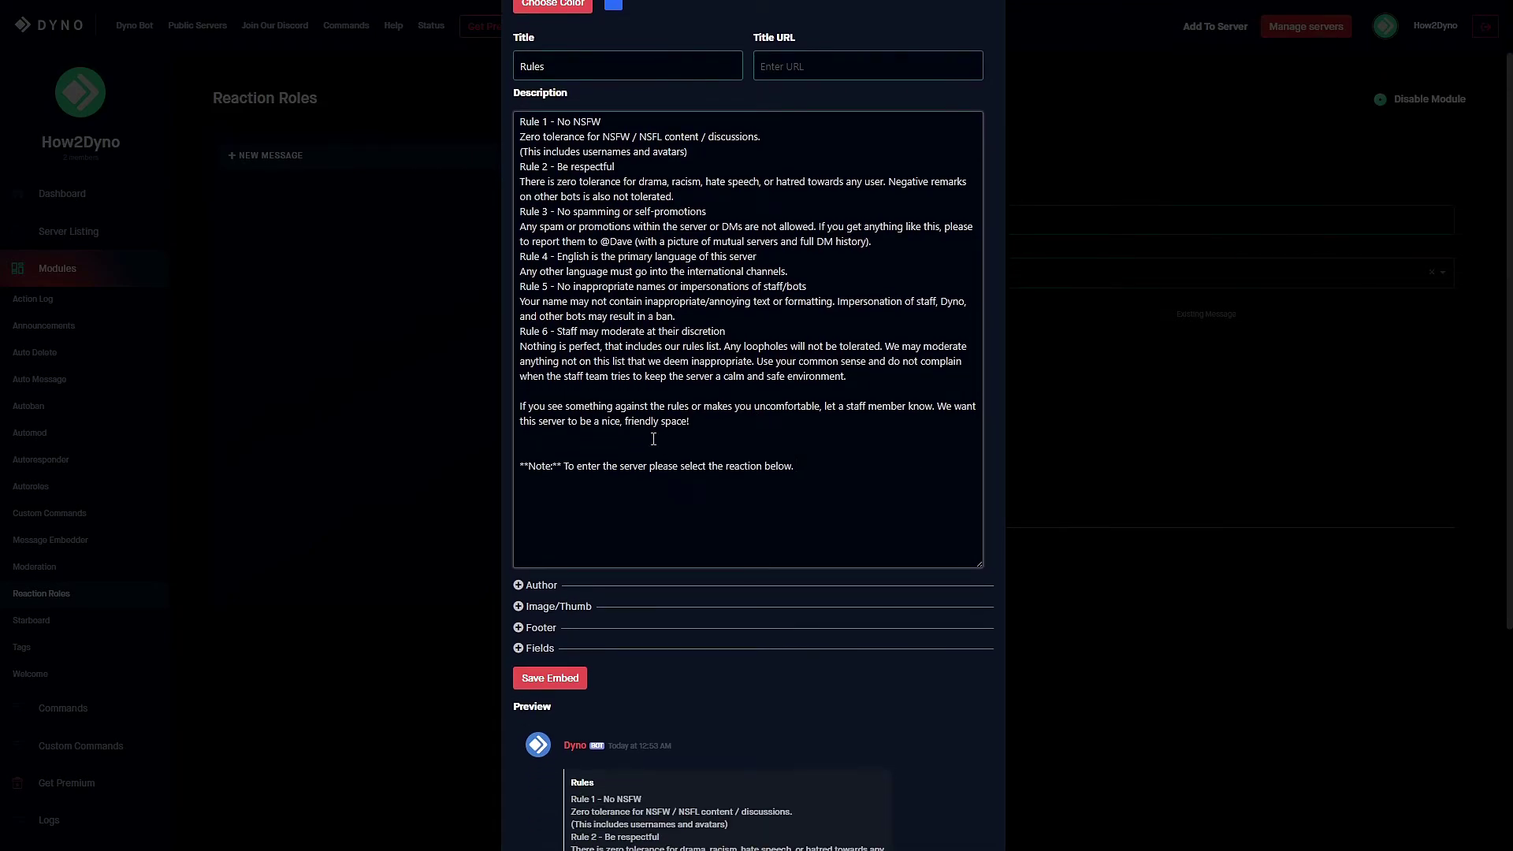
click(569, 684)
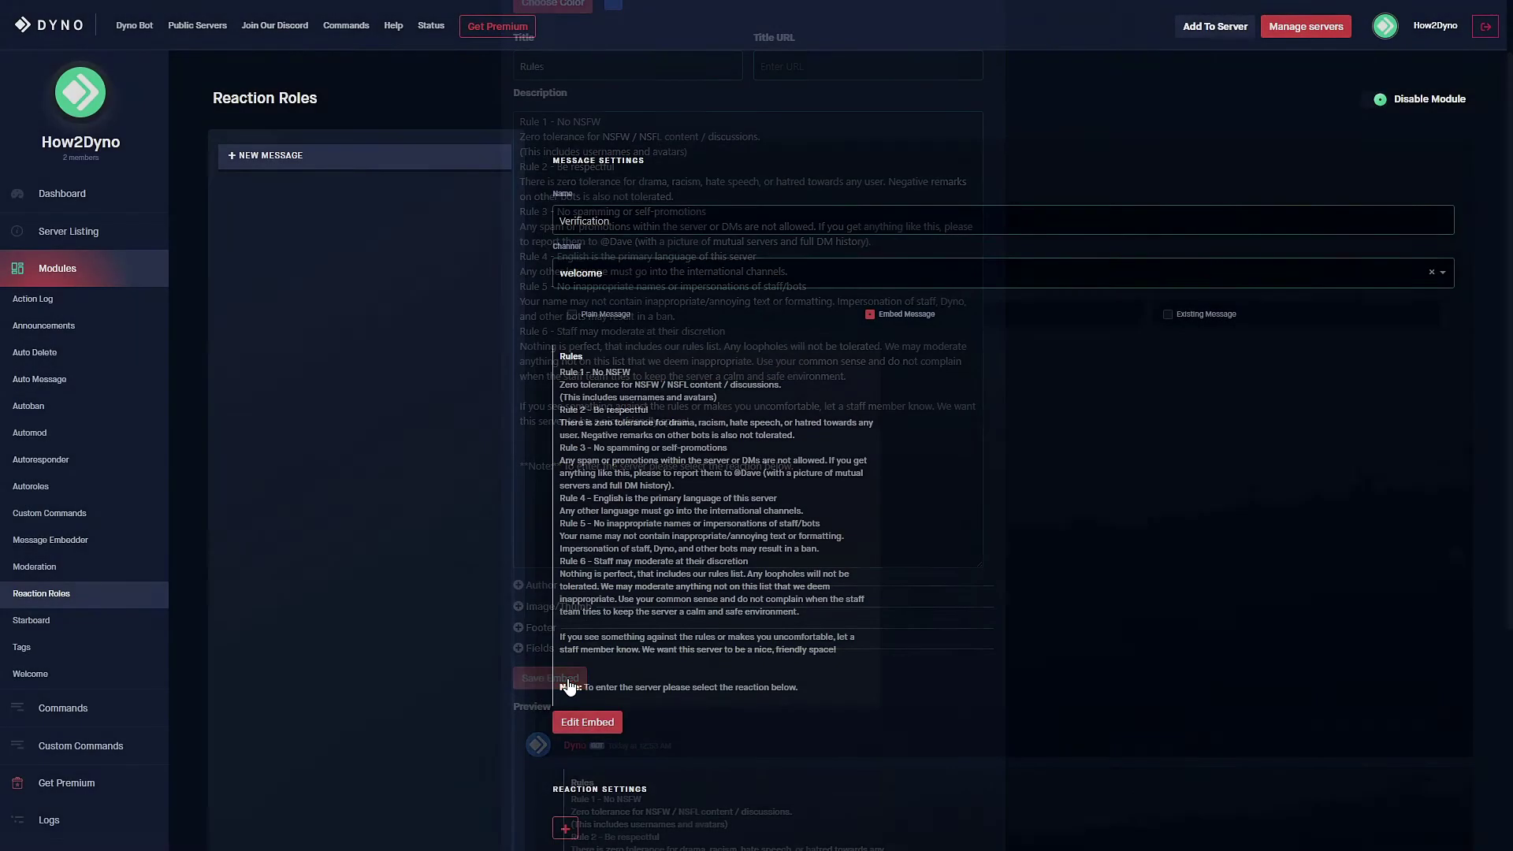
Step: Add a reaction granting the Verified role for the ✅ check-mark emoji
scroll(563, 669, down, 2)
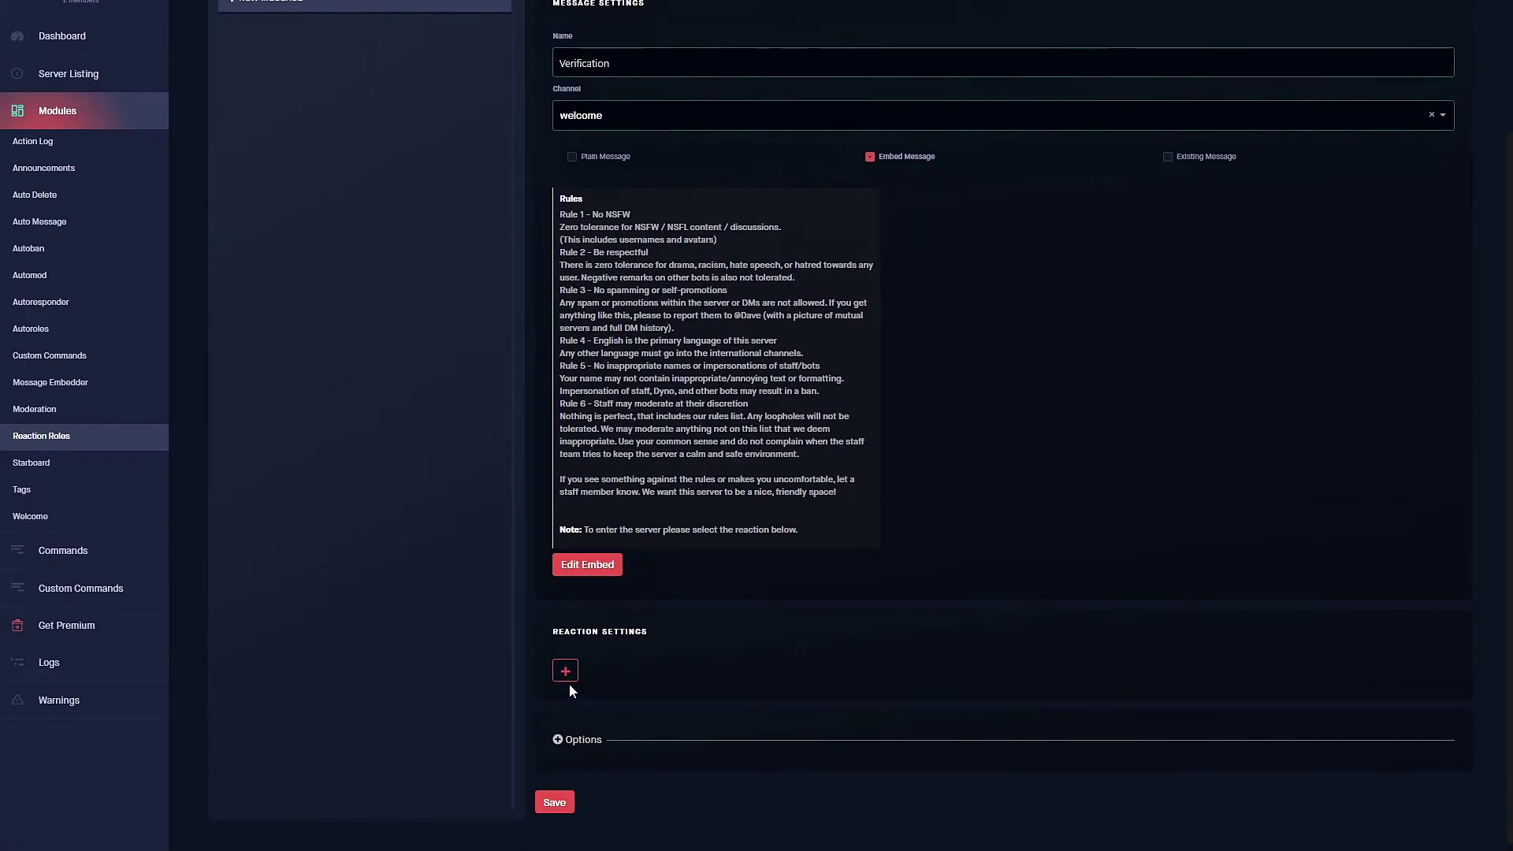
scroll(709, 630, down, 1)
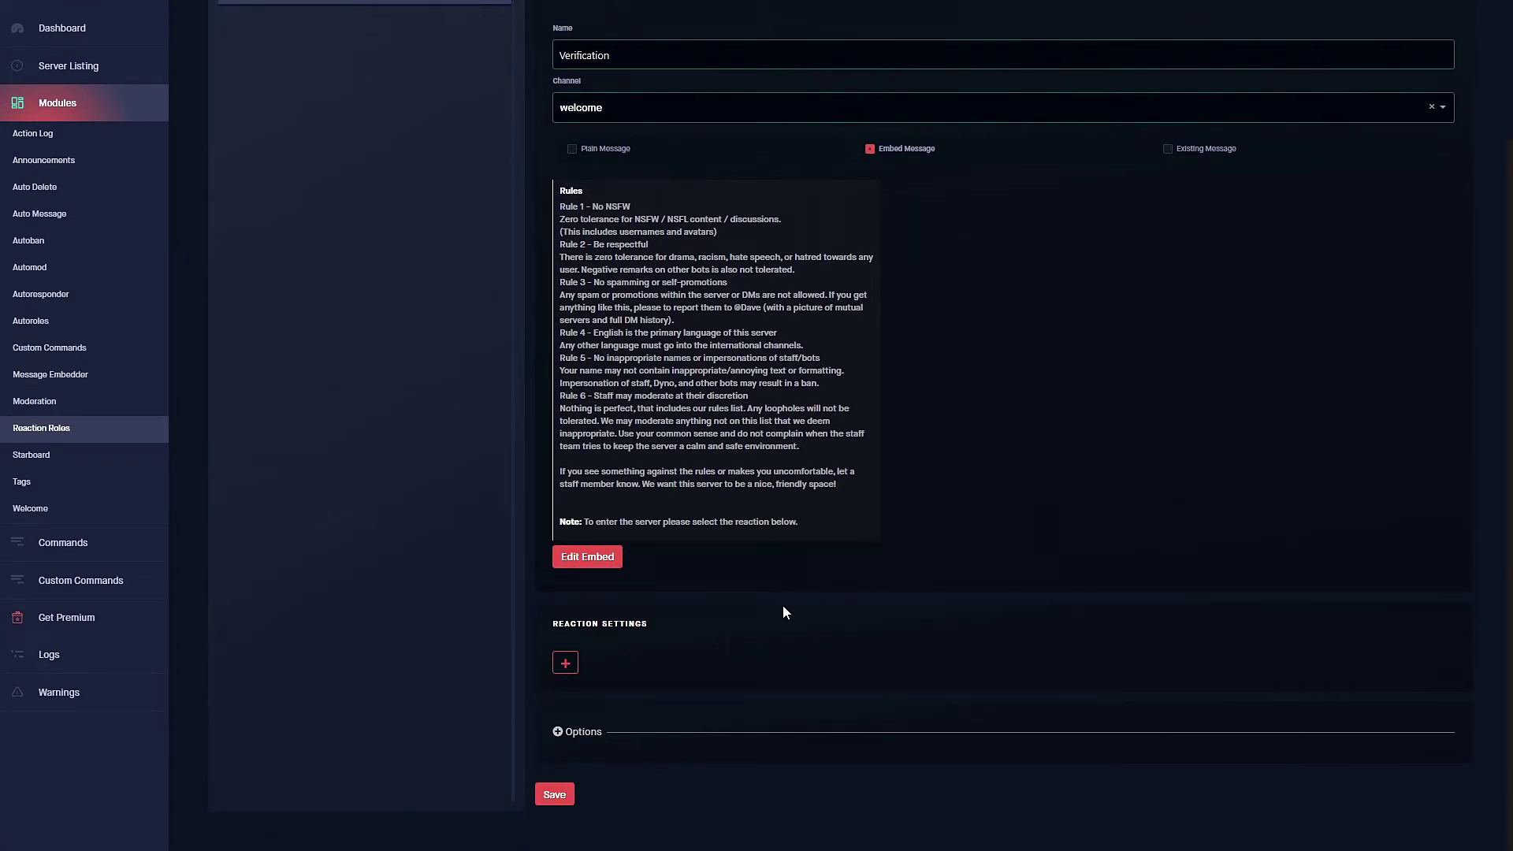
click(570, 670)
click(761, 668)
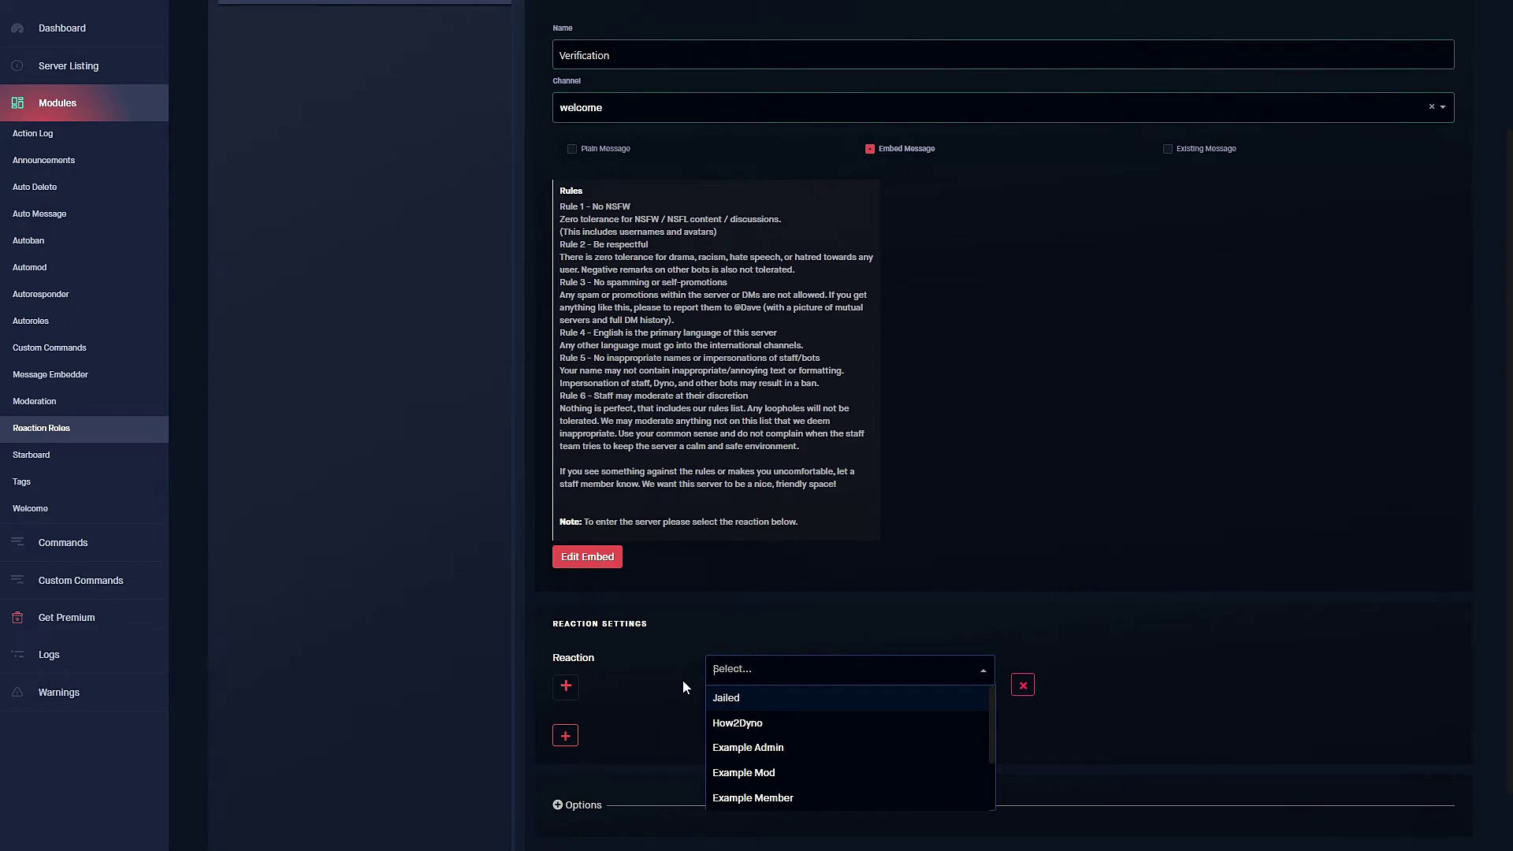
scroll(718, 623, down, 2)
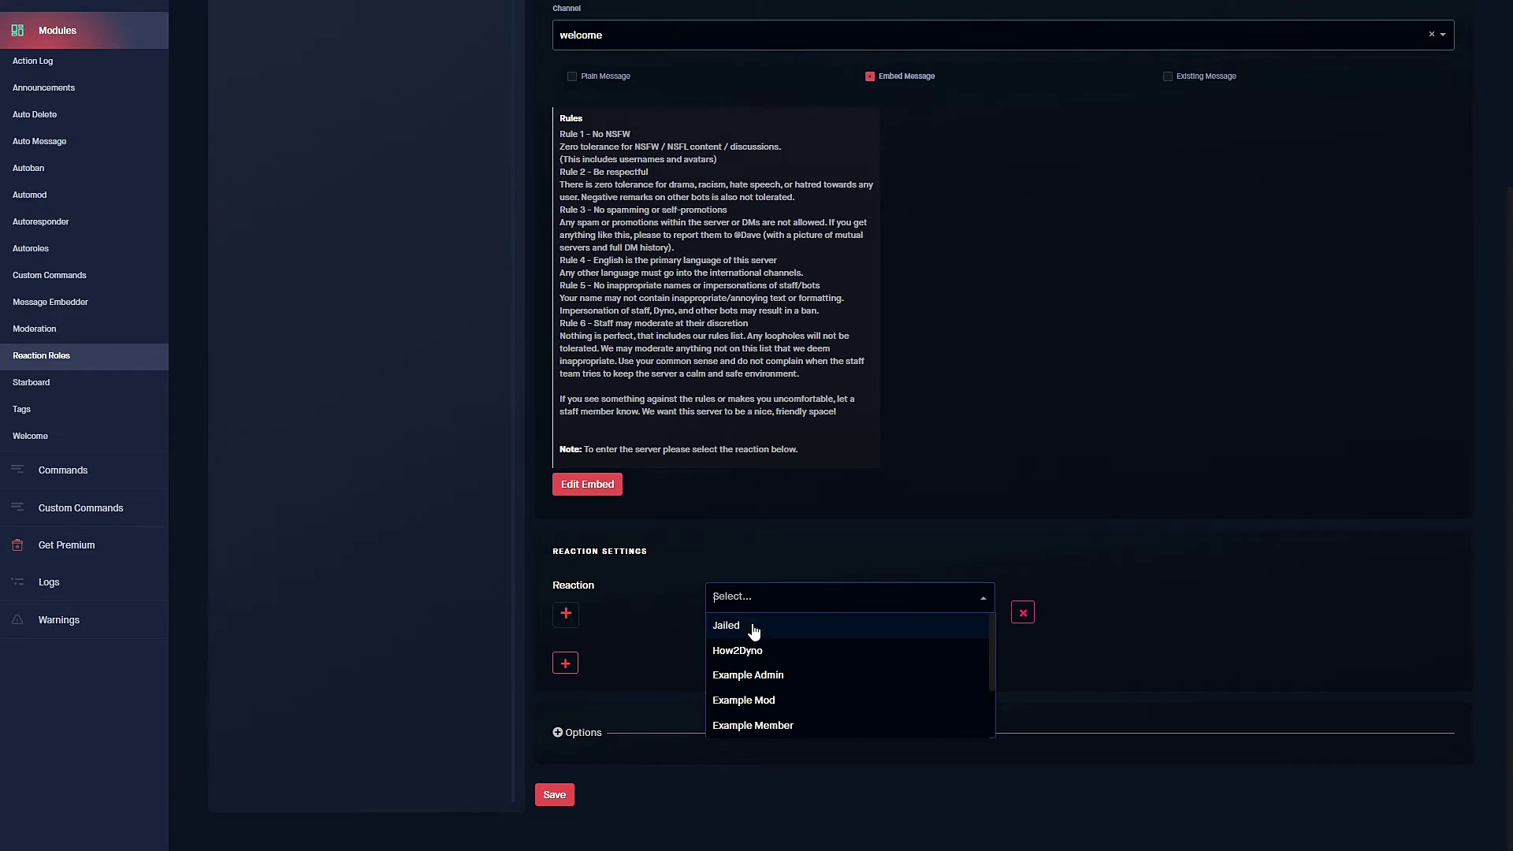
scroll(754, 630, down, 1)
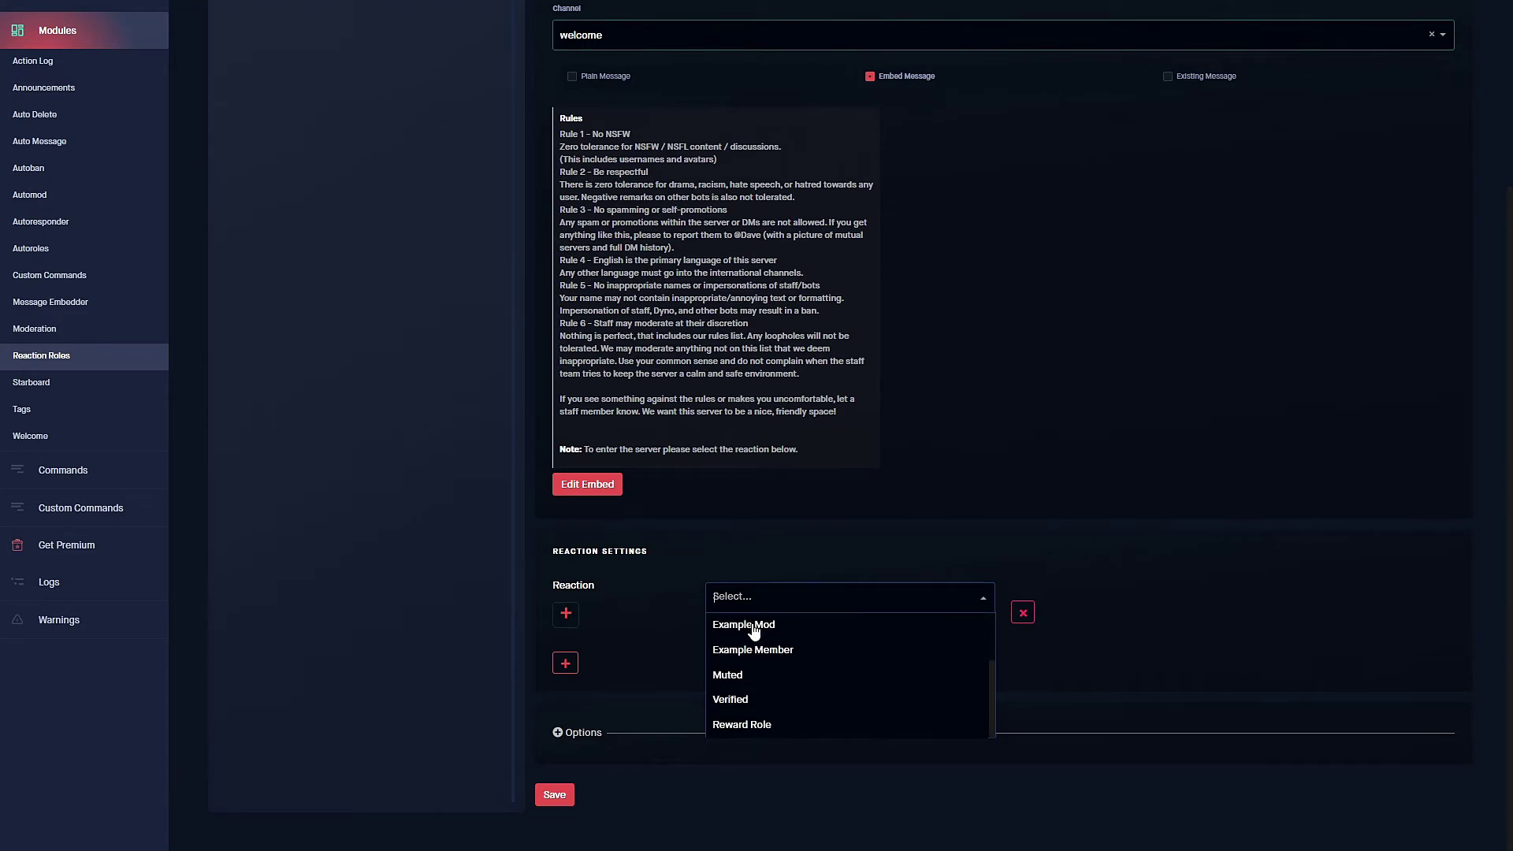
click(744, 700)
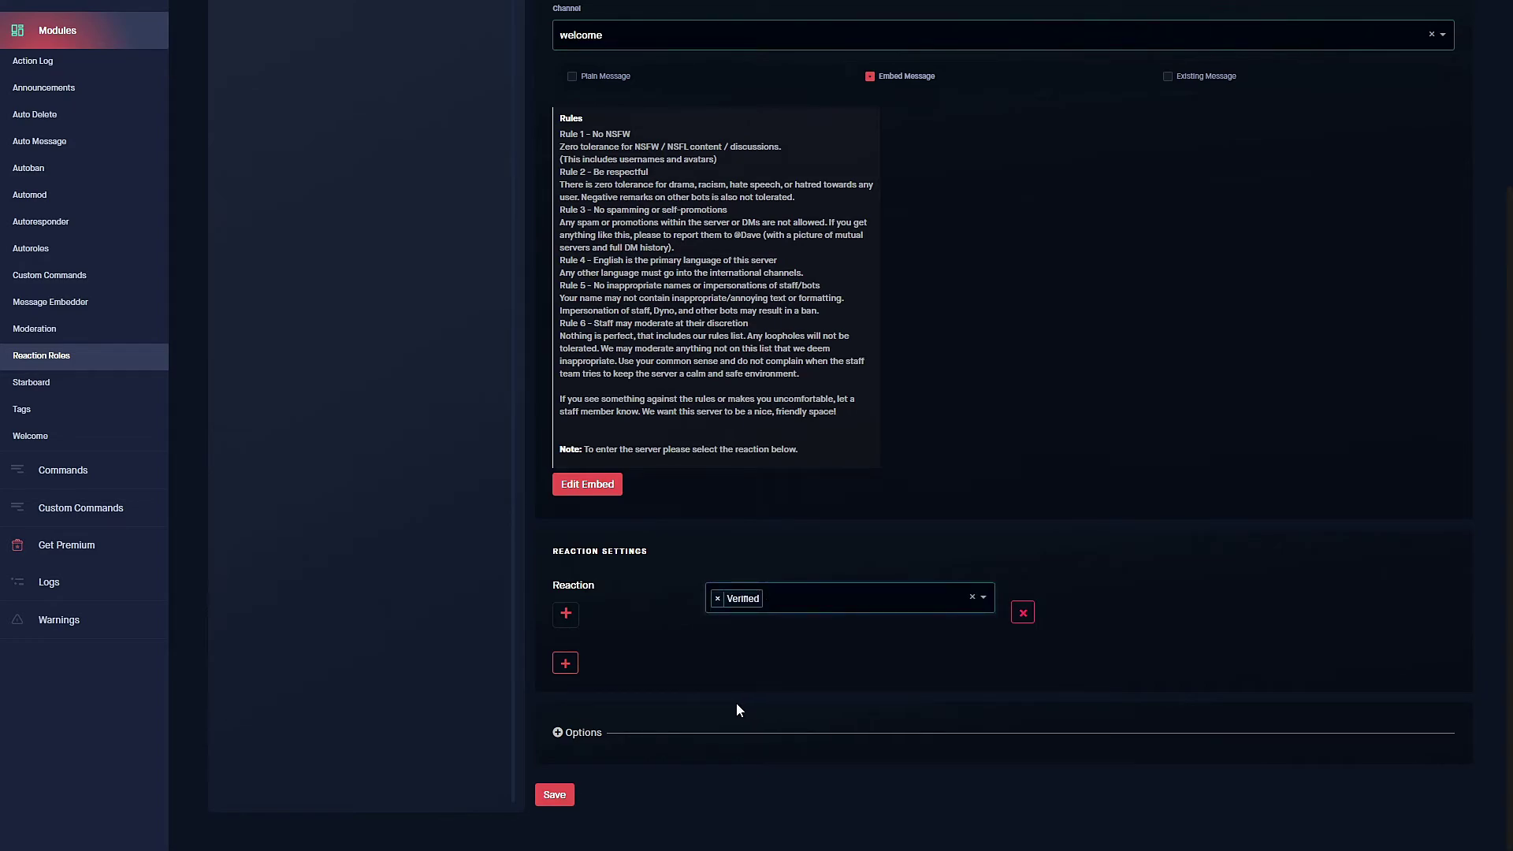
click(564, 615)
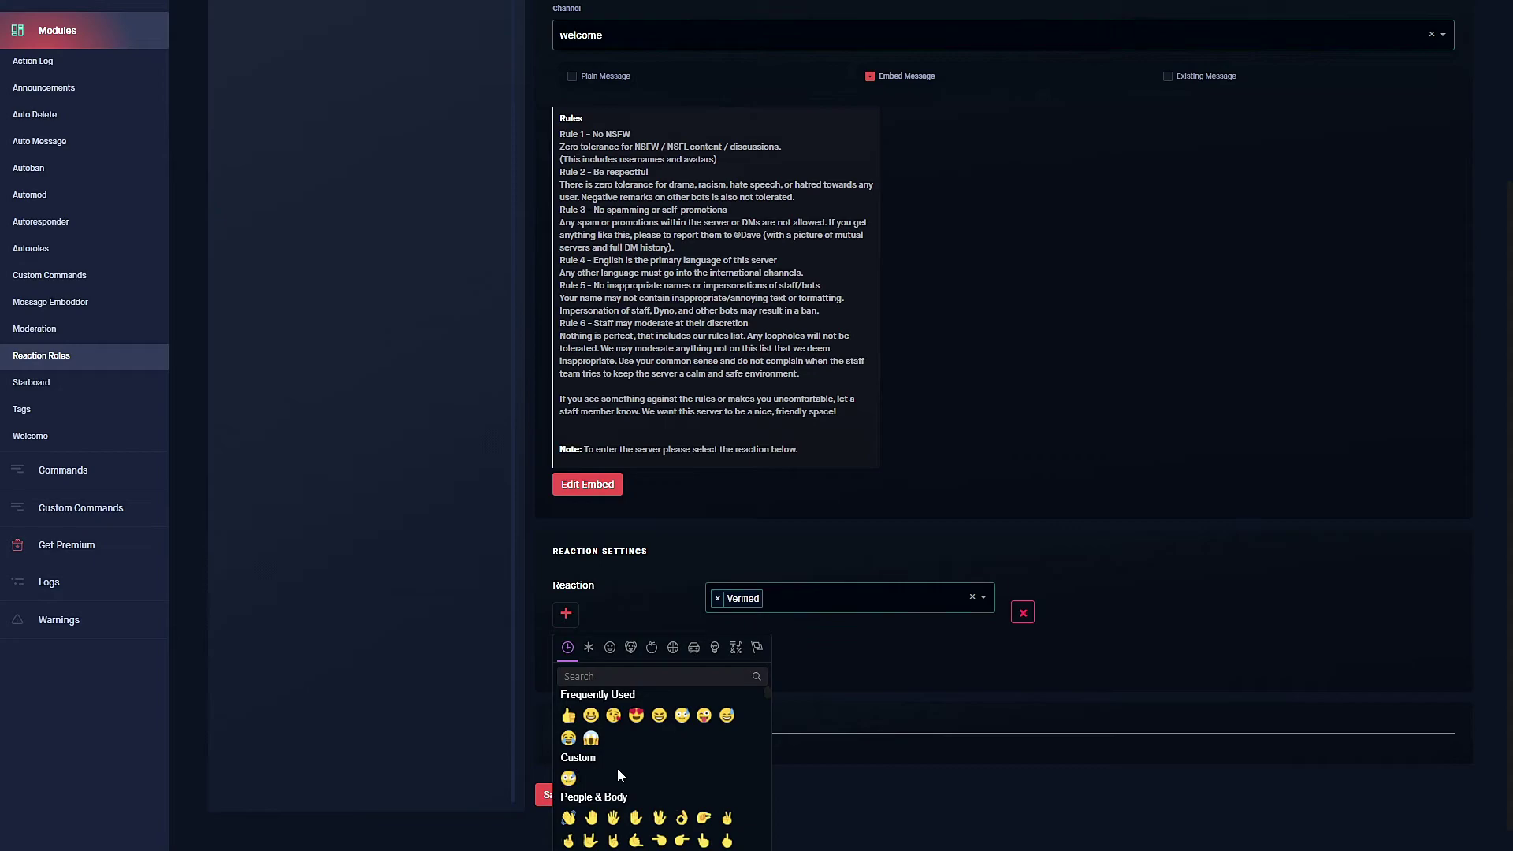
click(590, 676)
text(check)
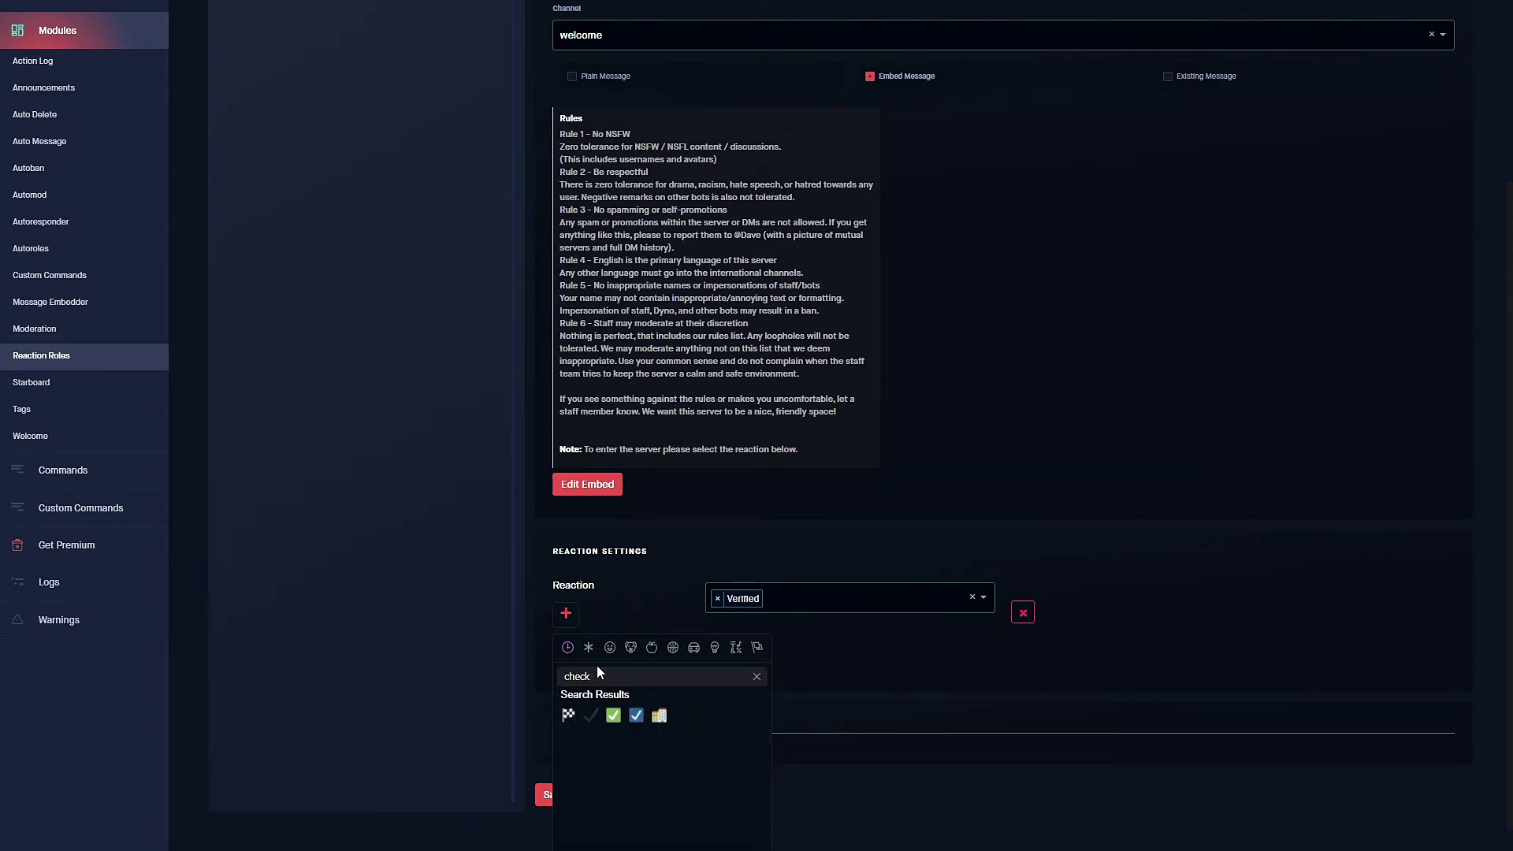
click(613, 715)
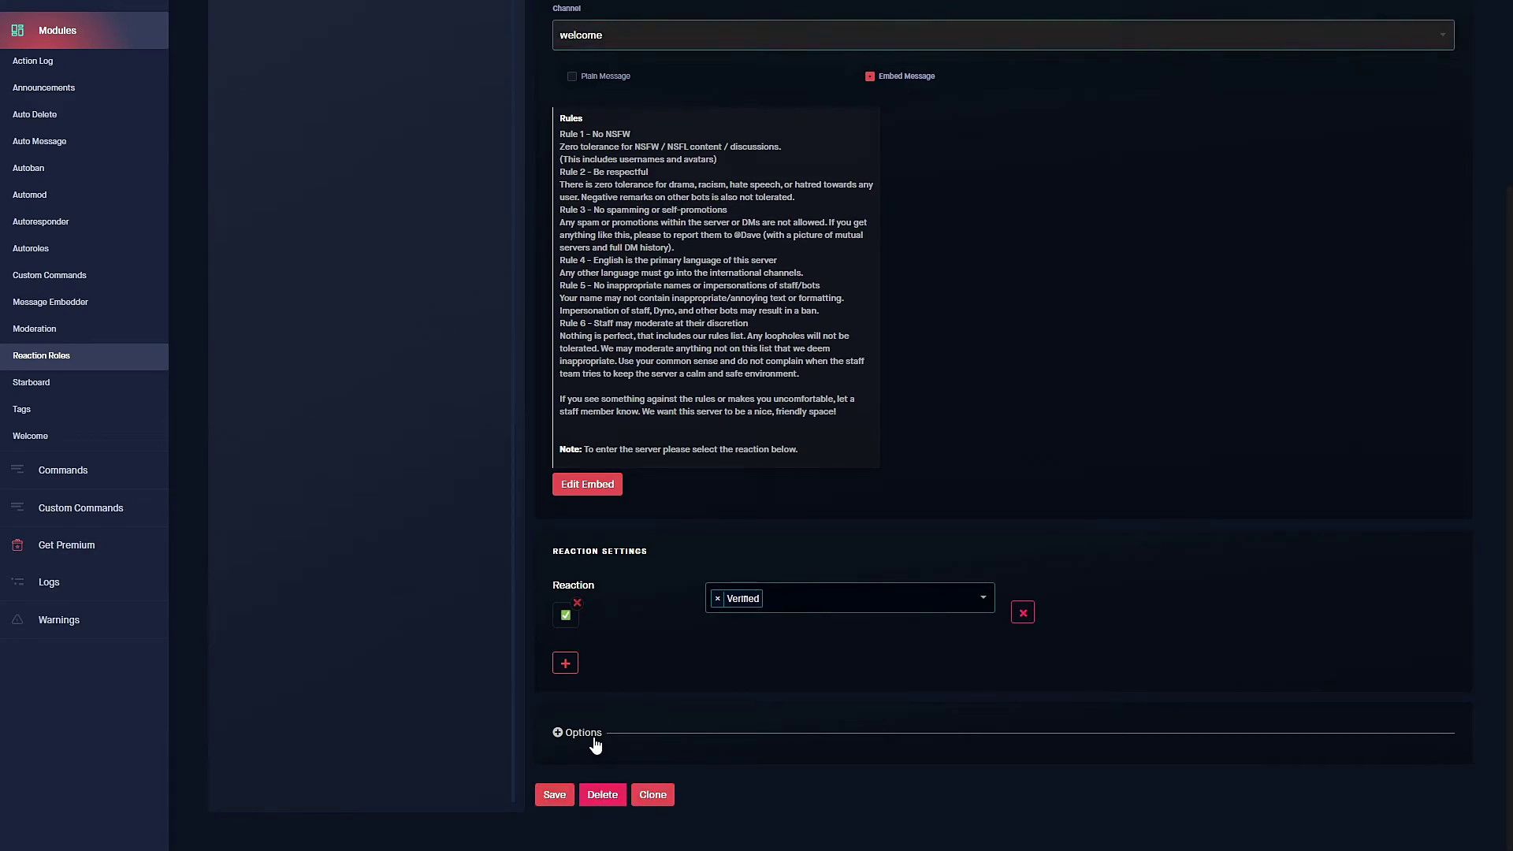
Step: Set the Verification reaction role's type to Add Only under its Options
scroll(660, 628, up, 1)
scroll(662, 628, down, 1)
click(560, 732)
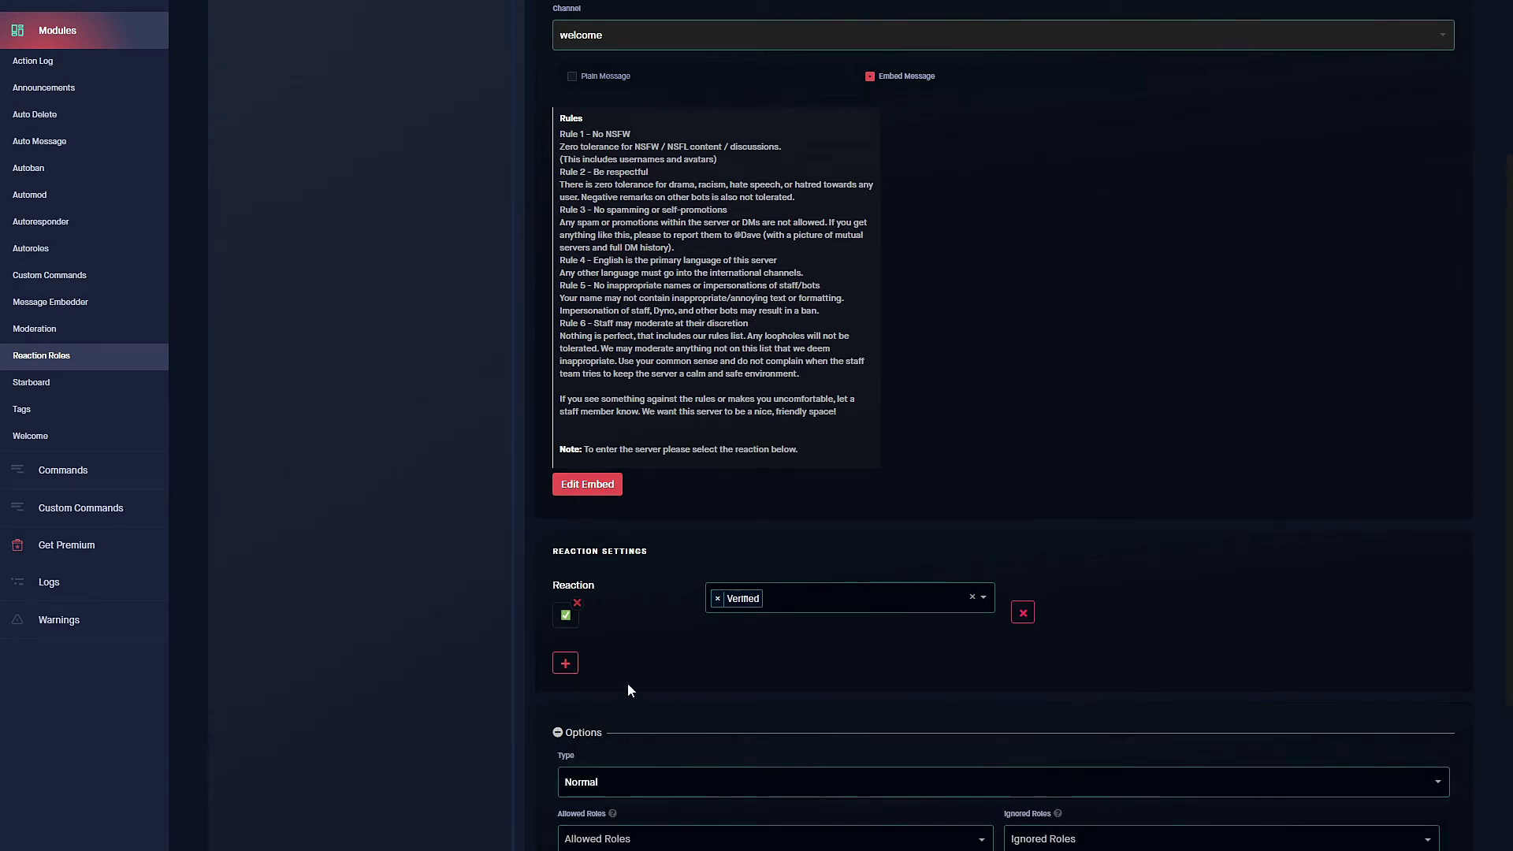
scroll(665, 634, down, 1)
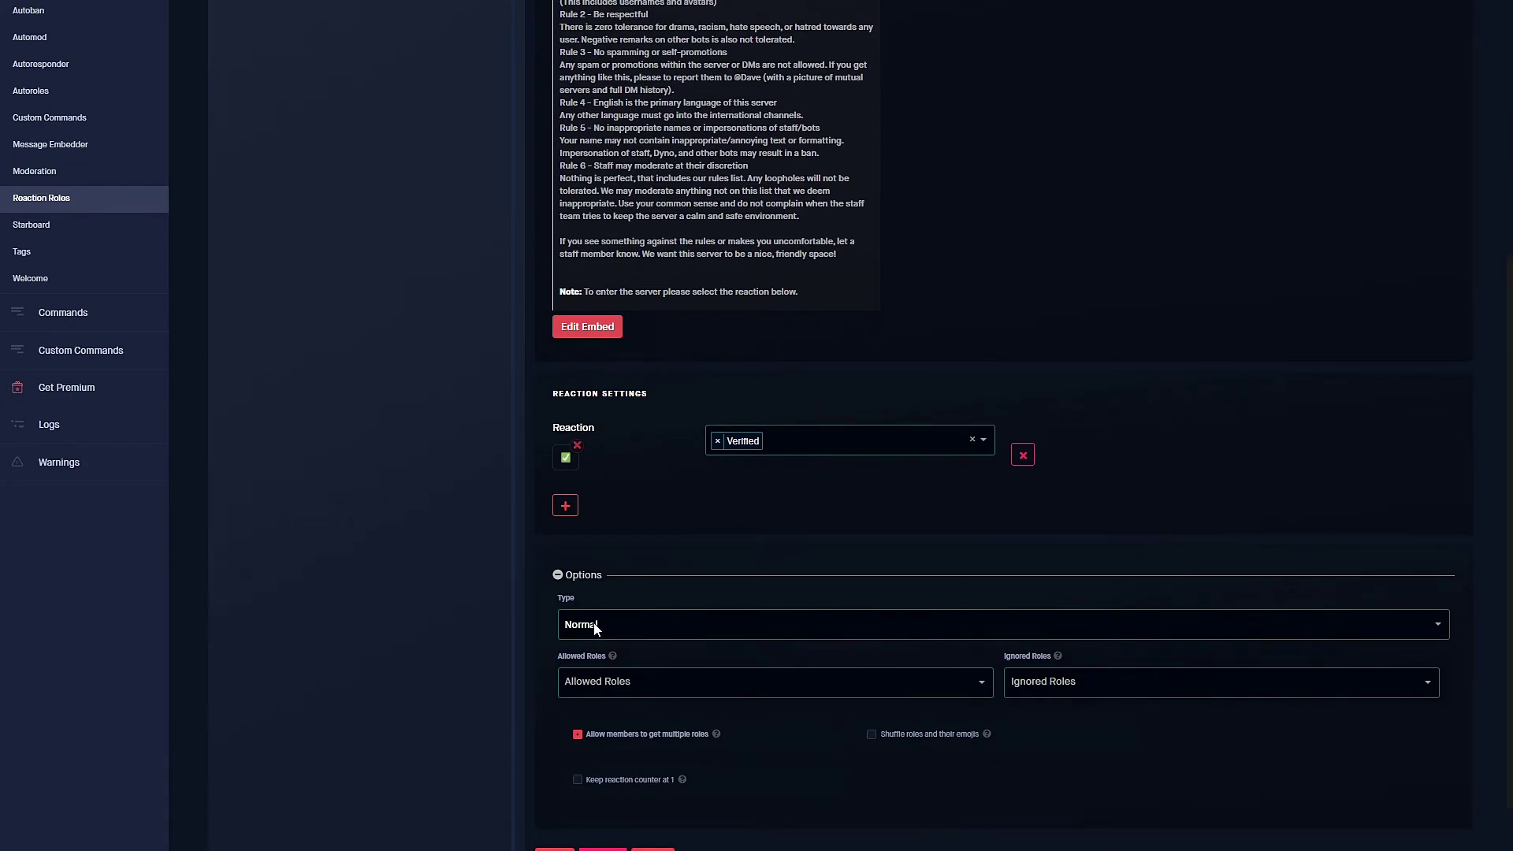
click(597, 626)
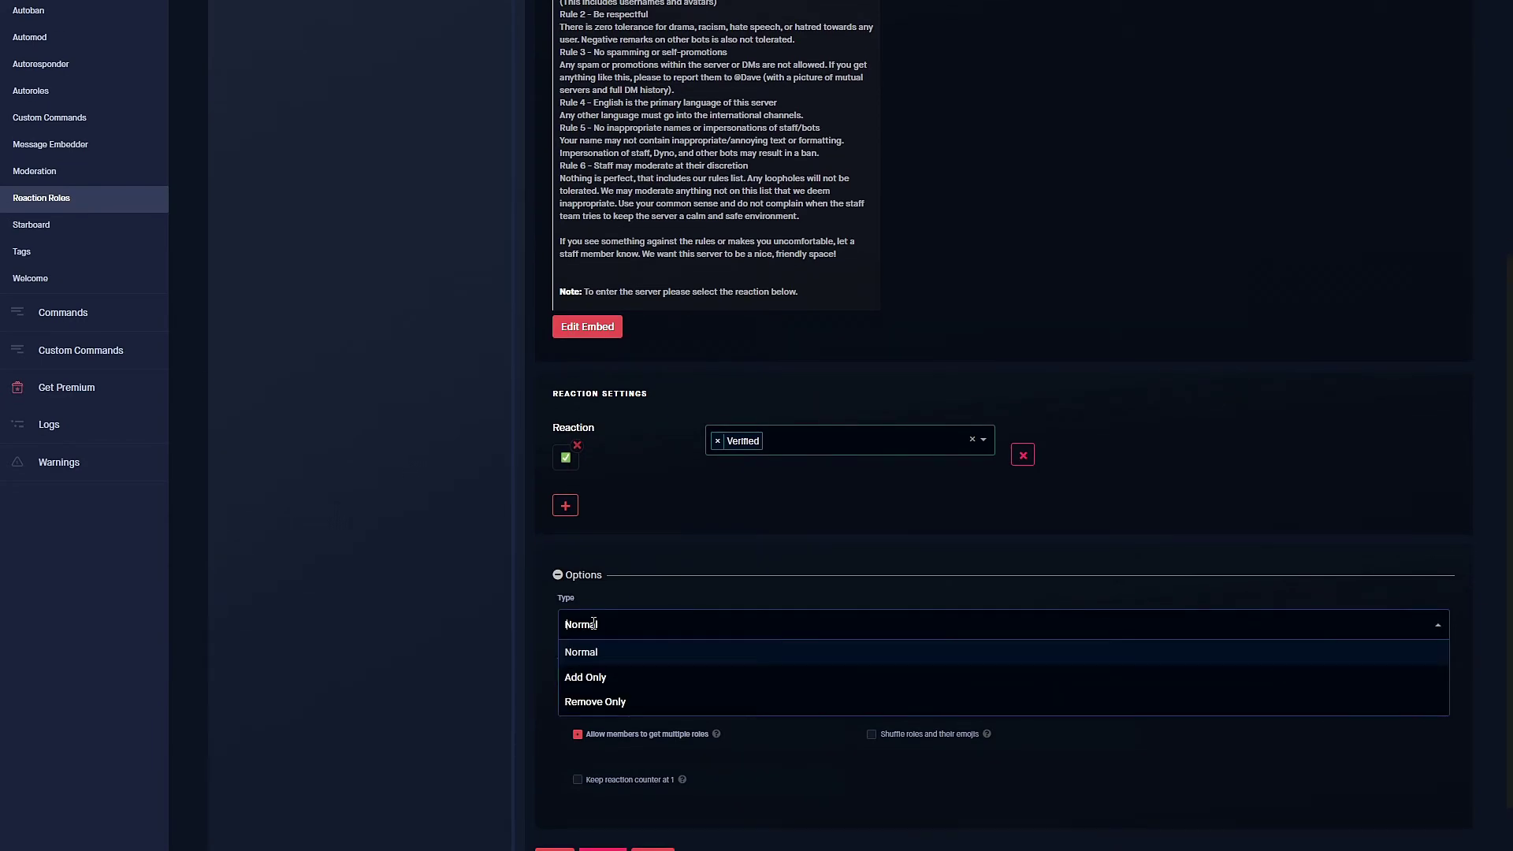
click(595, 679)
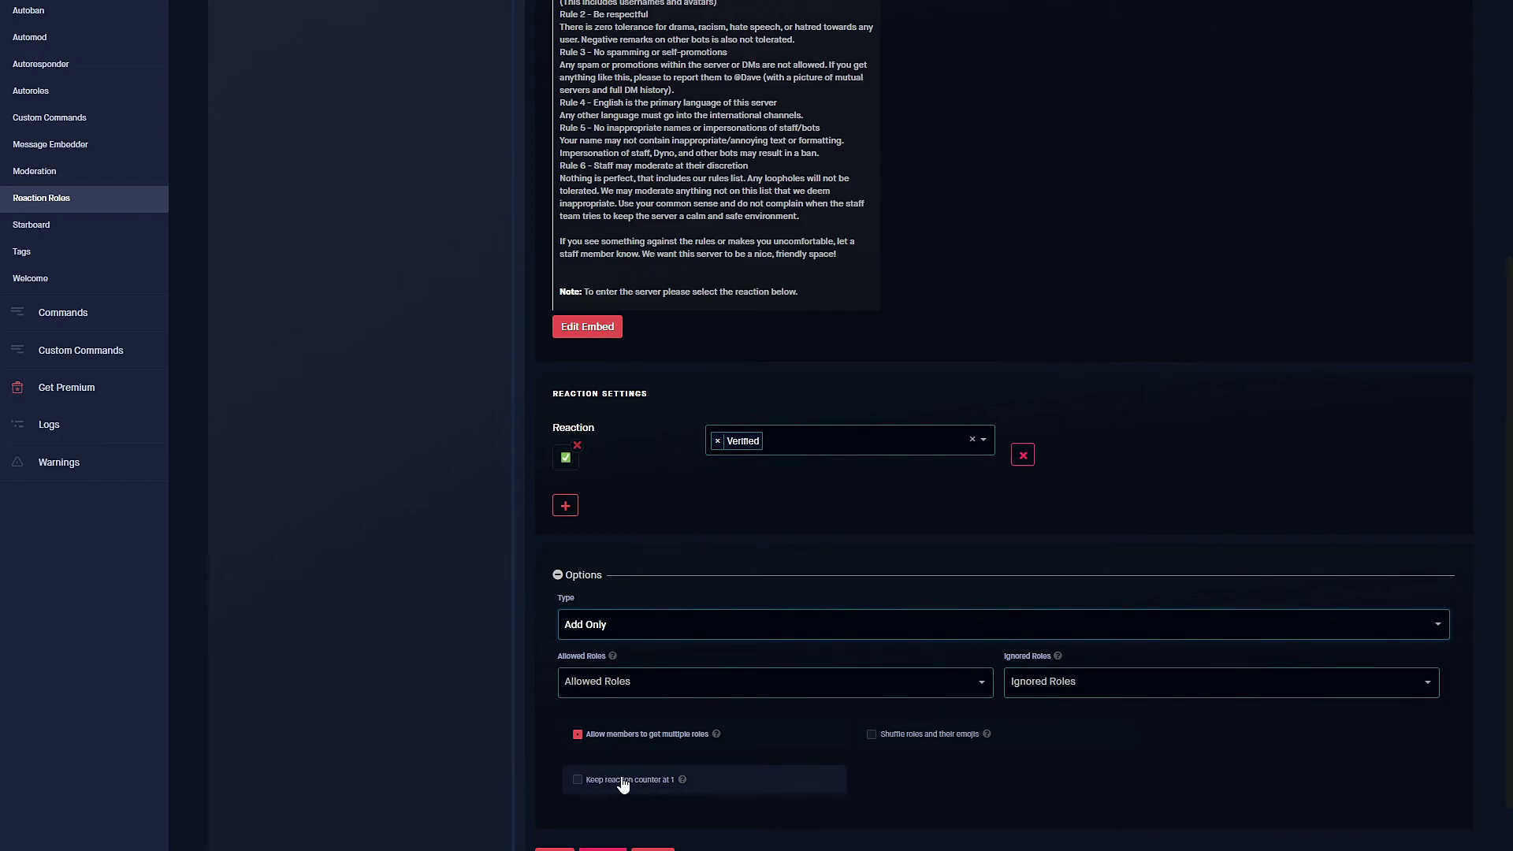
Step: Enable Keep reaction counter at 1 and save the reaction role
scroll(621, 784, down, 1)
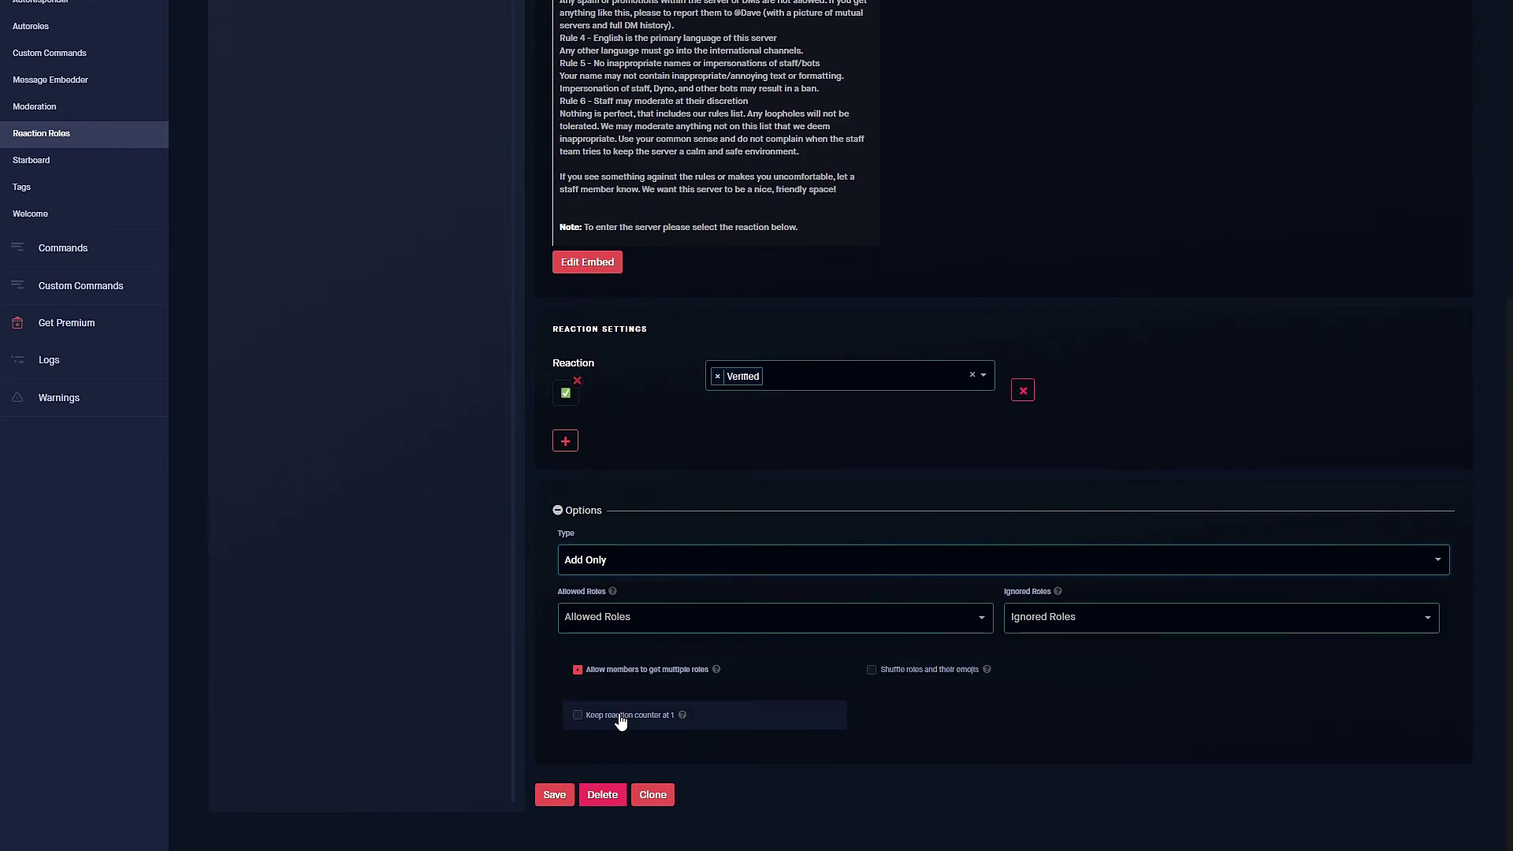
click(622, 715)
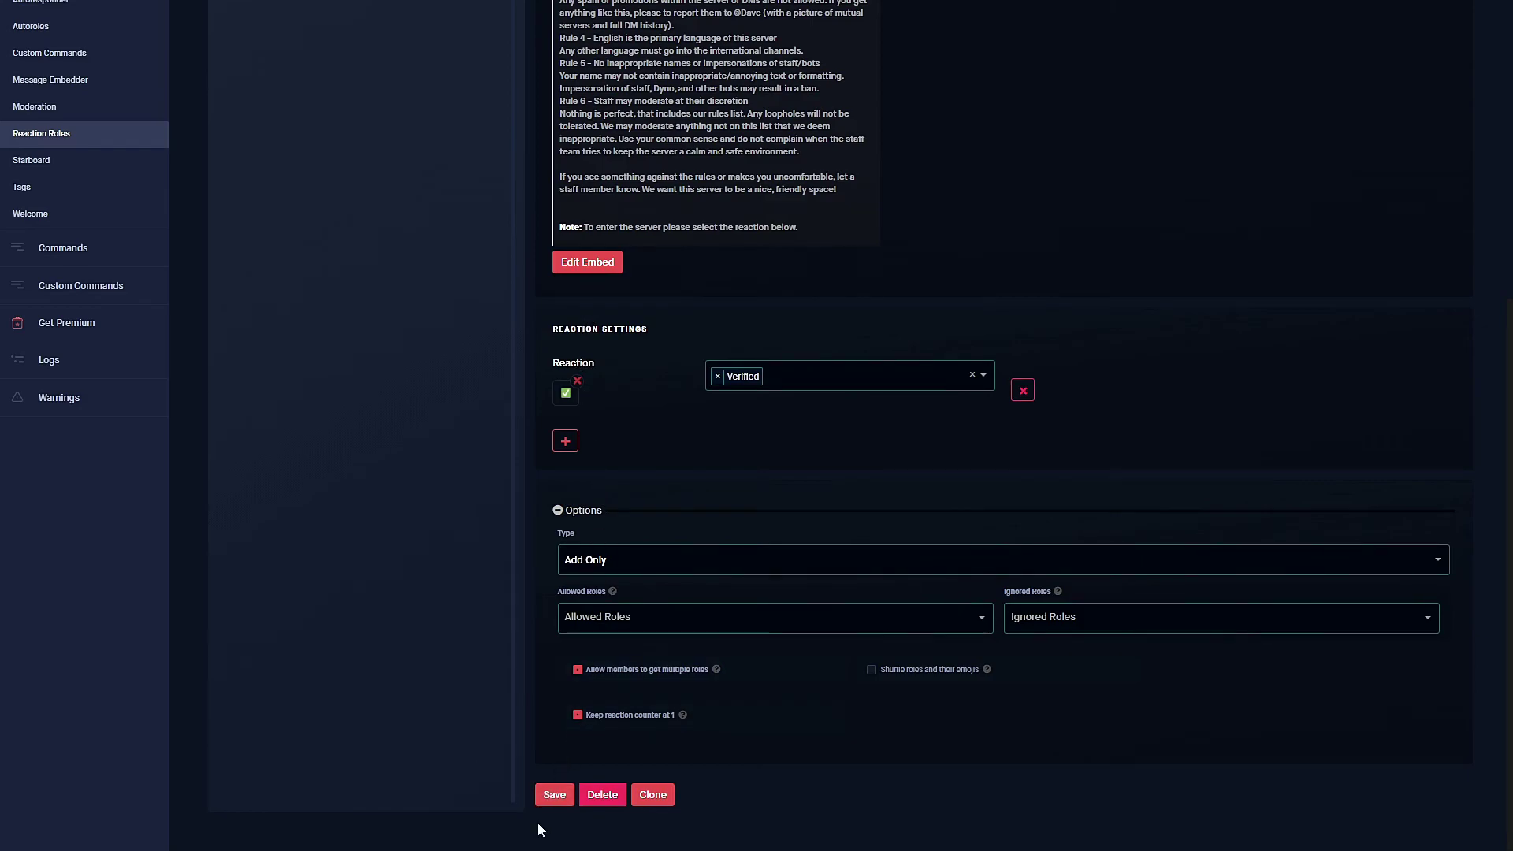
click(553, 794)
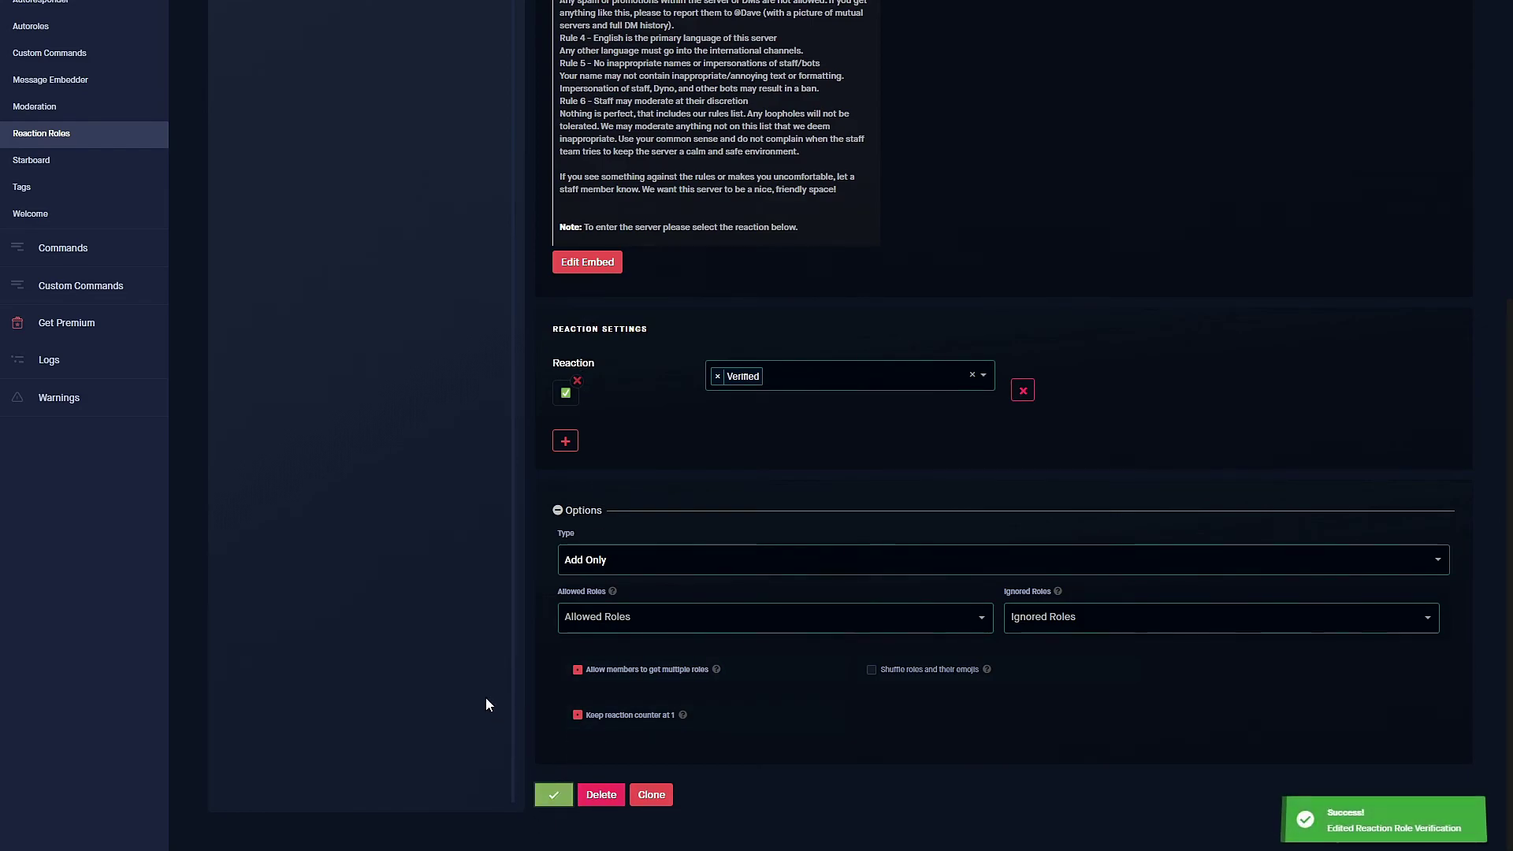